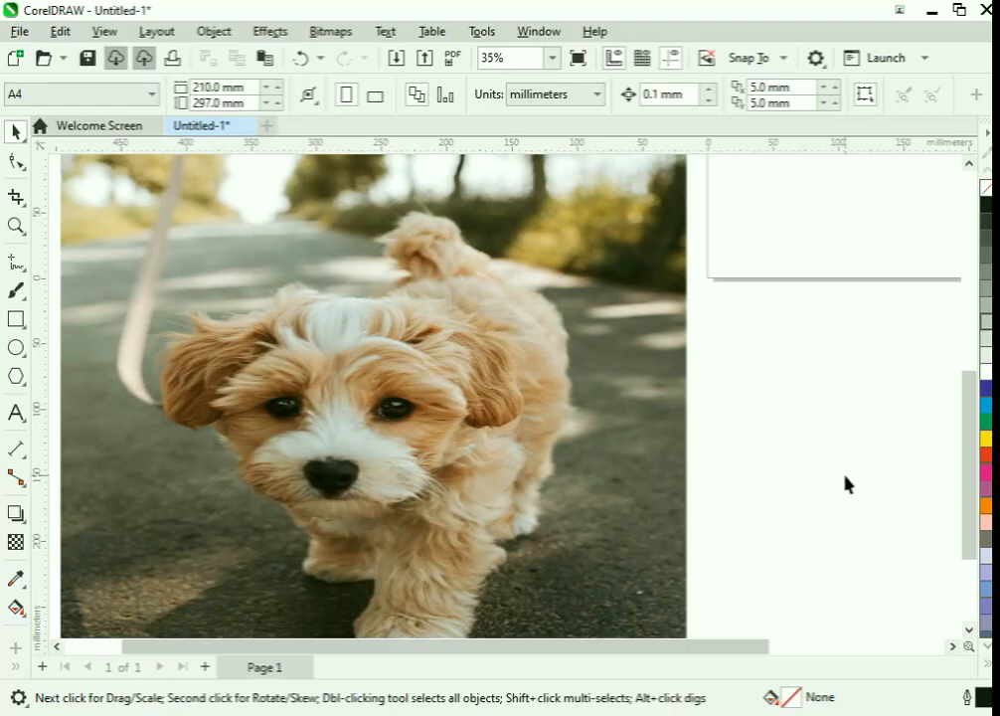
# Step: Select the dog photo and apply the Tune Noise bitmap effect to it
pyautogui.click(270, 31)
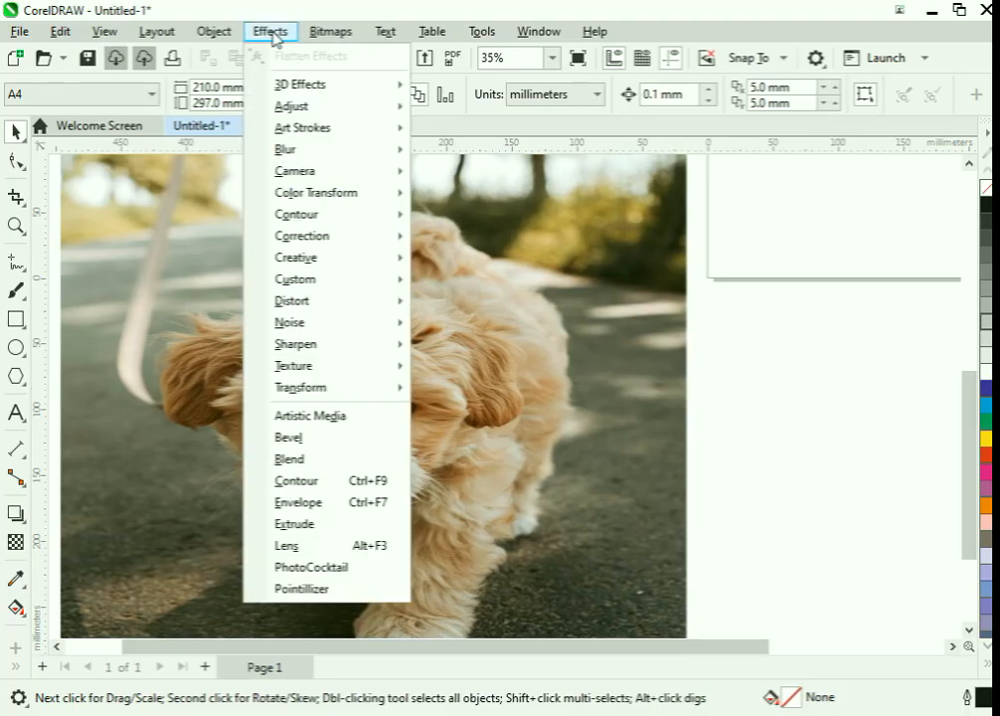
pyautogui.click(535, 403)
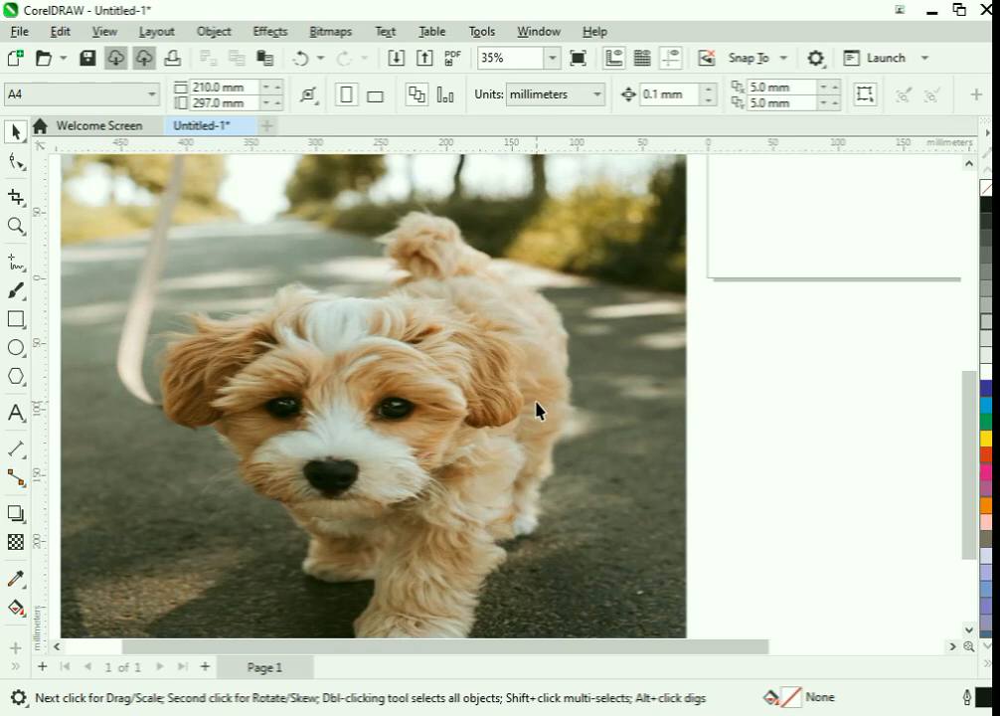
pyautogui.click(536, 392)
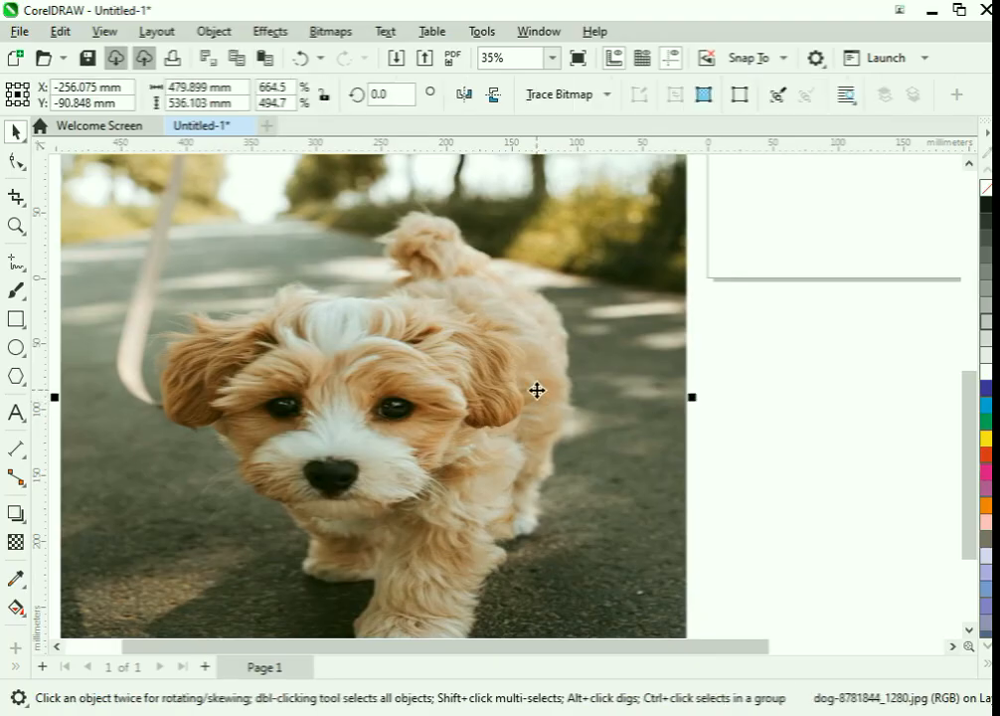
pyautogui.click(270, 31)
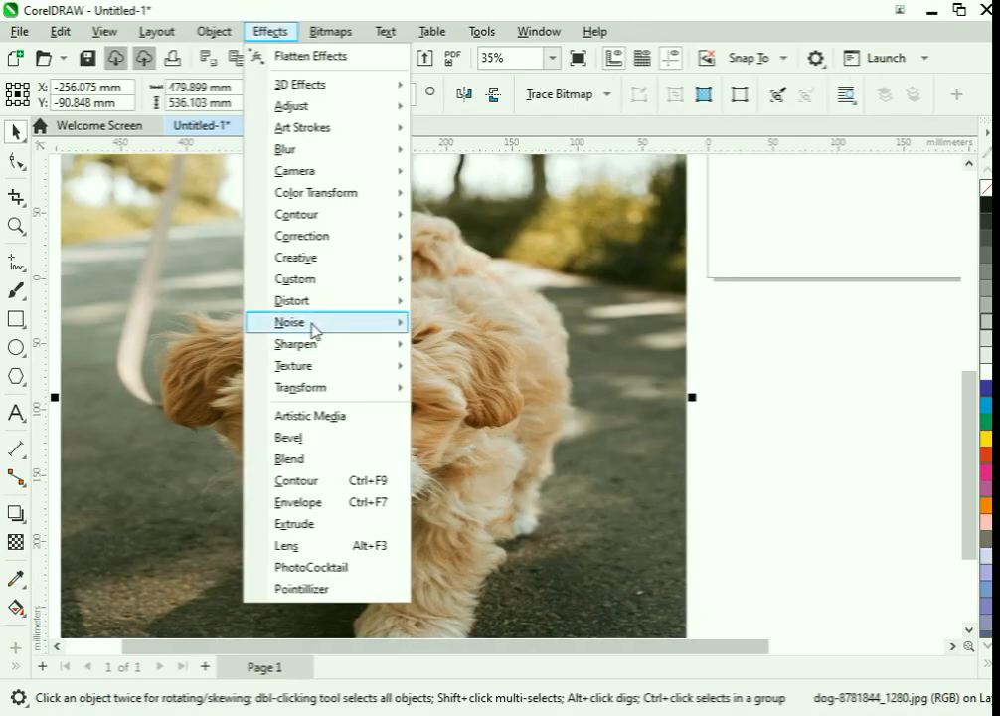
pyautogui.moveTo(320, 306)
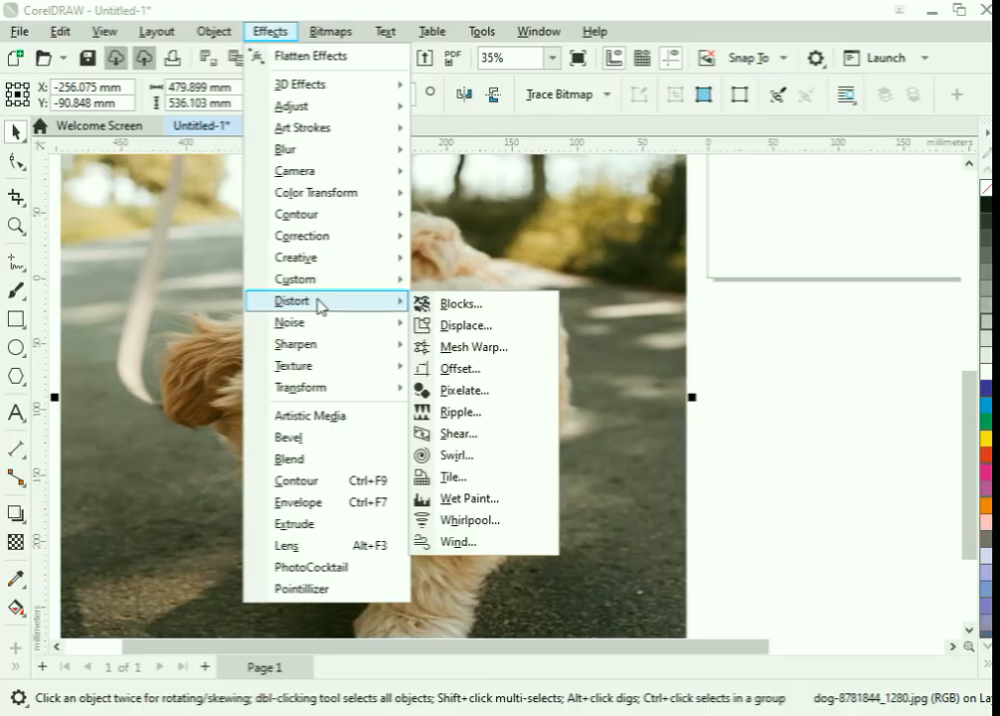
pyautogui.moveTo(318, 329)
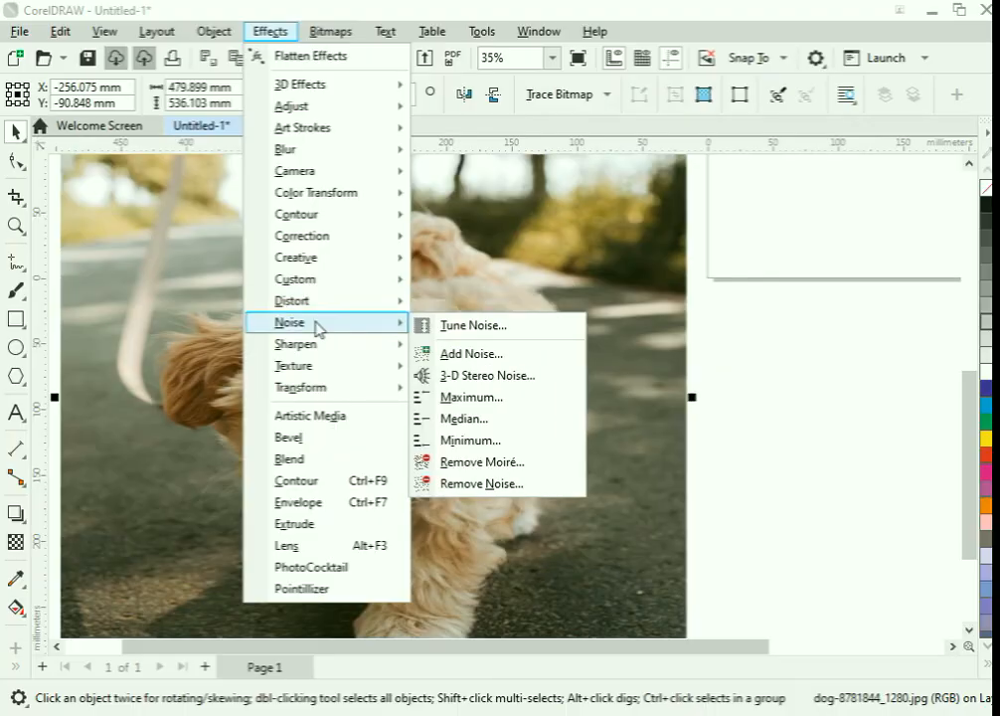
pyautogui.click(481, 328)
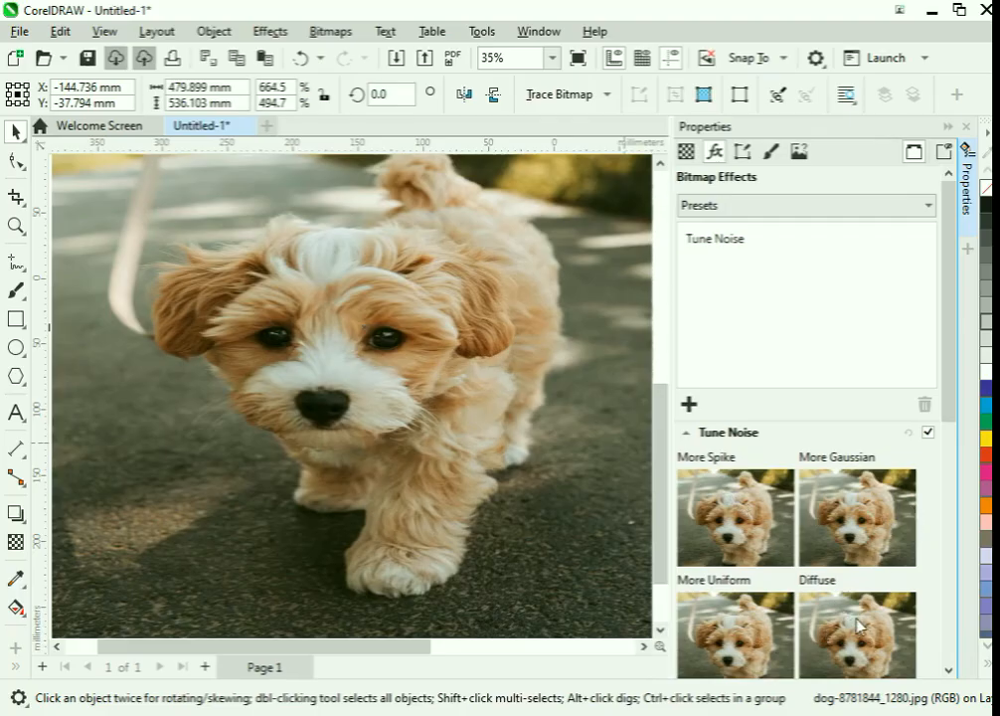
# Step: Apply the More Gaussian variation of Tune Noise to the photo repeatedly and inspect the grain below the nose up close
pyautogui.click(859, 514)
pyautogui.click(860, 513)
pyautogui.scroll(2, 189, 515)
pyautogui.scroll(1, 191, 516)
pyautogui.scroll(4, 449, 438)
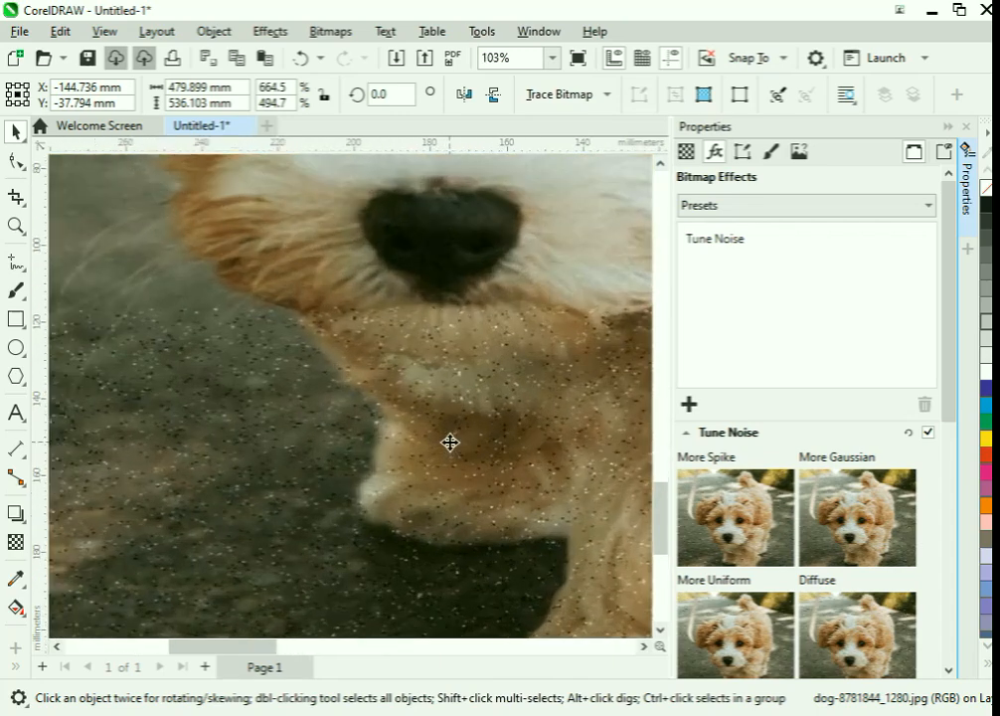
pyautogui.click(863, 504)
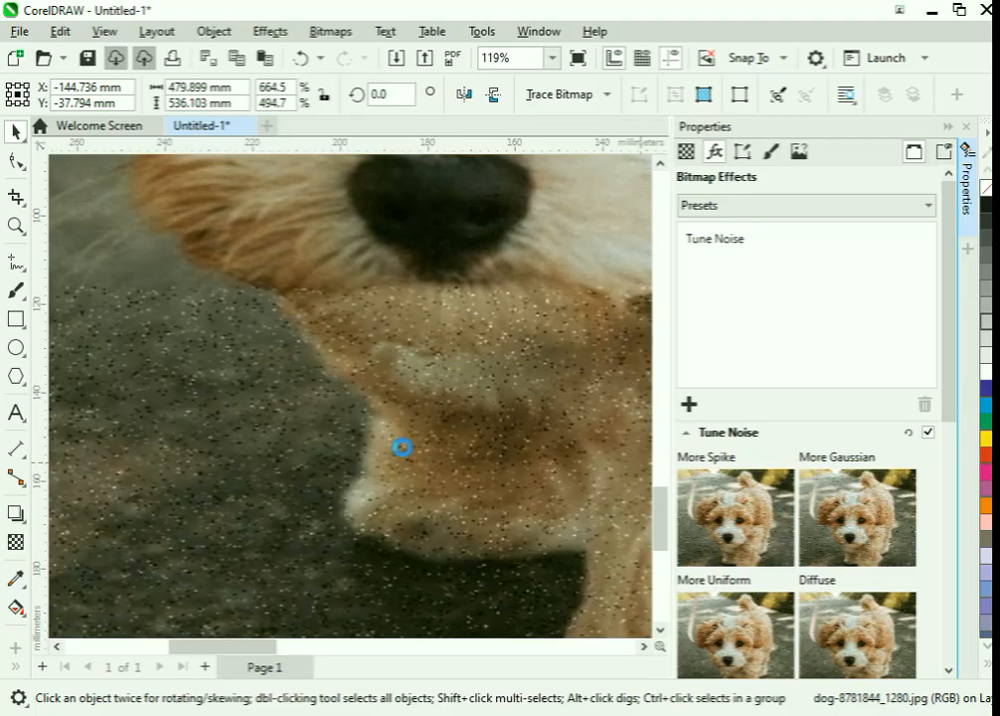
# Step: Check the noise on the whole photo and apply the More Spike variation of Tune Noise
pyautogui.scroll(-5, 403, 448)
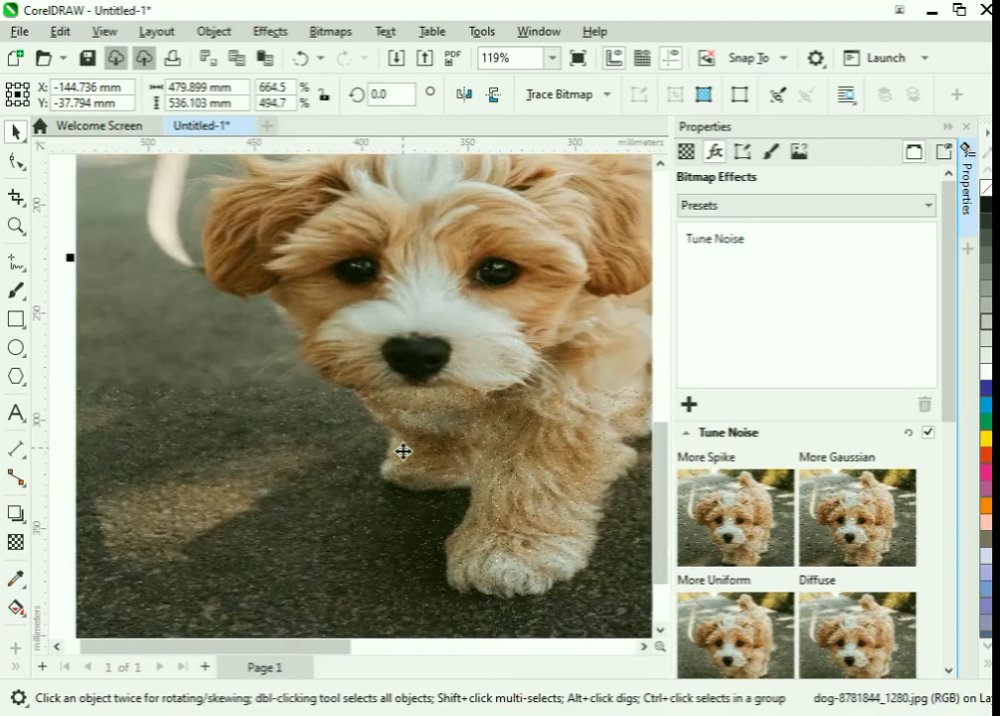
pyautogui.scroll(-2, 419, 446)
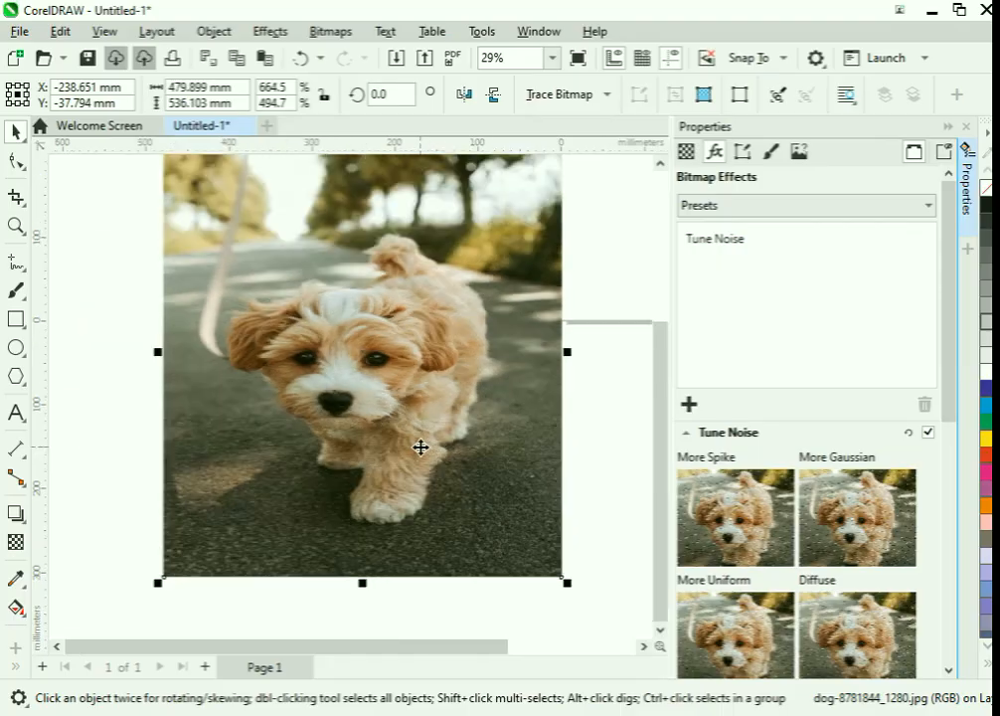
pyautogui.scroll(3, 280, 473)
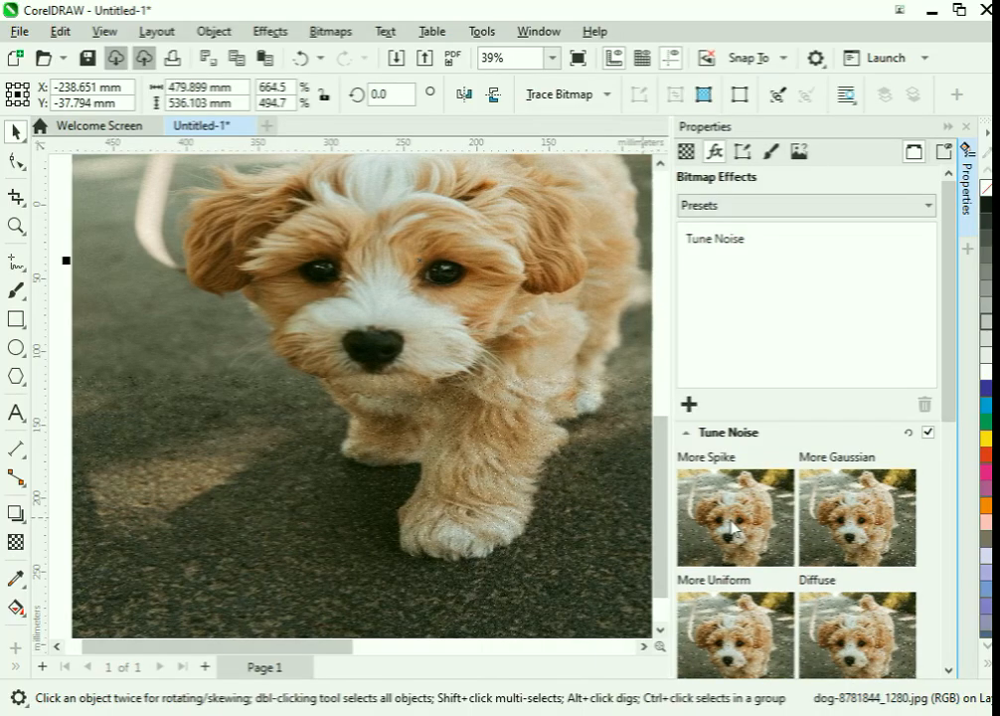
pyautogui.click(727, 524)
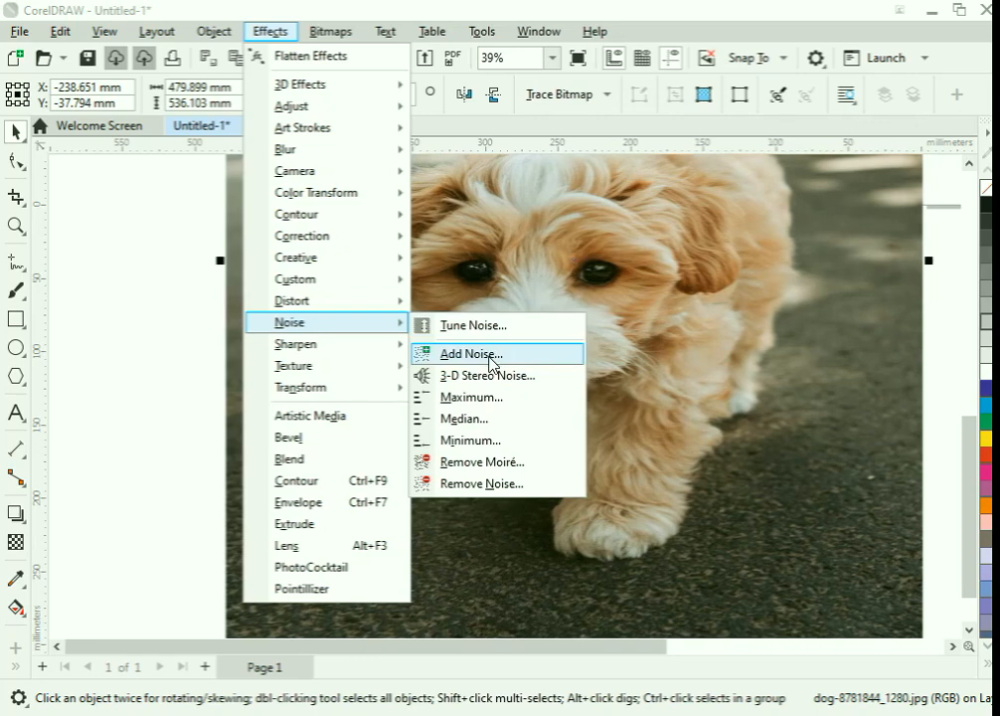
# Step: Apply the Add Noise effect to the photo, shift the photo down about 95 mm, and inspect the grain on the dog's head
pyautogui.click(489, 355)
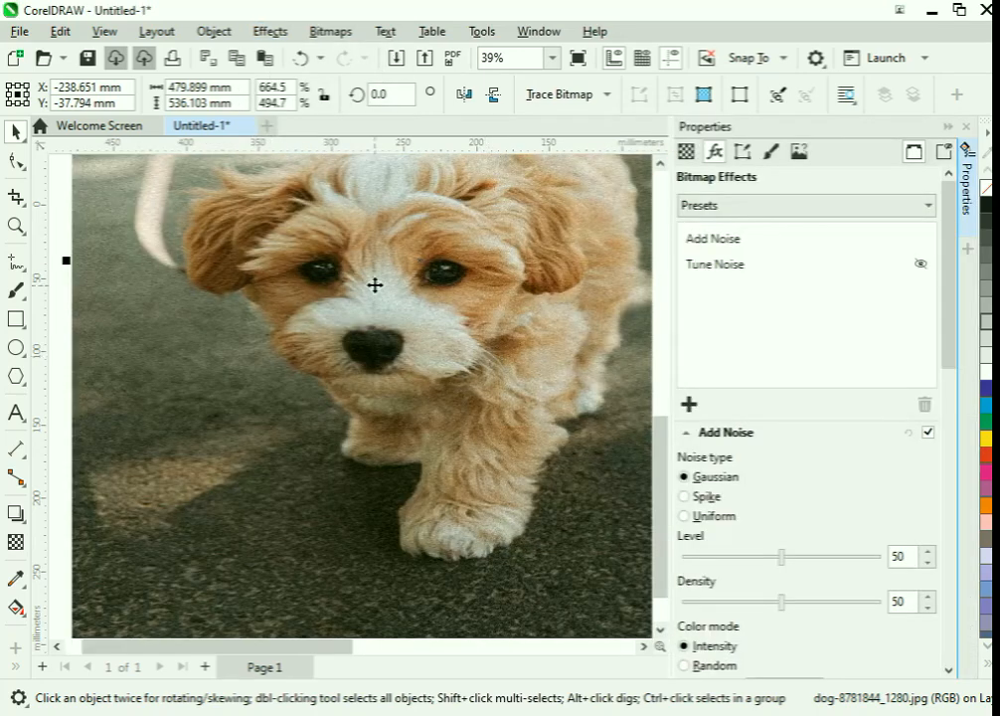
pyautogui.moveTo(374, 285); pyautogui.dragTo(375, 404)
pyautogui.scroll(3, 290, 299)
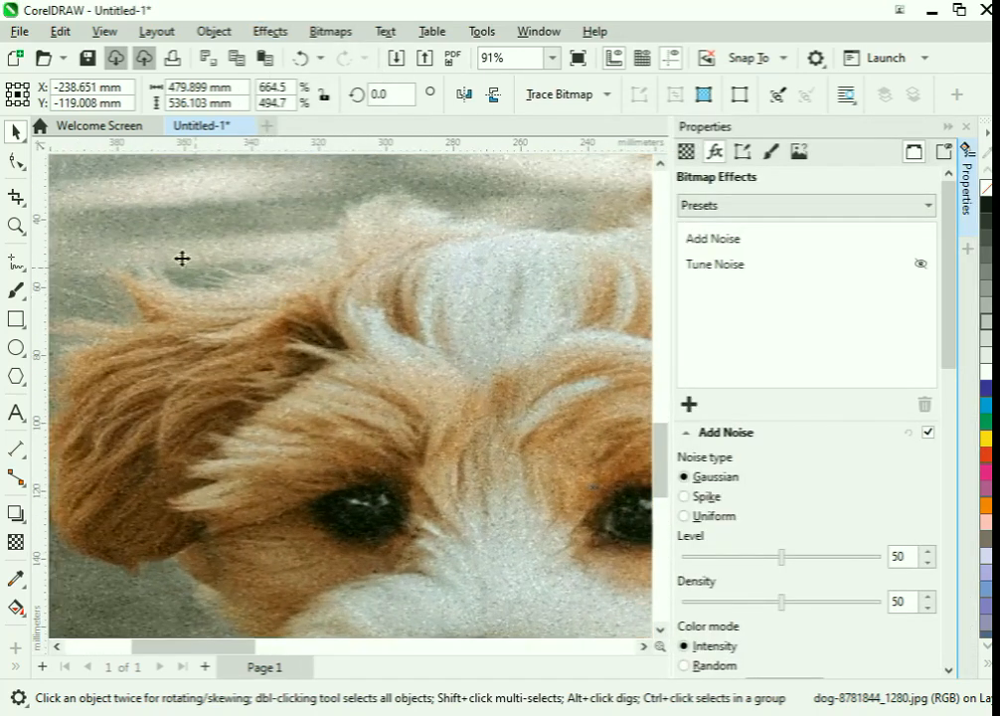
pyautogui.scroll(1, 371, 232)
pyautogui.scroll(2, 444, 268)
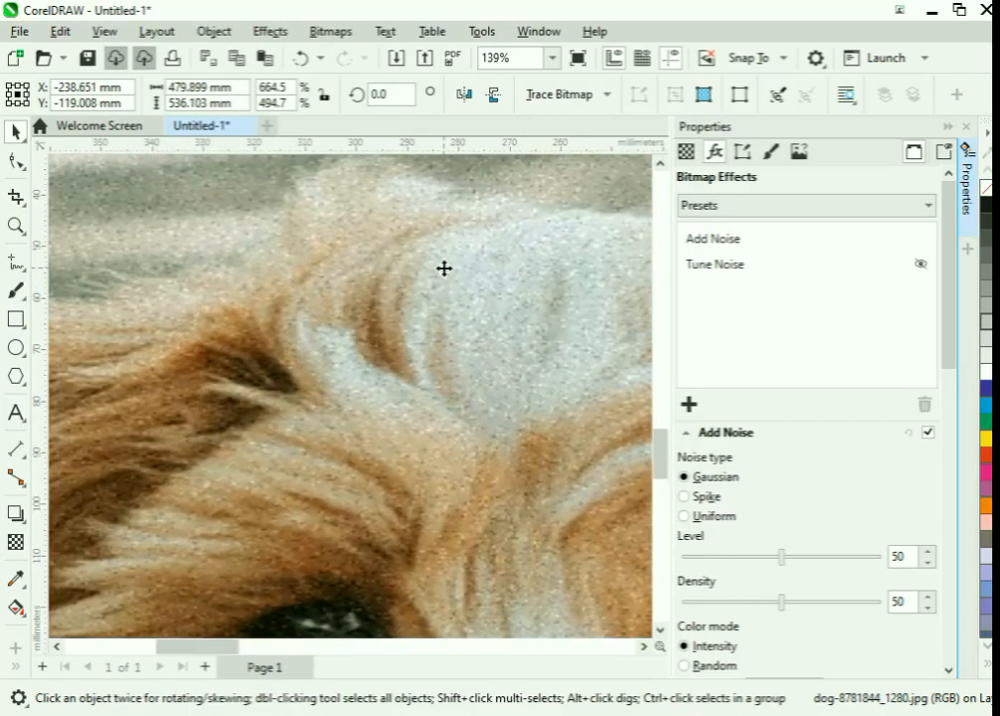
pyautogui.scroll(-5, 303, 349)
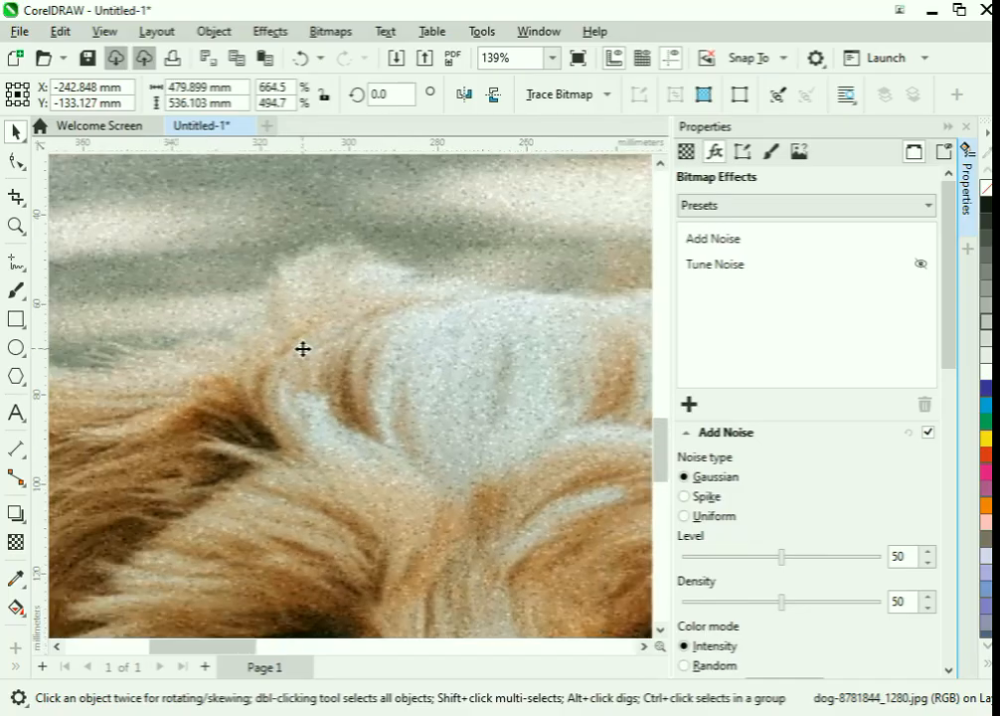
pyautogui.scroll(-3, 301, 349)
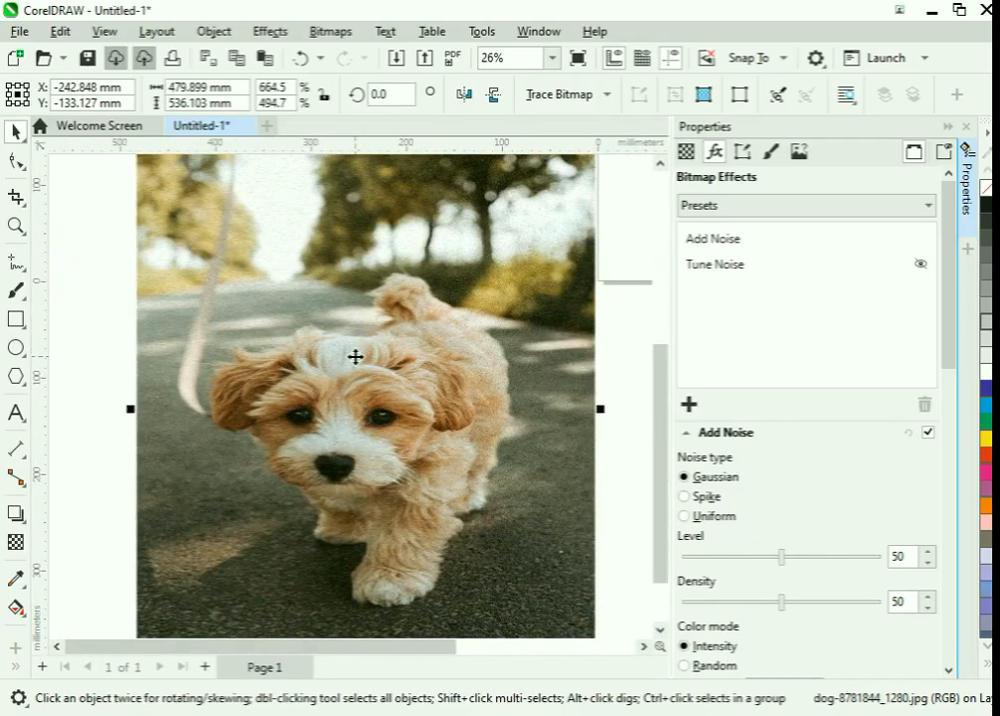
# Step: Compare the Add Noise types, choose Uniform, and set the level to 77 and the density to 65
pyautogui.click(685, 496)
pyautogui.click(685, 516)
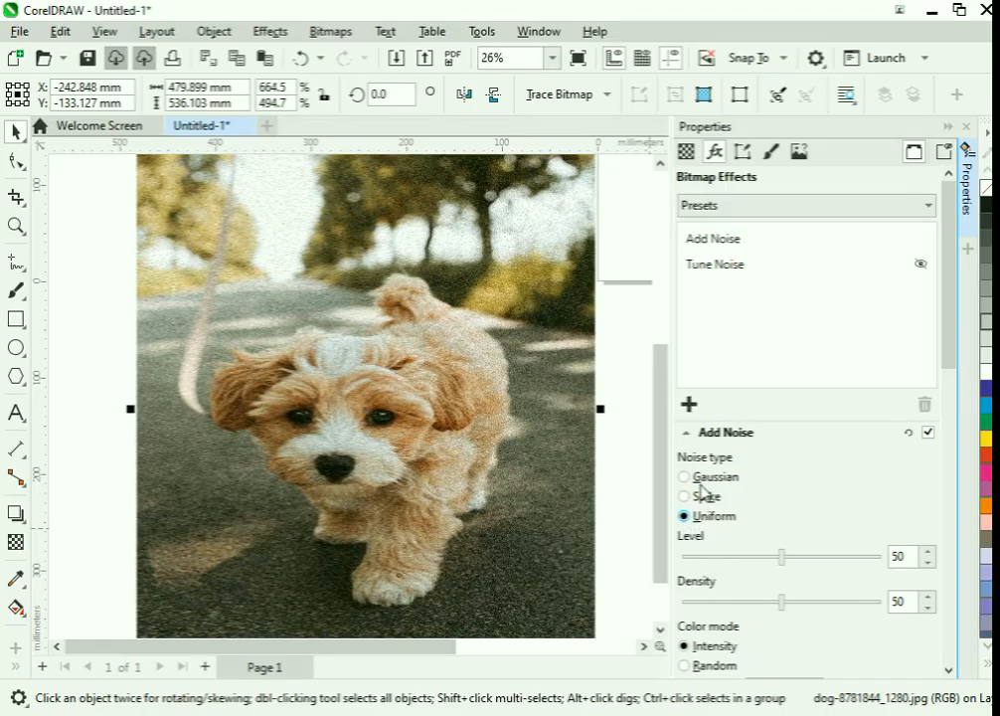
pyautogui.click(684, 477)
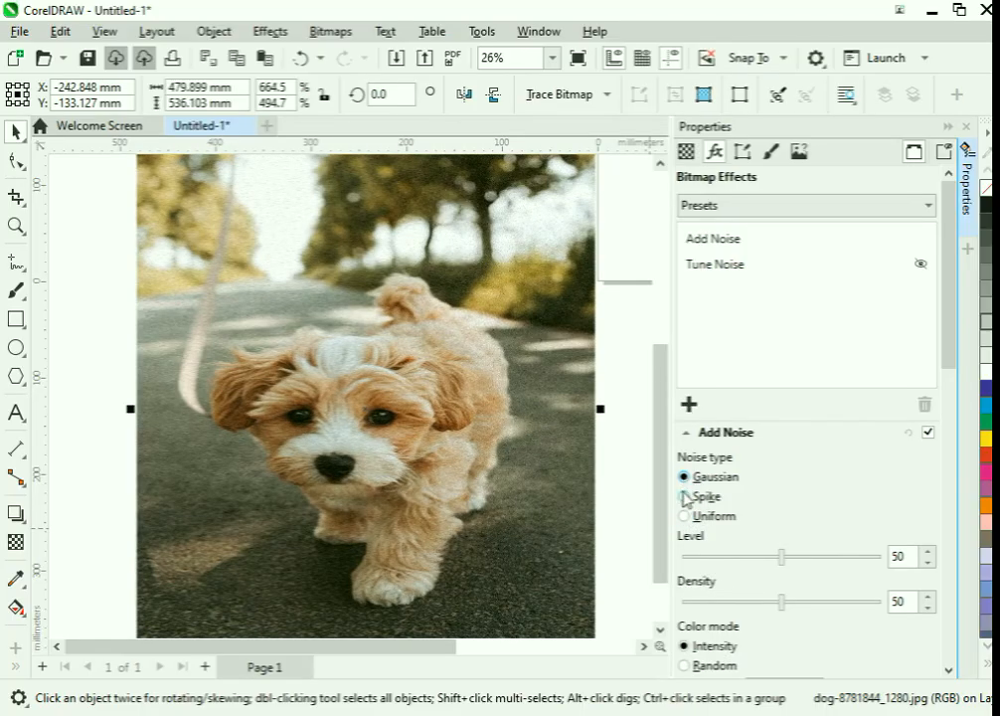
pyautogui.click(684, 516)
pyautogui.moveTo(781, 559); pyautogui.dragTo(835, 557)
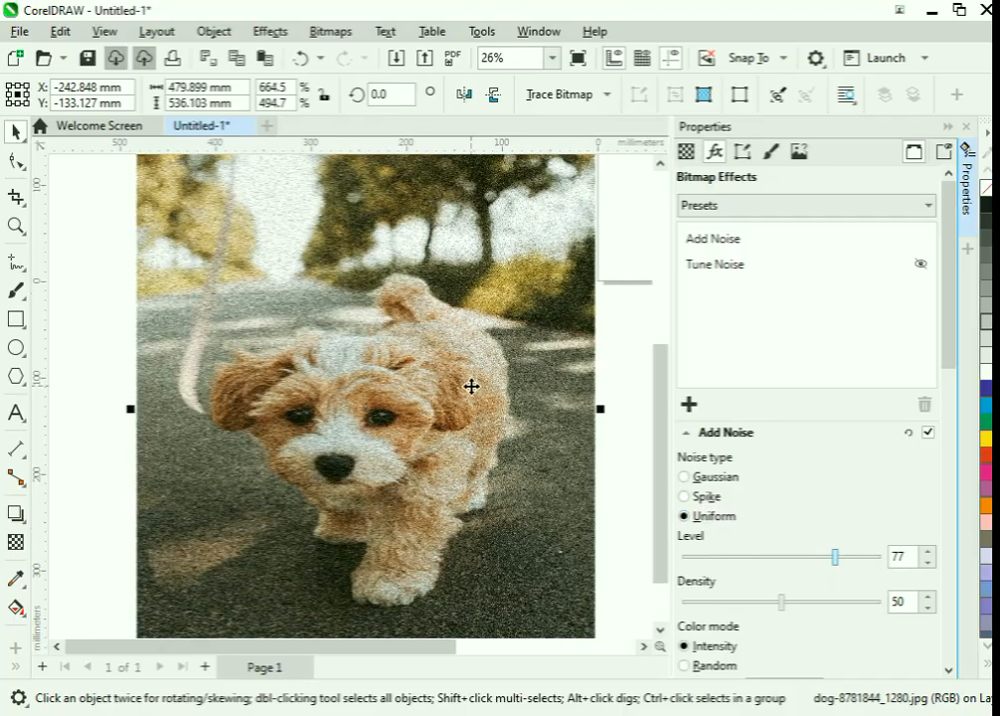
pyautogui.moveTo(781, 602); pyautogui.dragTo(810, 603)
# Step: Try the Random color mode for the added noise and switch it to Single
pyautogui.scroll(-3, 823, 530)
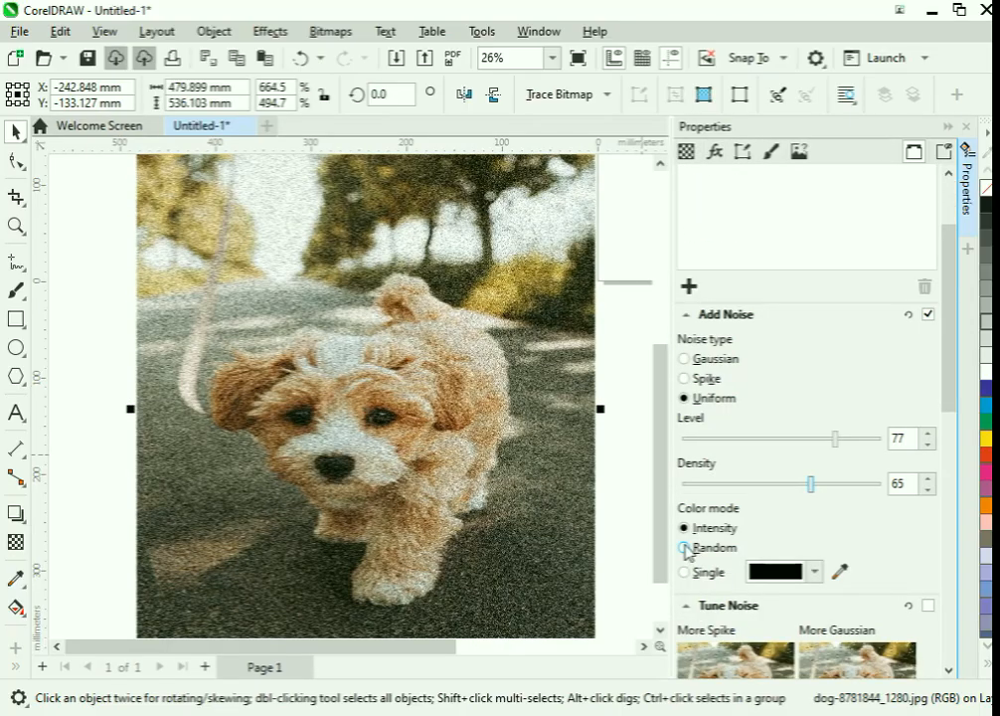
pyautogui.click(685, 548)
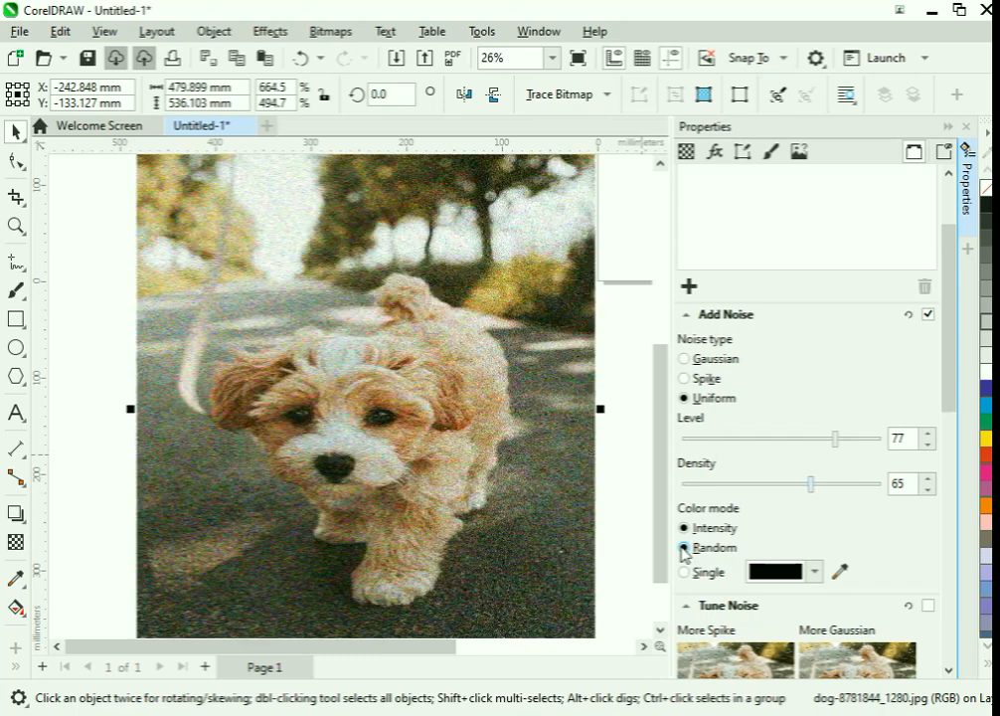
pyautogui.click(684, 574)
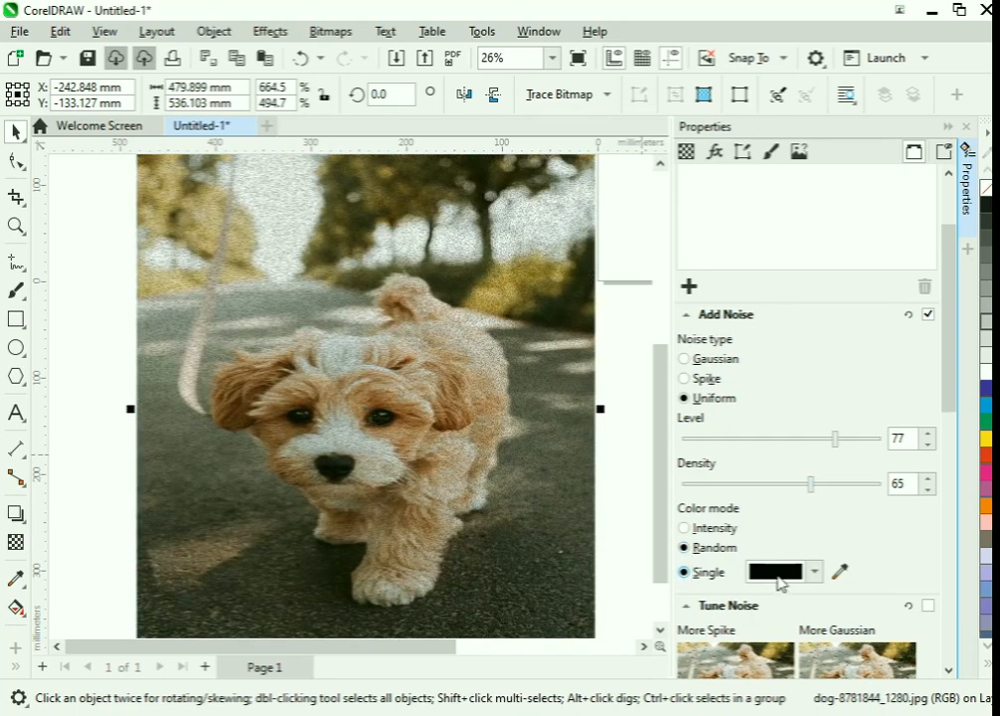
# Step: Pick a blue shade as the single noise color after trying green #28DB72 and pink #DB28A2
pyautogui.click(780, 574)
pyautogui.click(812, 484)
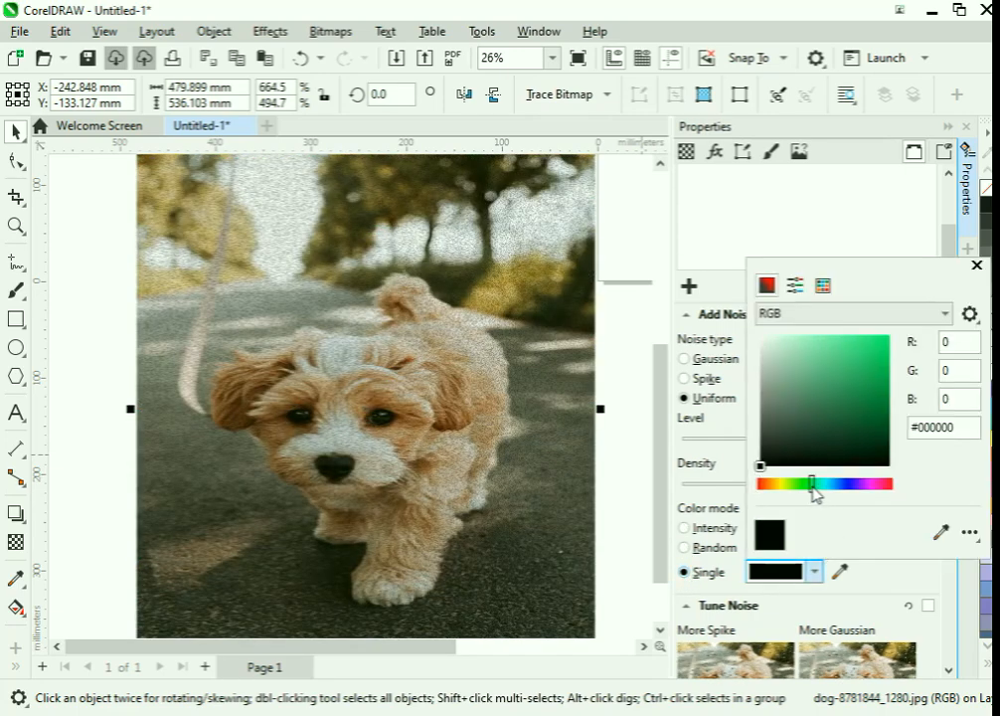
pyautogui.click(858, 397)
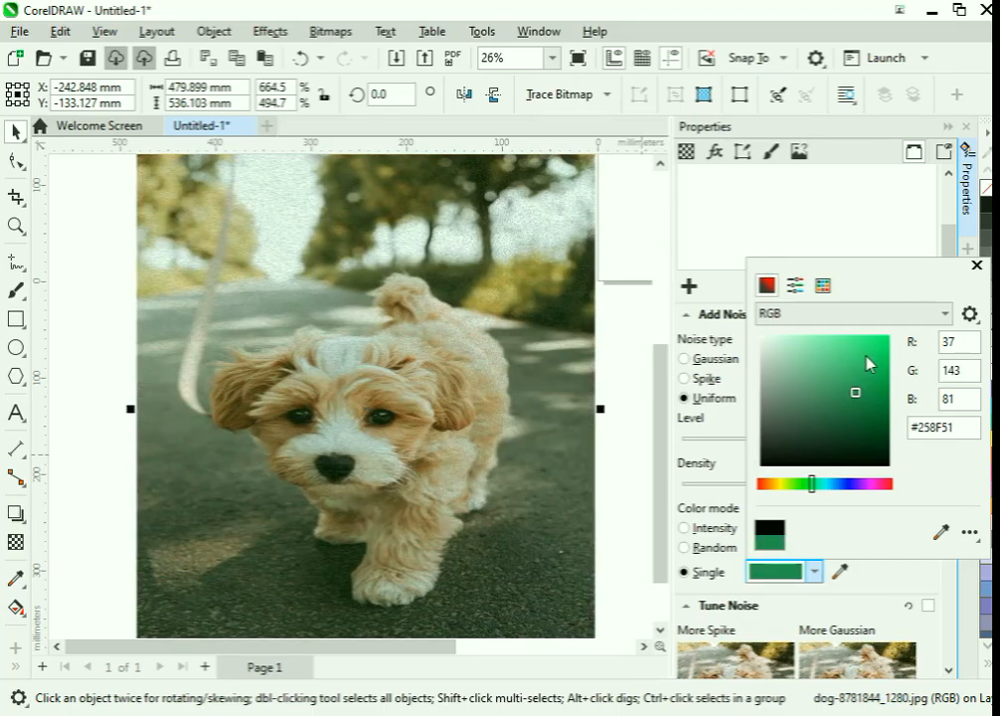
pyautogui.click(866, 352)
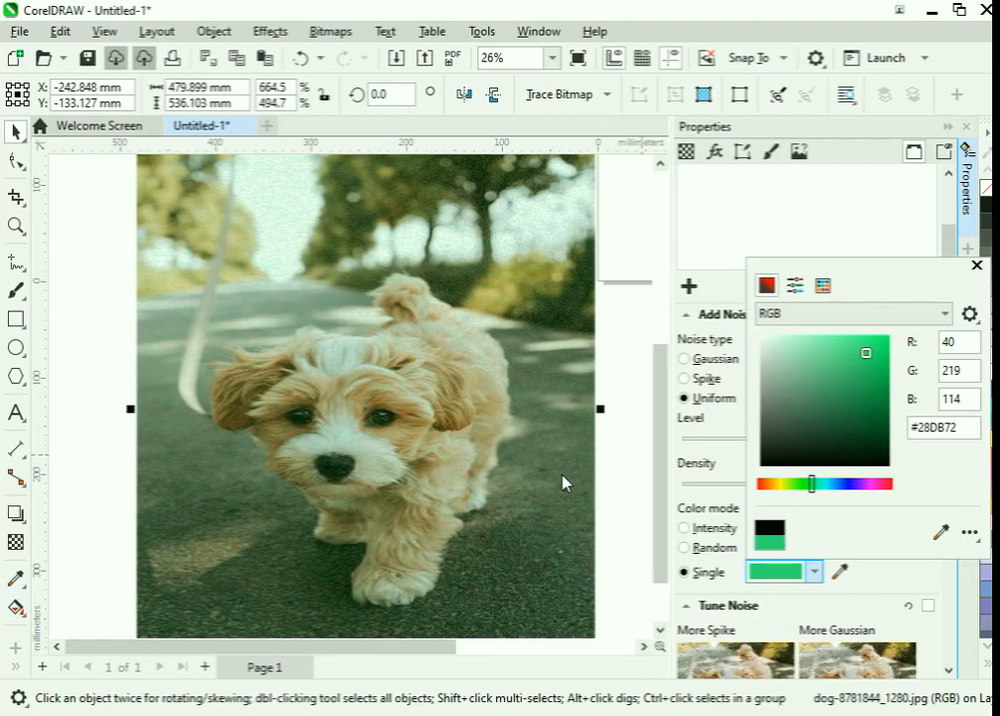
pyautogui.click(877, 484)
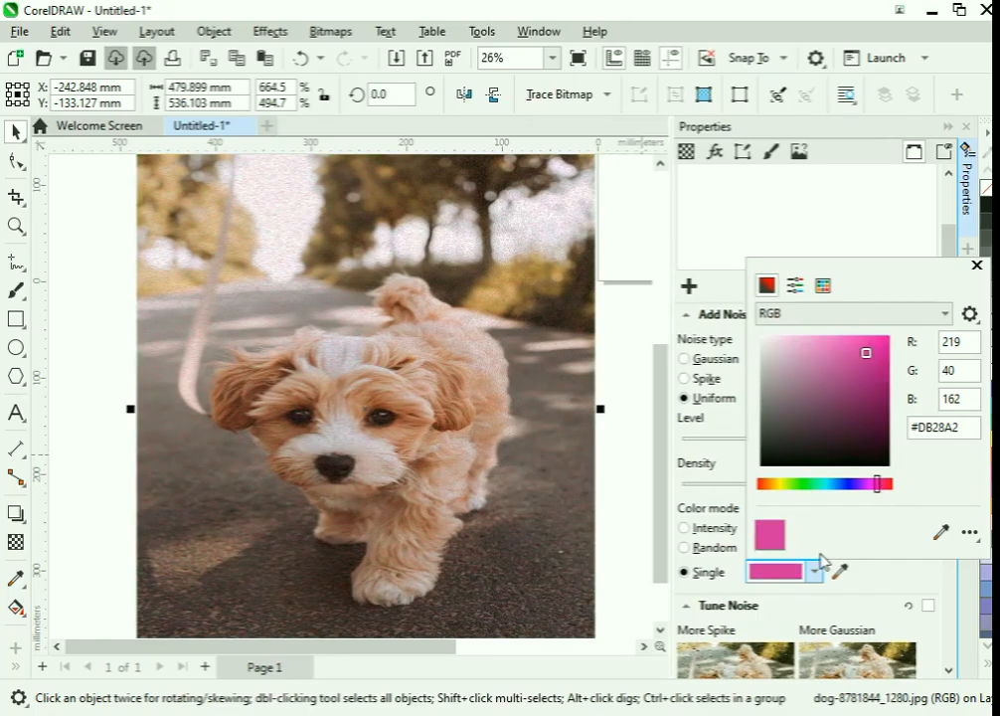
pyautogui.click(844, 484)
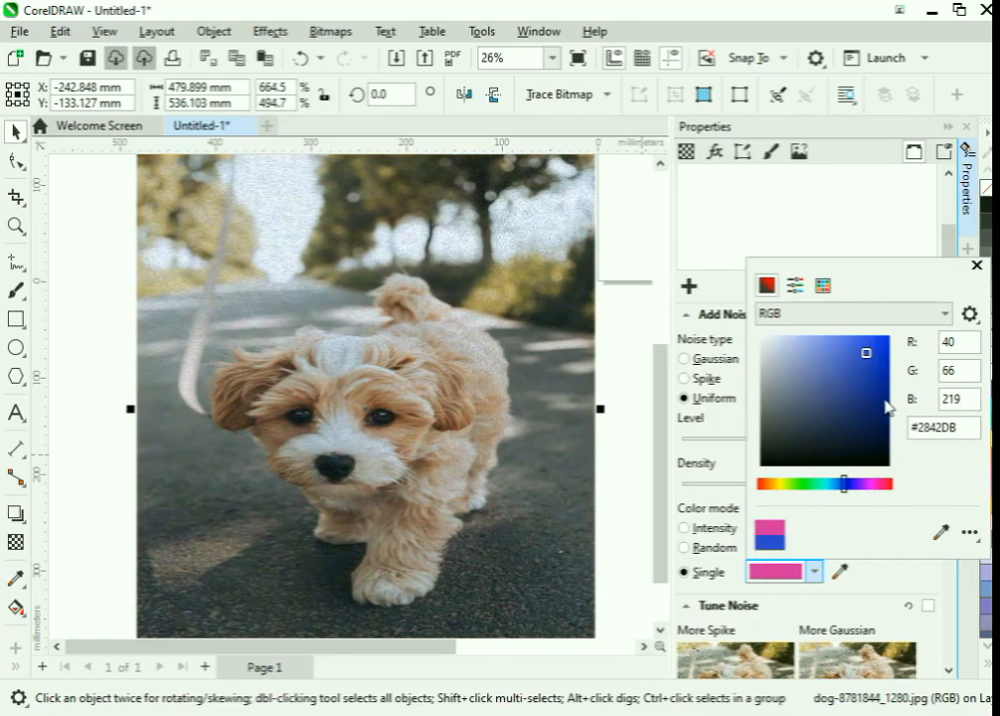
pyautogui.click(851, 382)
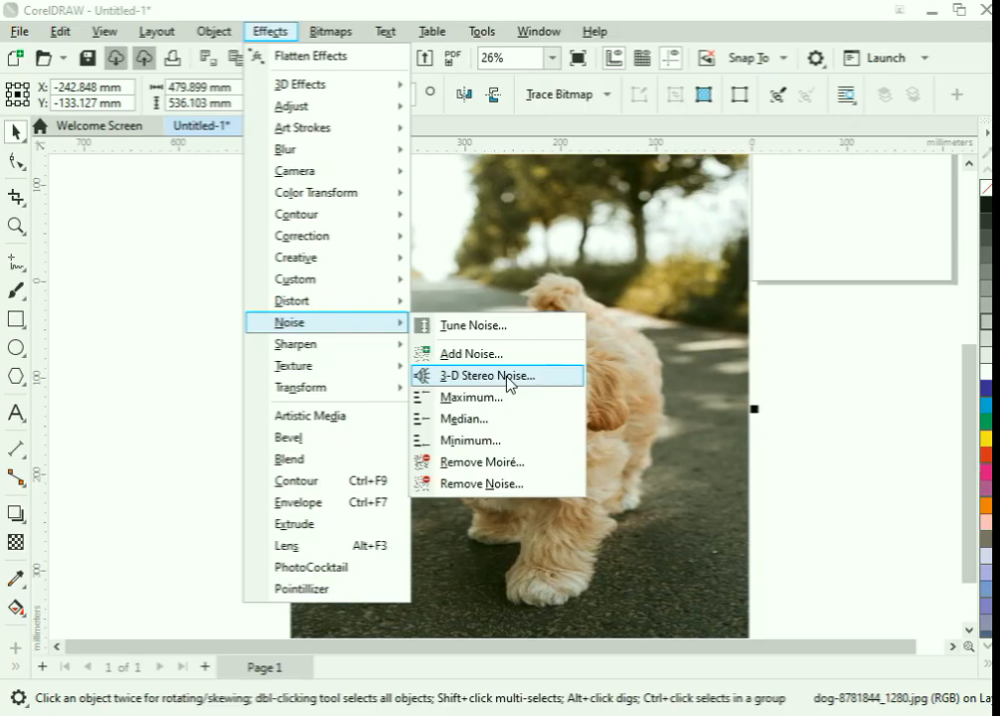
# Step: Apply the Median noise effect to the photo, trying a radius of 6 before setting it to 1
pyautogui.click(473, 419)
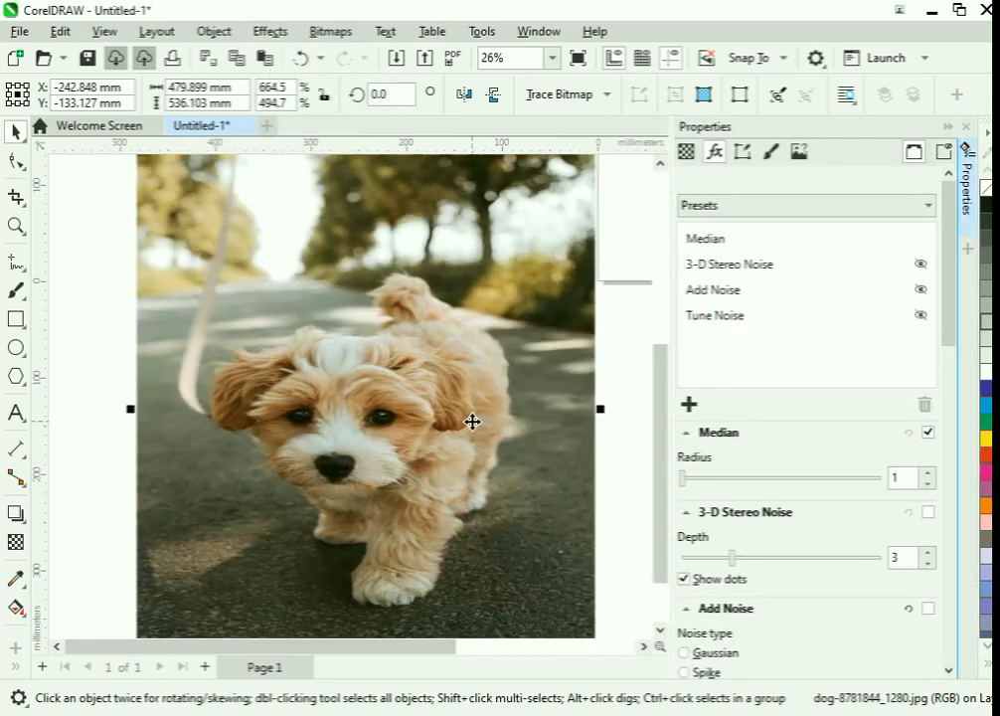
pyautogui.moveTo(684, 478); pyautogui.dragTo(734, 478)
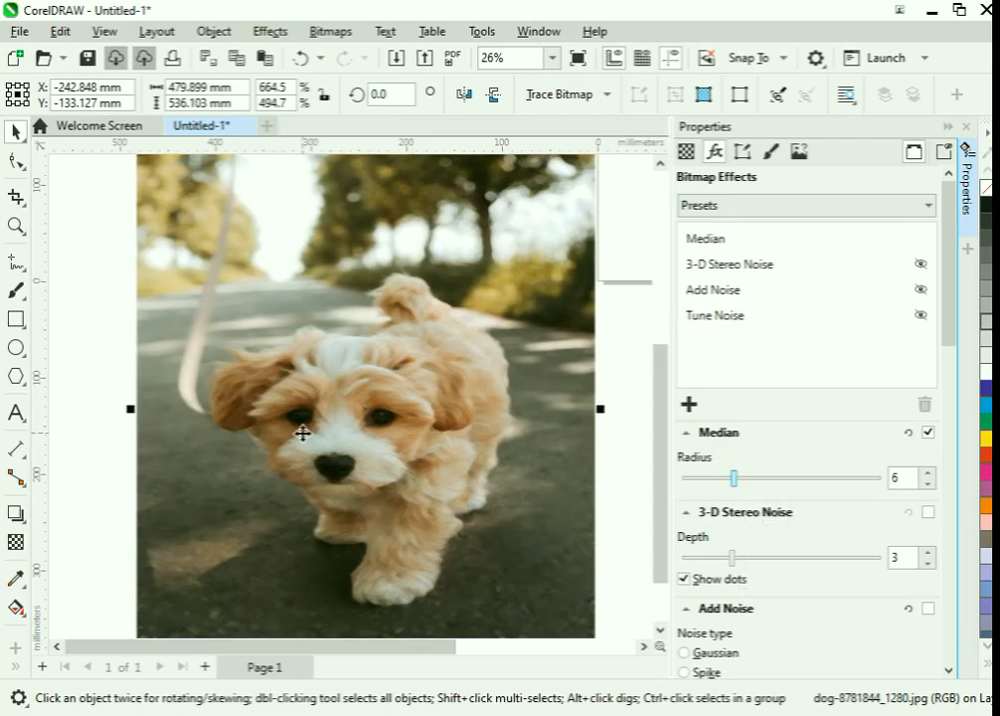
pyautogui.scroll(3, 302, 432)
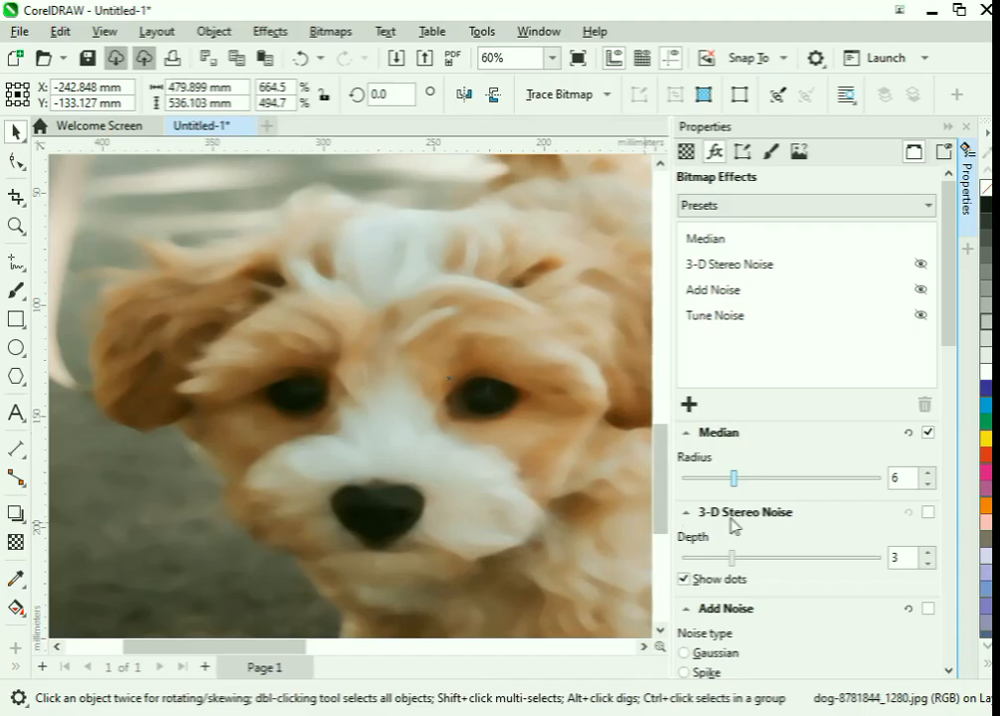
pyautogui.moveTo(734, 483); pyautogui.dragTo(721, 481)
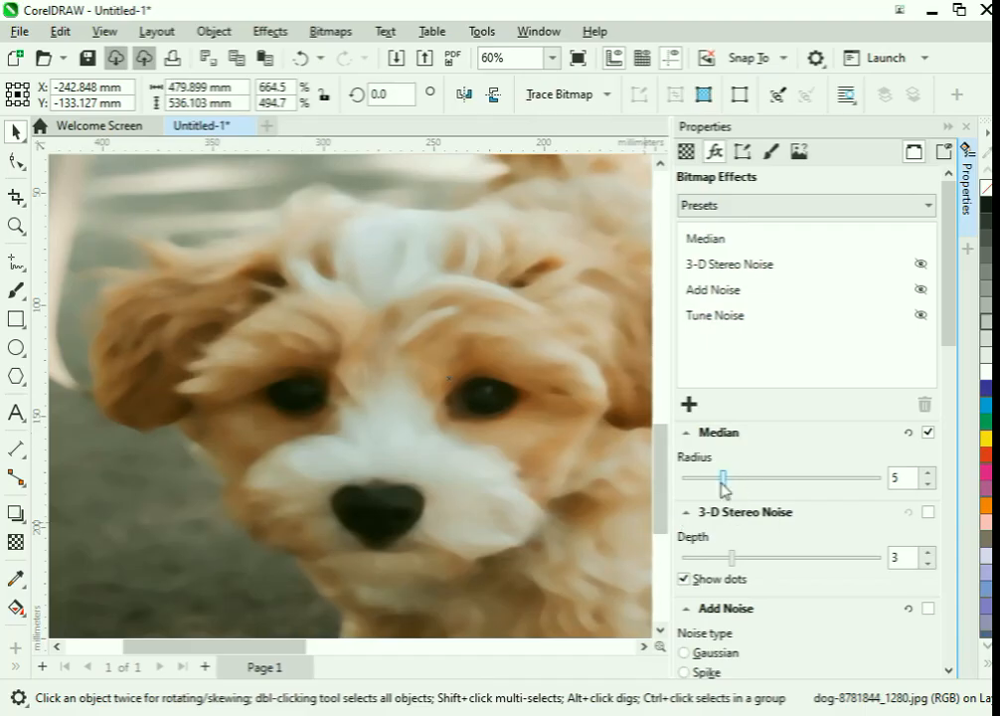
pyautogui.moveTo(724, 481); pyautogui.dragTo(683, 478)
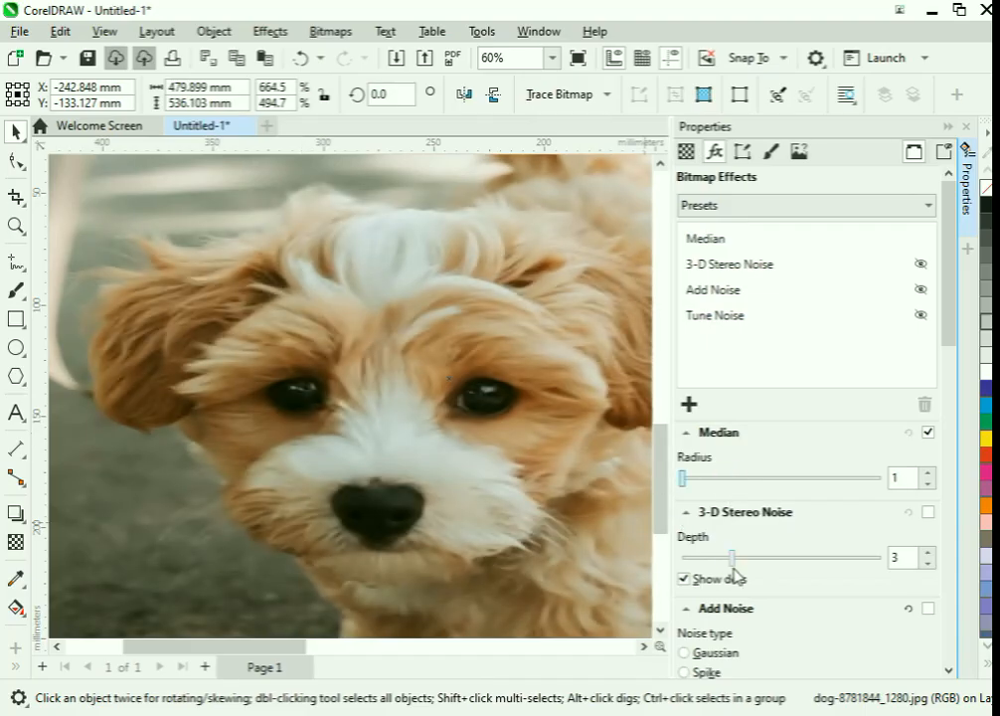
# Step: Set the 3-D Stereo Noise depth to 1 and turn that effect off
pyautogui.moveTo(731, 557); pyautogui.dragTo(672, 551)
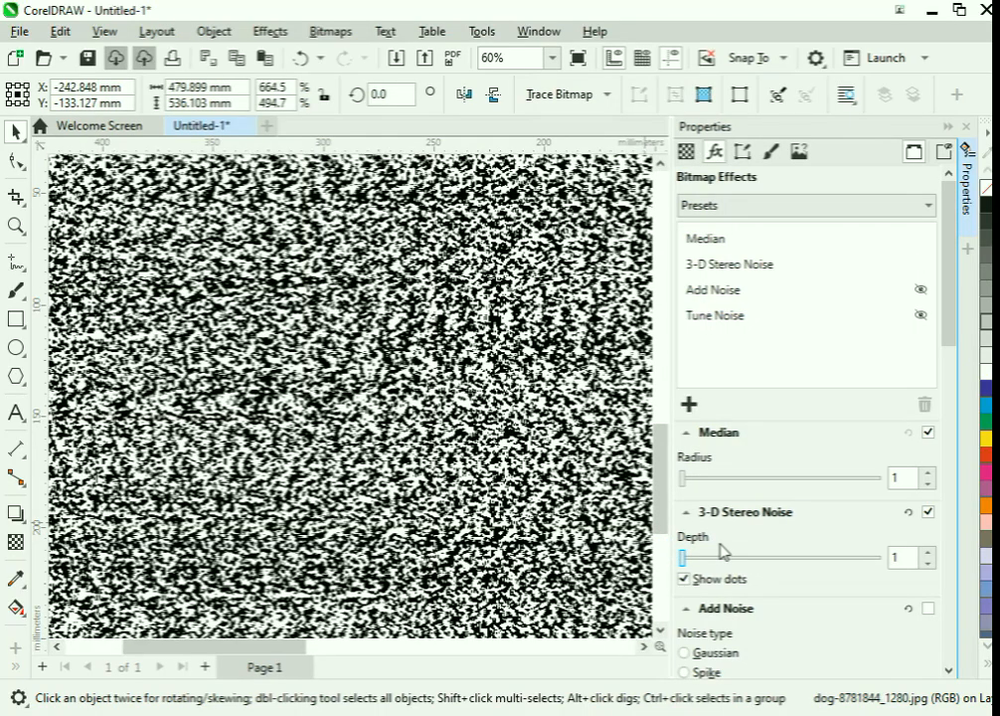
pyautogui.click(929, 512)
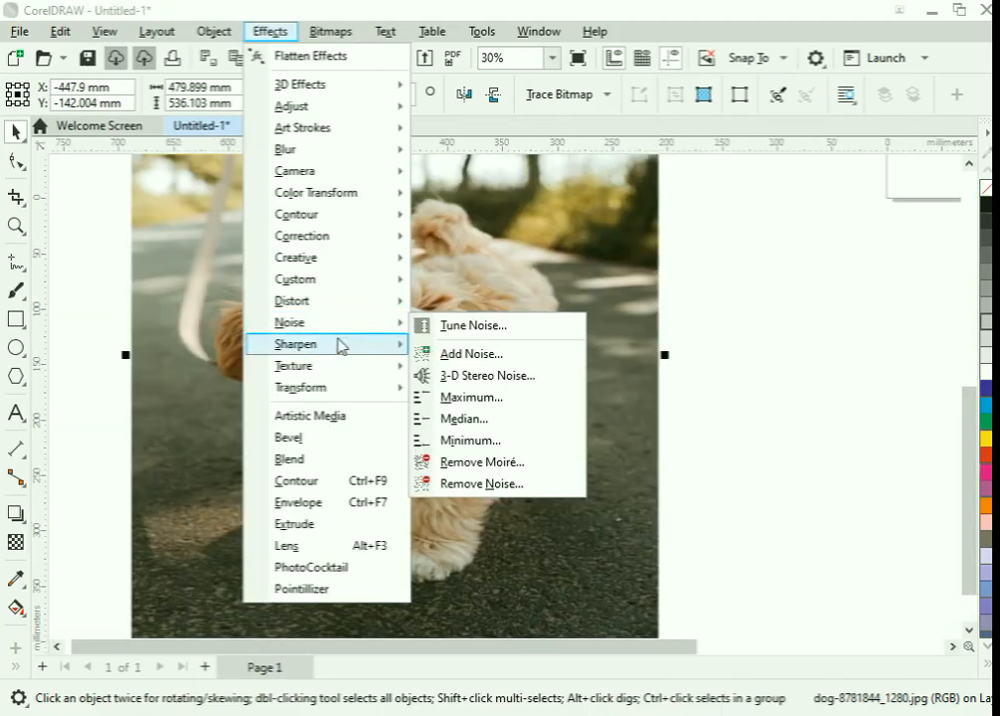
# Step: Apply the Adaptive Unsharp effect to the dog photo, set its percentage to 94, and reposition the photo
pyautogui.moveTo(336, 345)
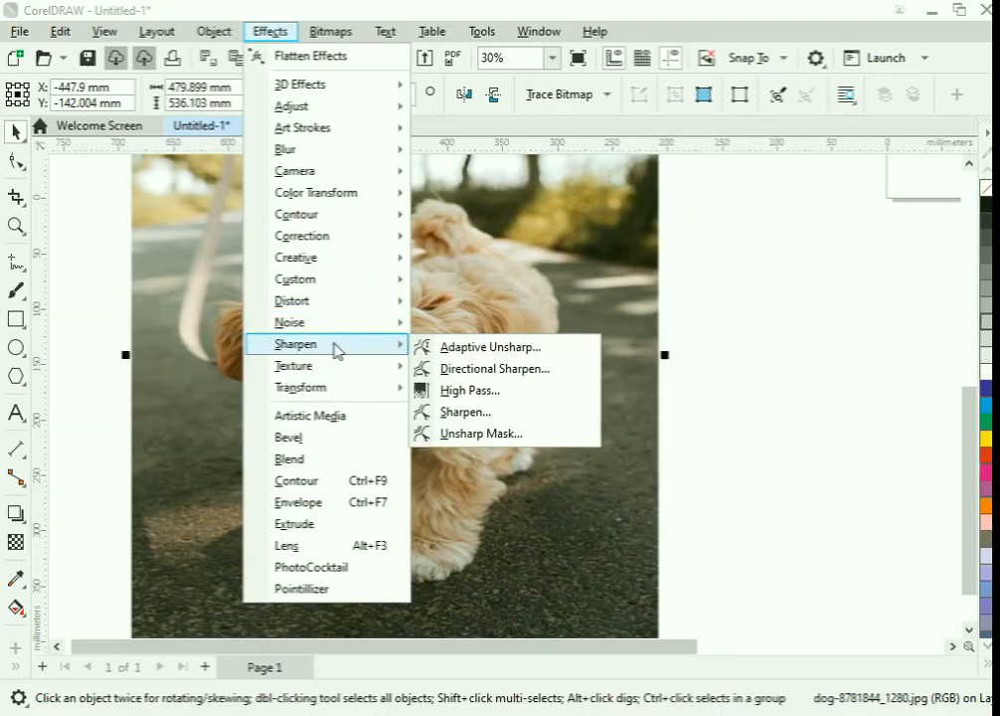
pyautogui.click(553, 350)
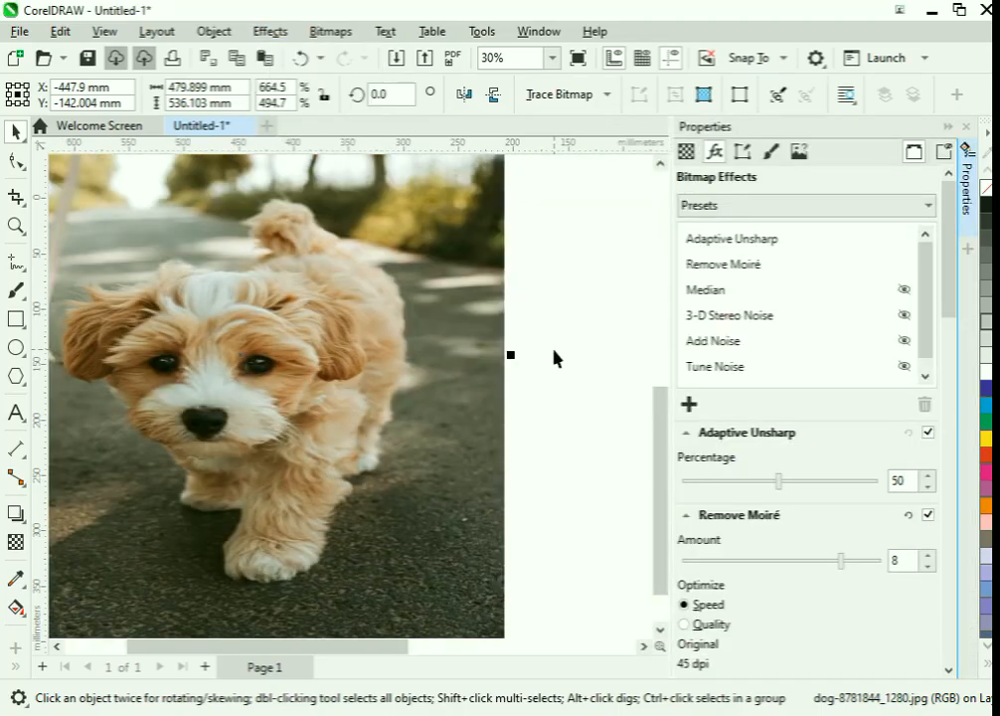
pyautogui.moveTo(780, 483); pyautogui.dragTo(866, 483)
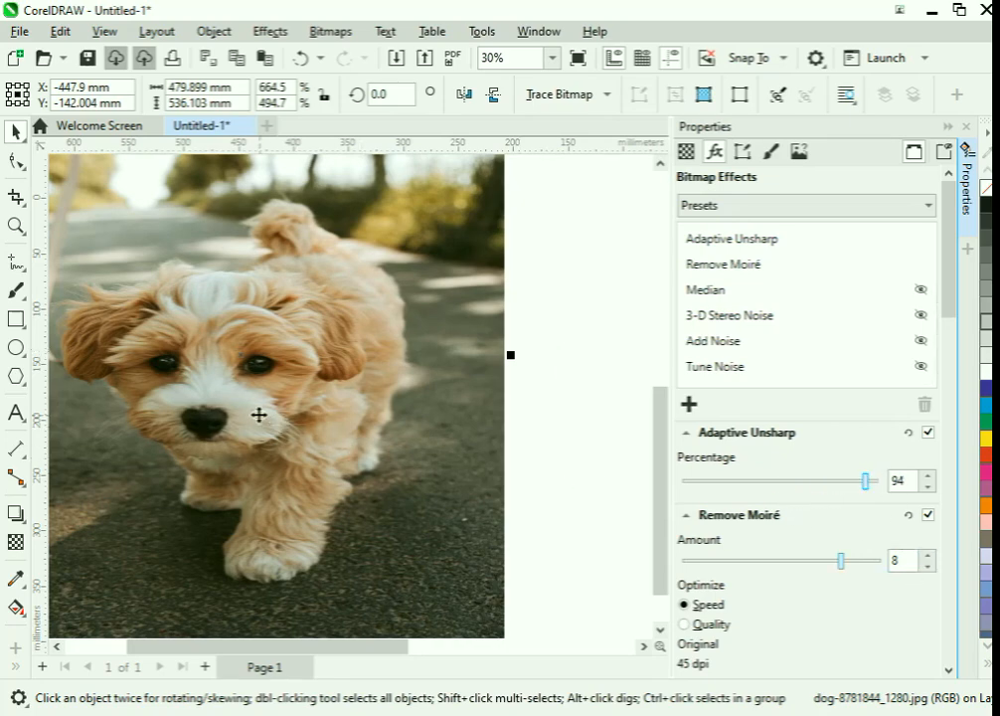
pyautogui.scroll(2, 258, 415)
pyautogui.scroll(-1, 259, 415)
pyautogui.moveTo(290, 478); pyautogui.dragTo(344, 494)
pyautogui.moveTo(684, 562); pyautogui.dragTo(806, 561)
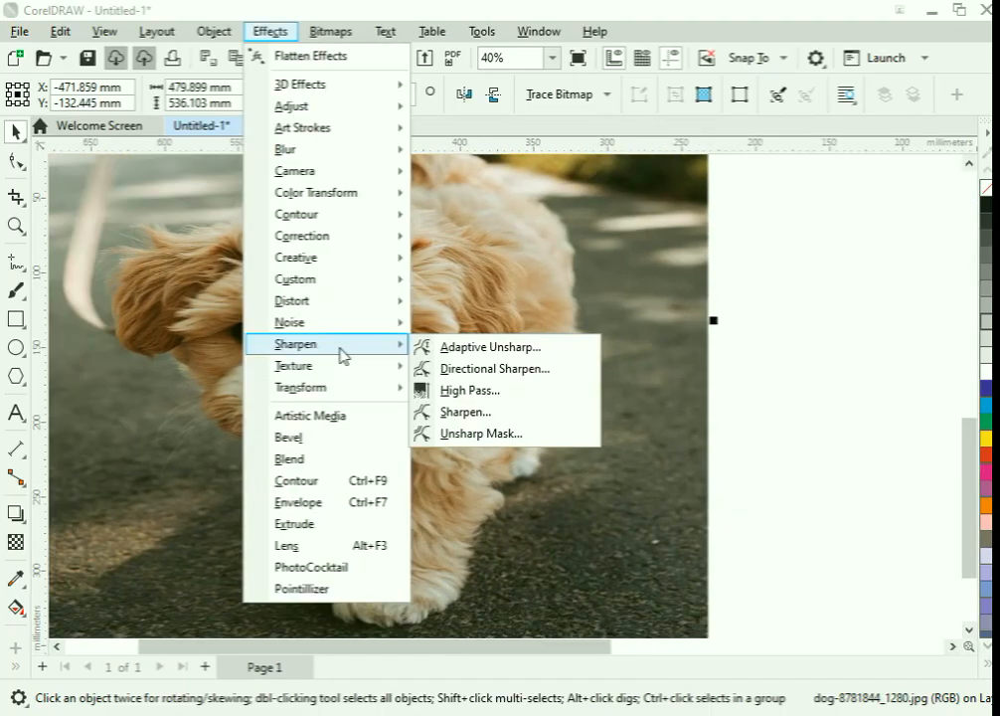
# Step: Apply High Pass, trying 22 percent with radius 8 before setting 62 percent and radius 11, and reposition the photo
pyautogui.click(494, 395)
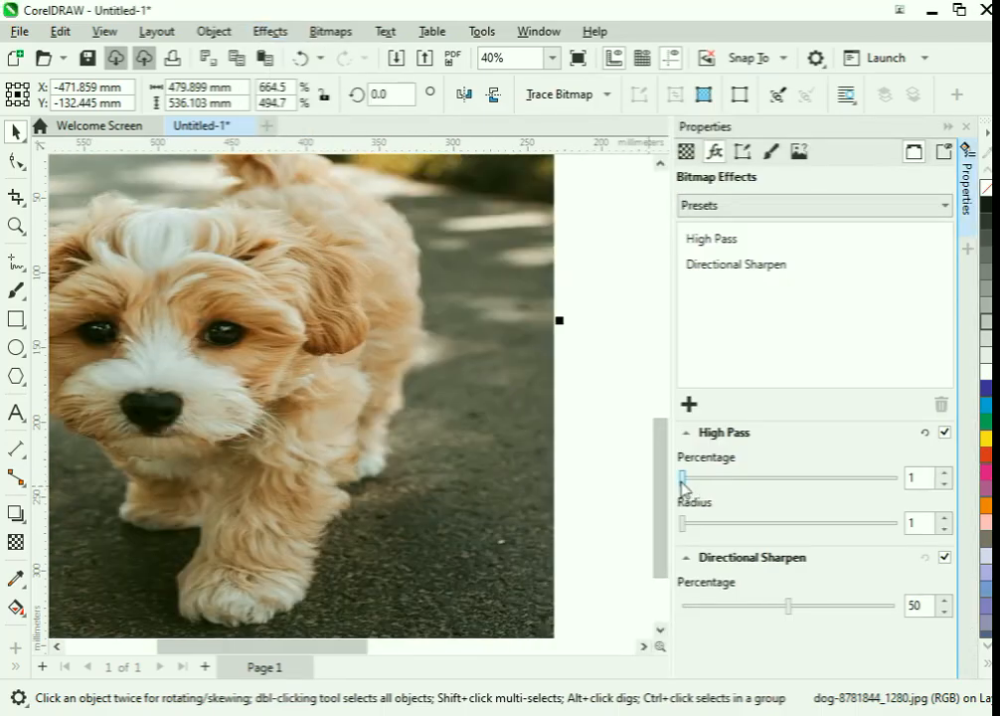
pyautogui.moveTo(683, 483); pyautogui.dragTo(734, 485)
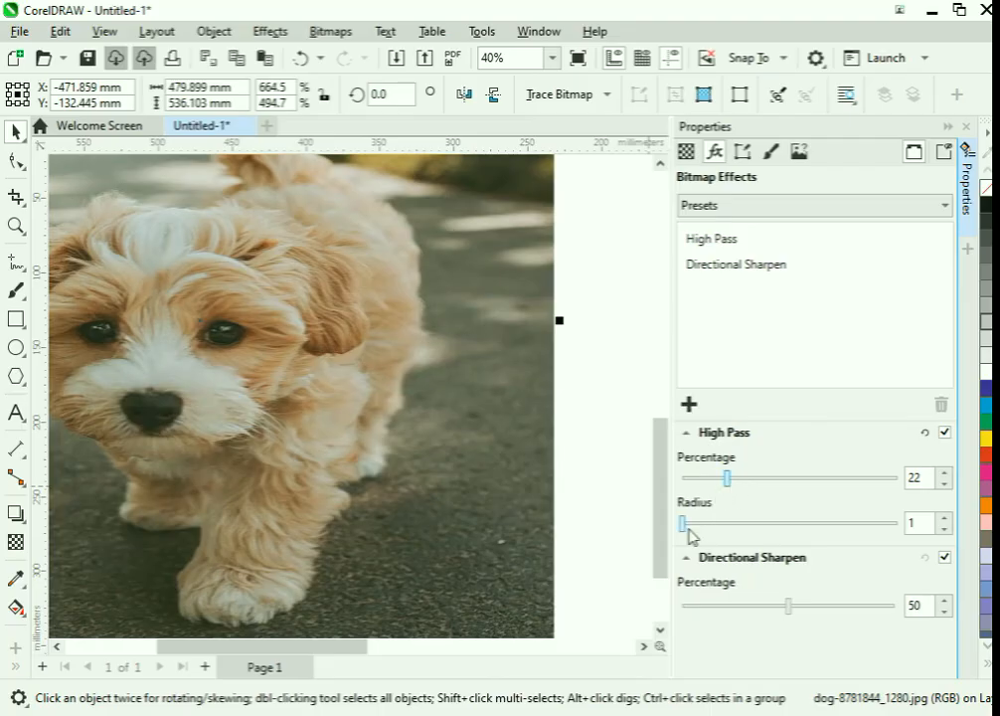
pyautogui.moveTo(685, 525); pyautogui.dragTo(767, 537)
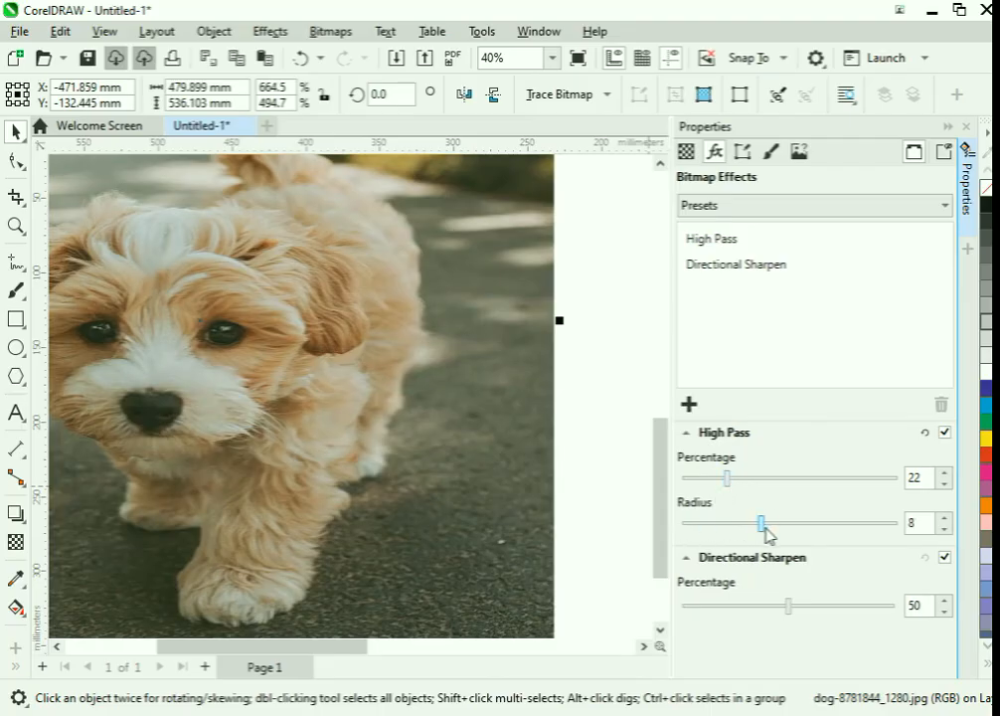
pyautogui.moveTo(726, 479); pyautogui.dragTo(814, 479)
pyautogui.moveTo(760, 523); pyautogui.dragTo(796, 535)
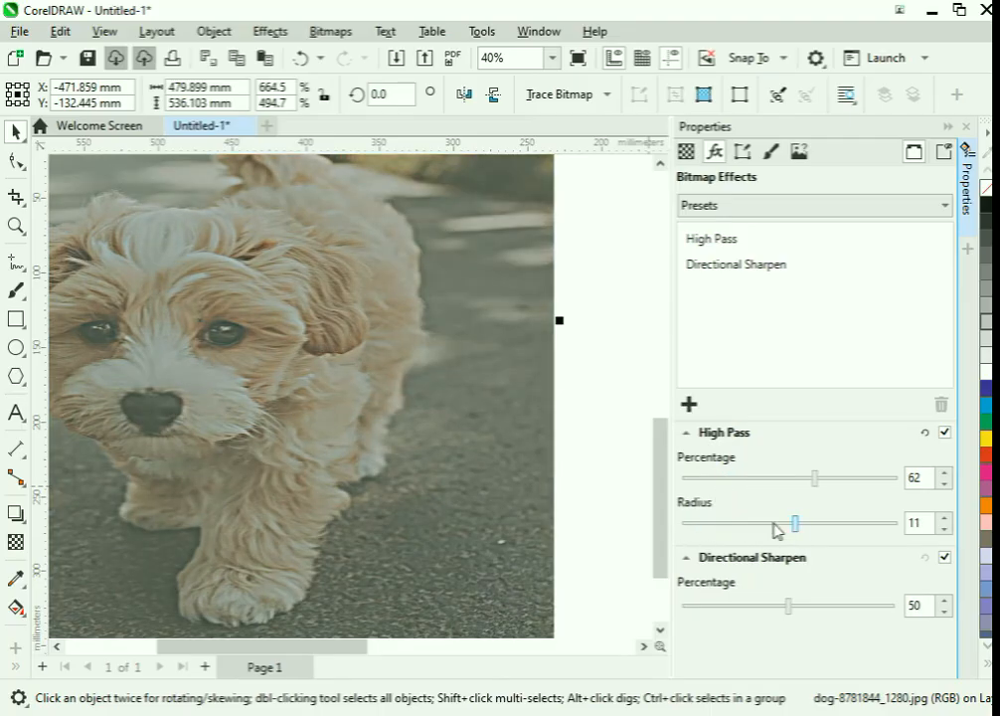
pyautogui.moveTo(365, 365); pyautogui.dragTo(437, 396)
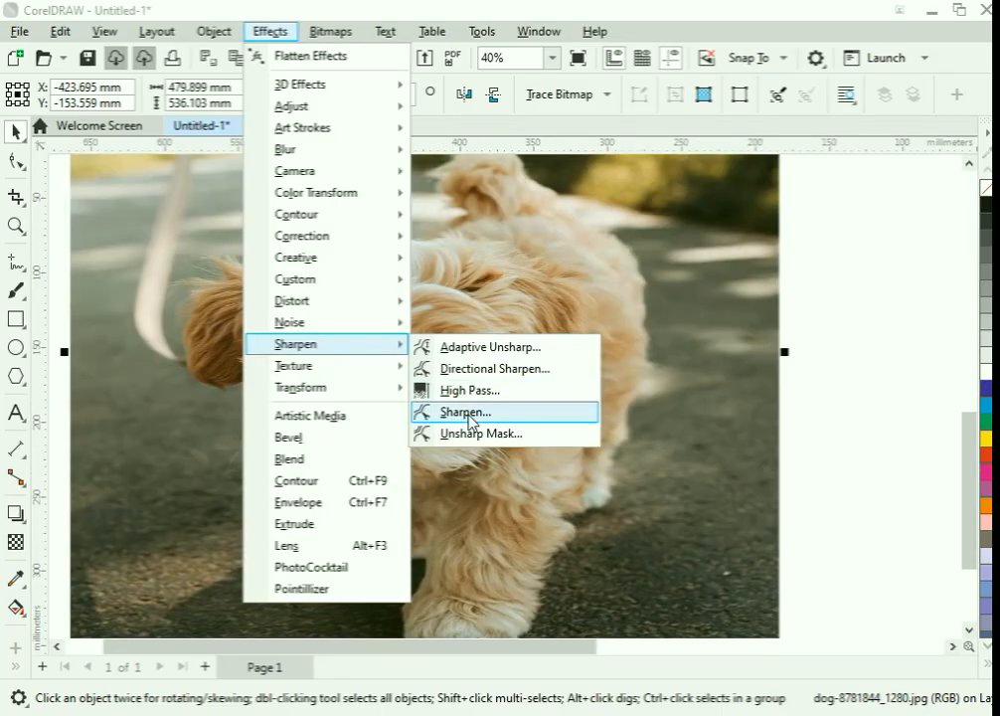
# Step: Apply Sharpen, trying an edge level of 84 before setting it to 0 with threshold 255, and turn the effect off
pyautogui.click(469, 411)
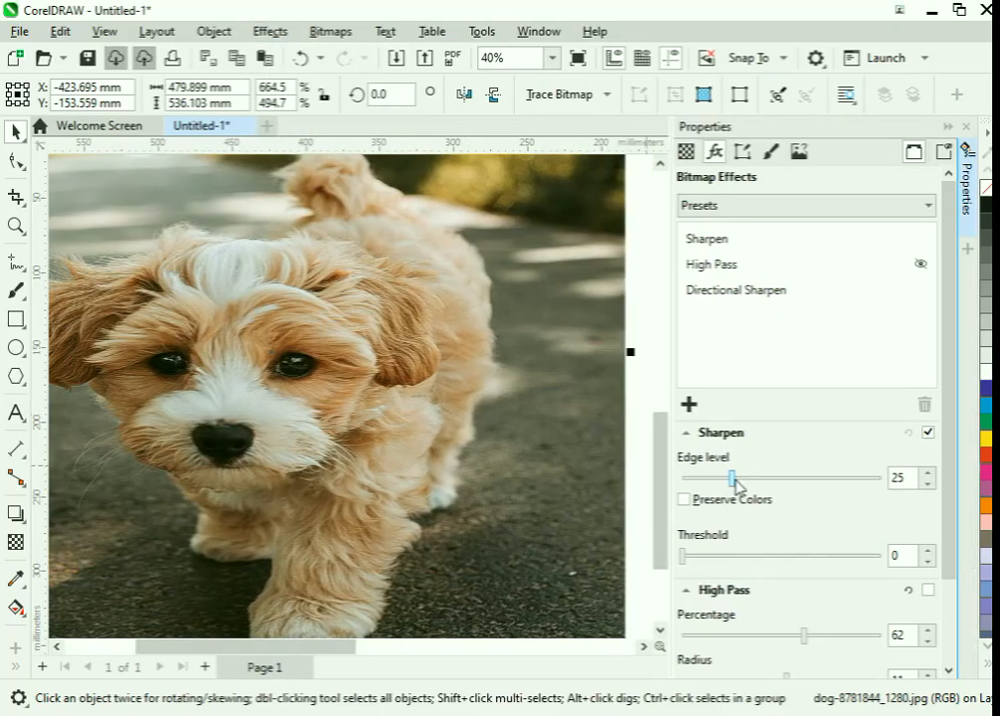
pyautogui.moveTo(733, 478); pyautogui.dragTo(853, 479)
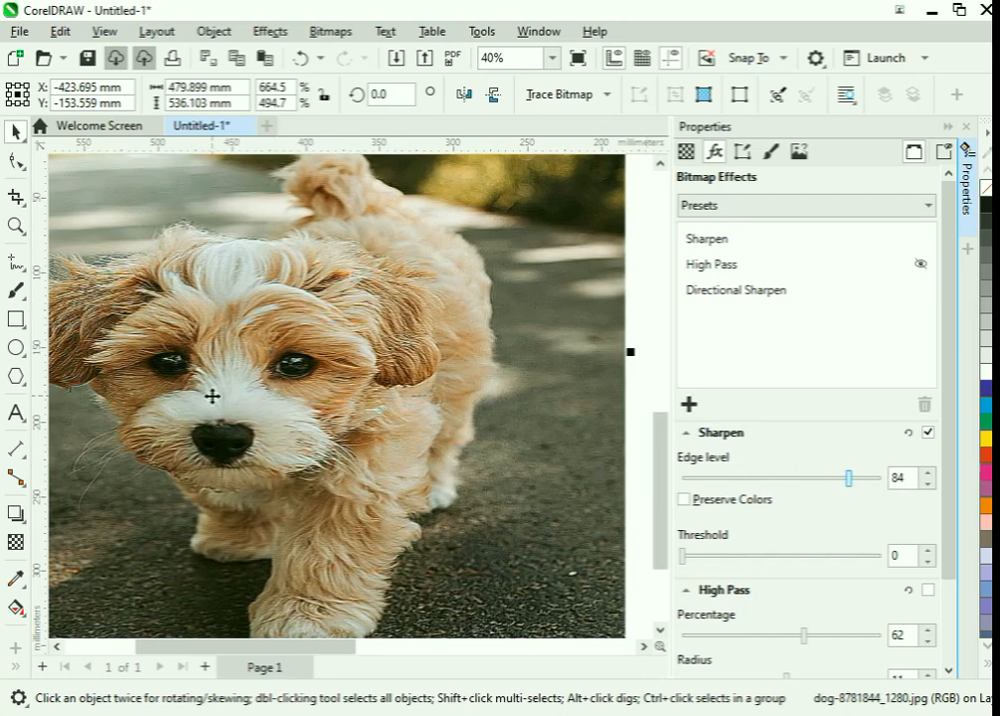
pyautogui.moveTo(852, 480); pyautogui.dragTo(684, 564)
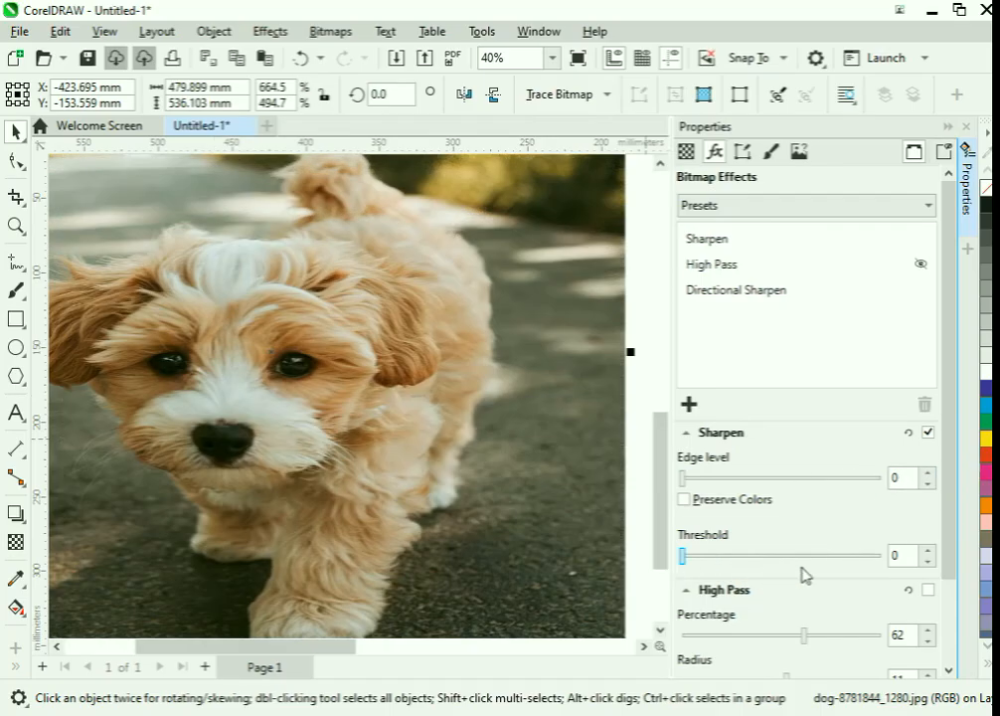
pyautogui.moveTo(683, 564); pyautogui.dragTo(879, 557)
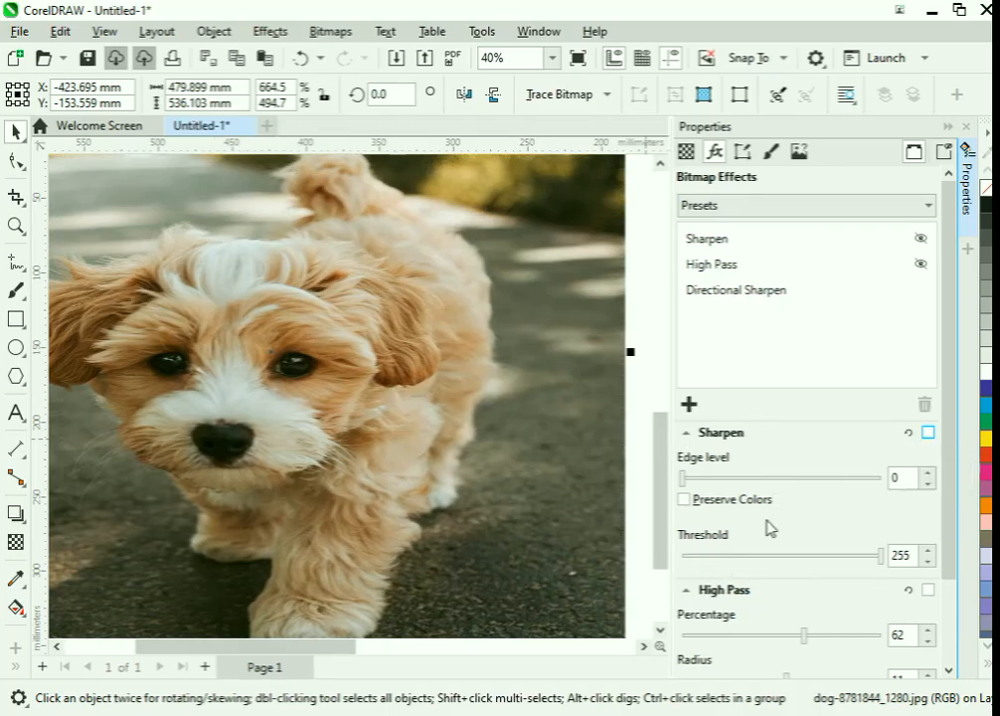
pyautogui.click(967, 126)
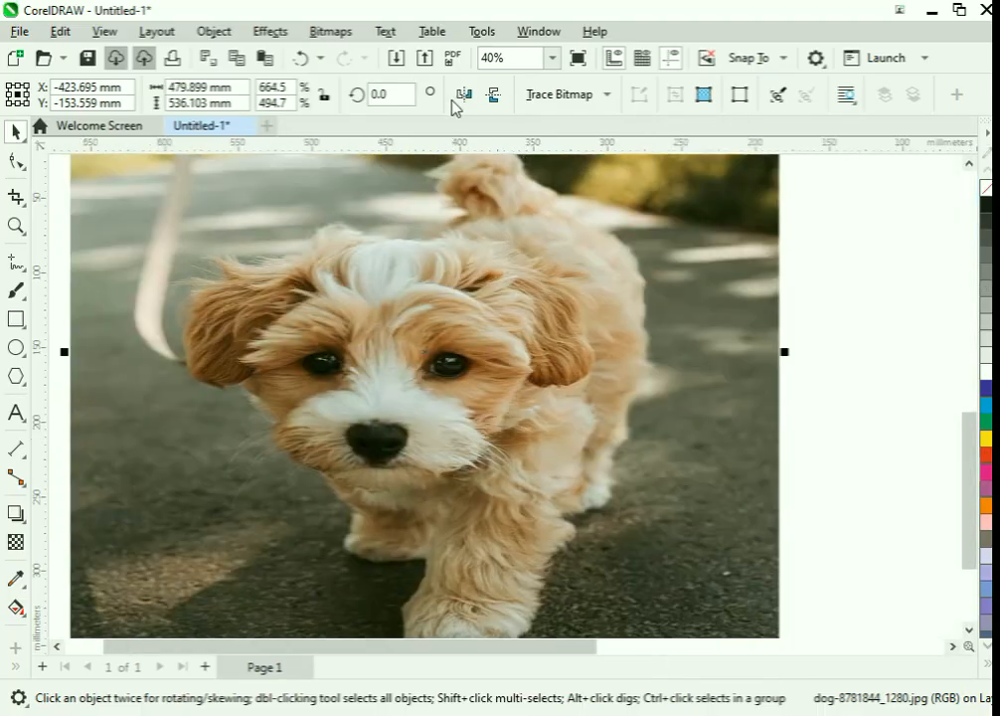
# Step: Apply Unsharp Mask, trying 500 percent before setting 2, raise the radius to its maximum, and increase the threshold
pyautogui.click(269, 30)
pyautogui.moveTo(345, 354)
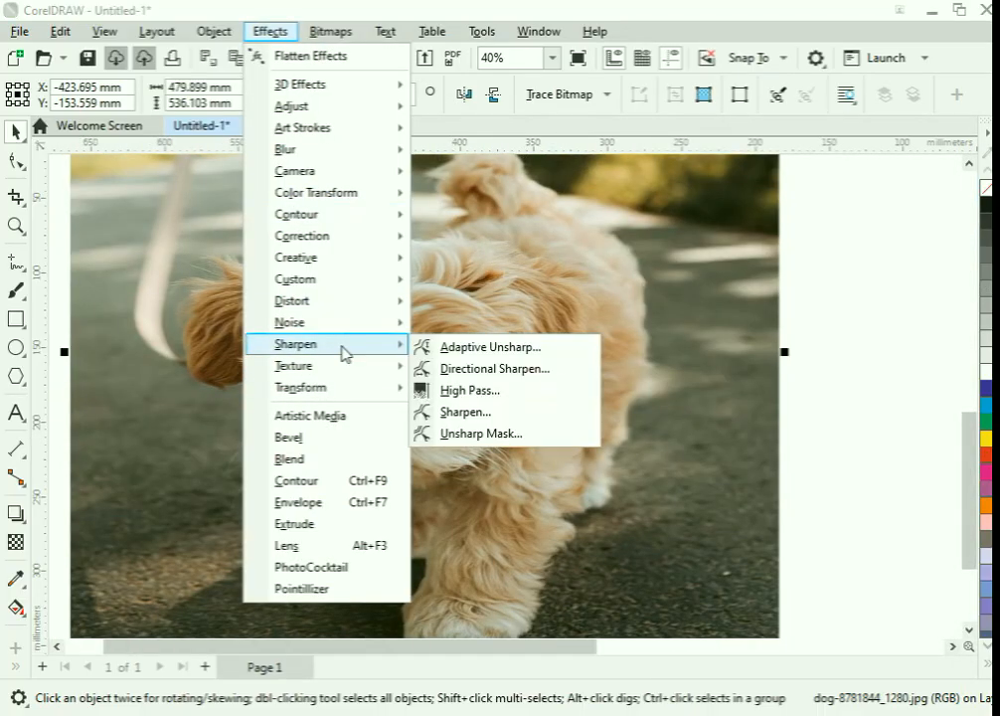
pyautogui.click(480, 433)
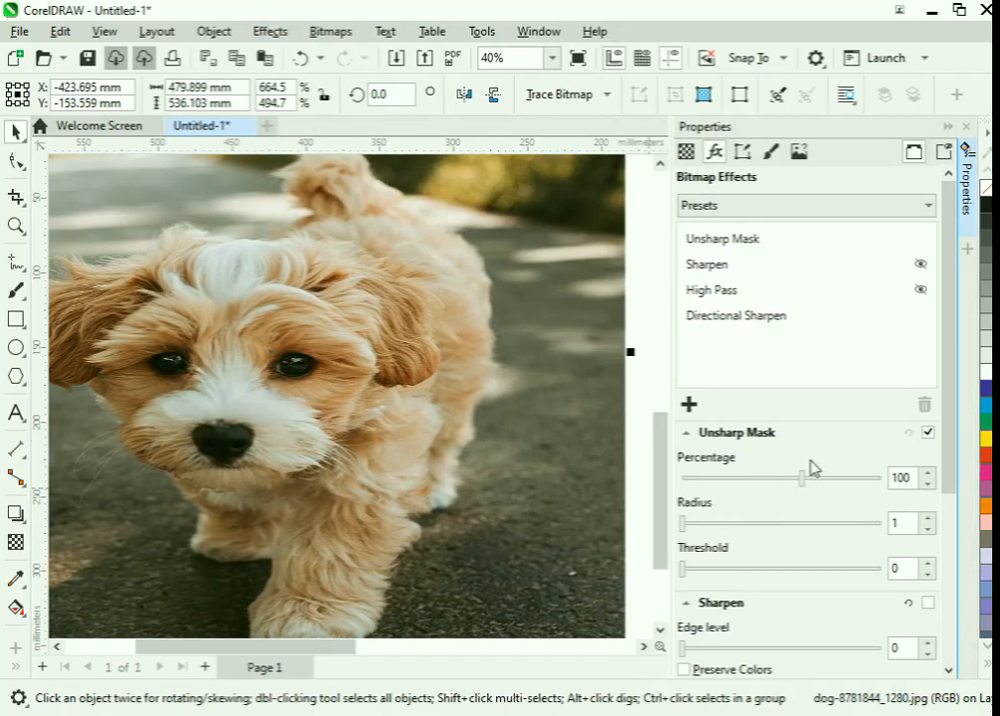
pyautogui.moveTo(802, 478); pyautogui.dragTo(889, 478)
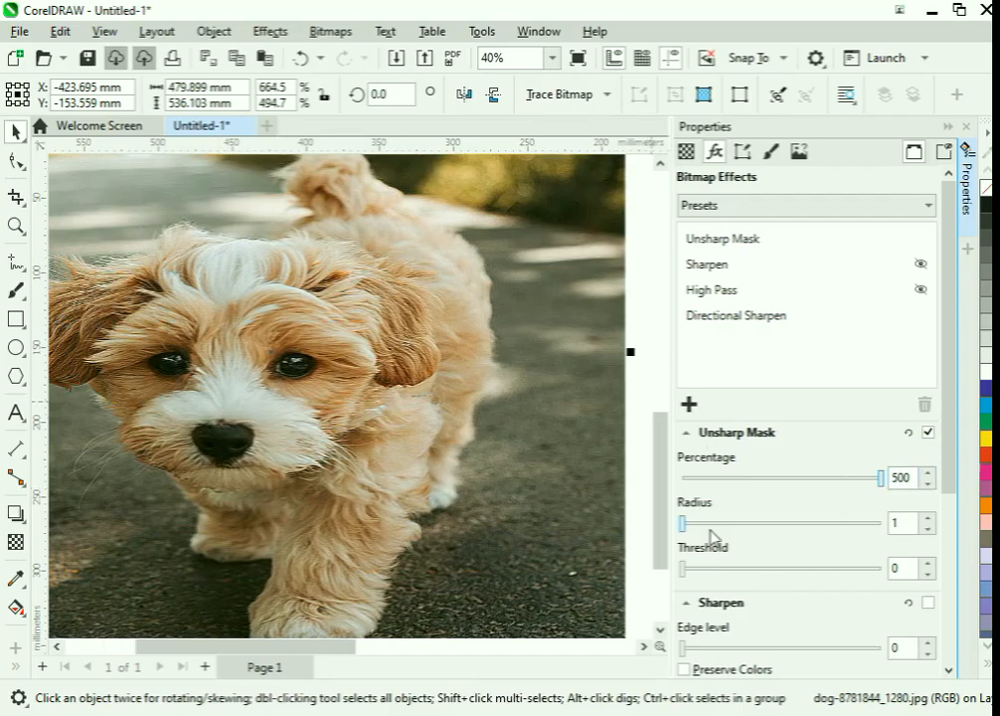
pyautogui.moveTo(881, 481); pyautogui.dragTo(687, 481)
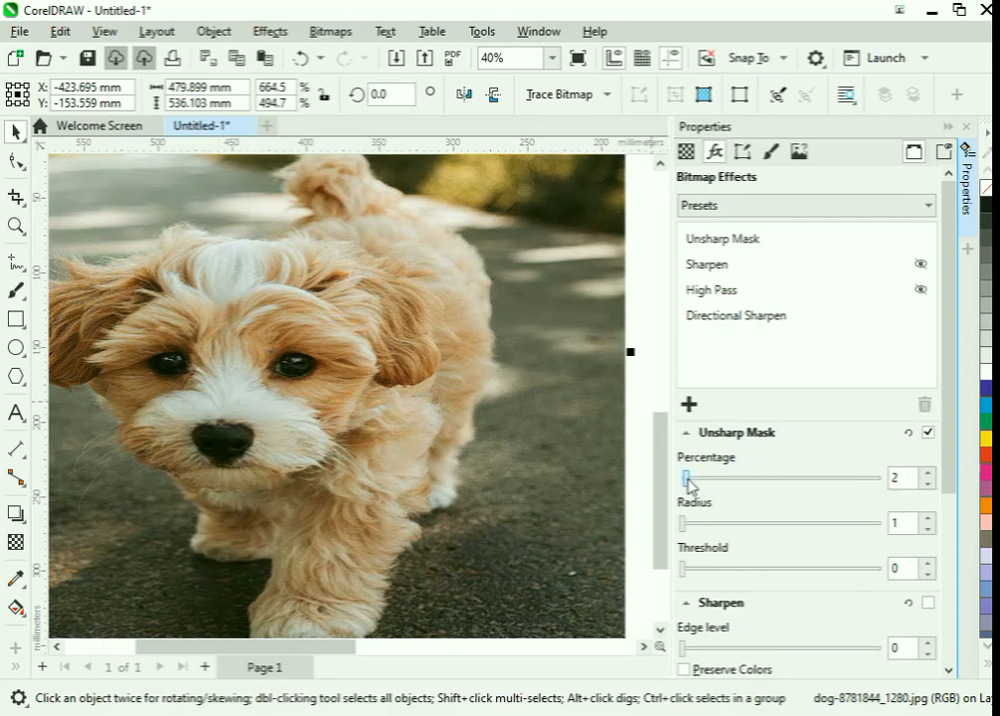
pyautogui.moveTo(683, 524); pyautogui.dragTo(890, 524)
pyautogui.moveTo(683, 569); pyautogui.dragTo(807, 575)
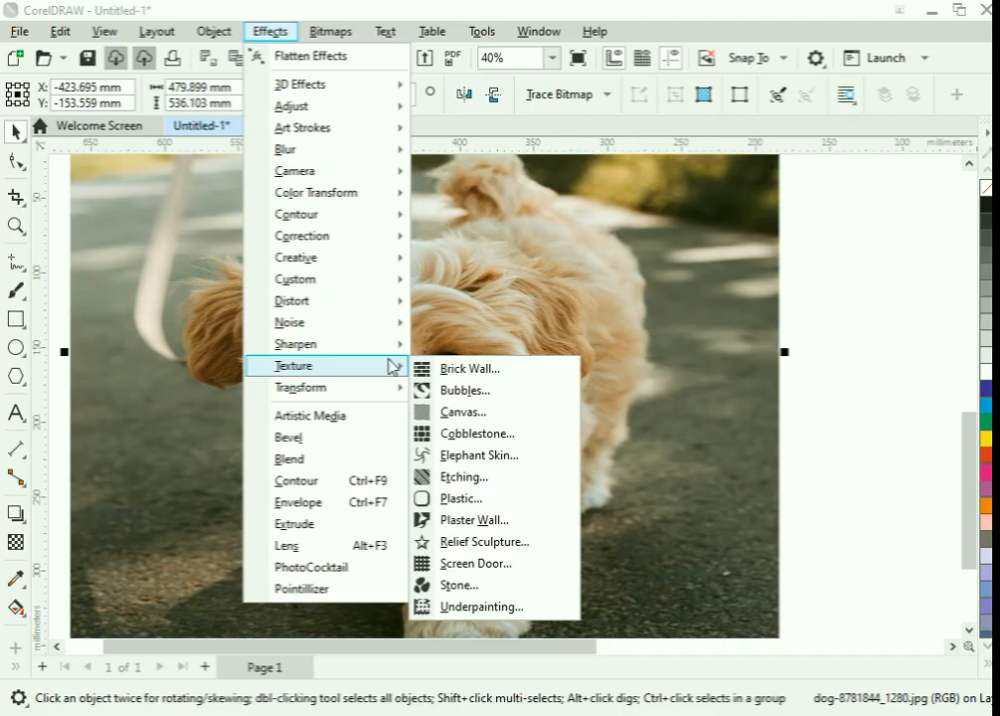
# Step: Apply the Brick Wall texture to the dog photo and reposition the photo so it shows in full
pyautogui.click(467, 368)
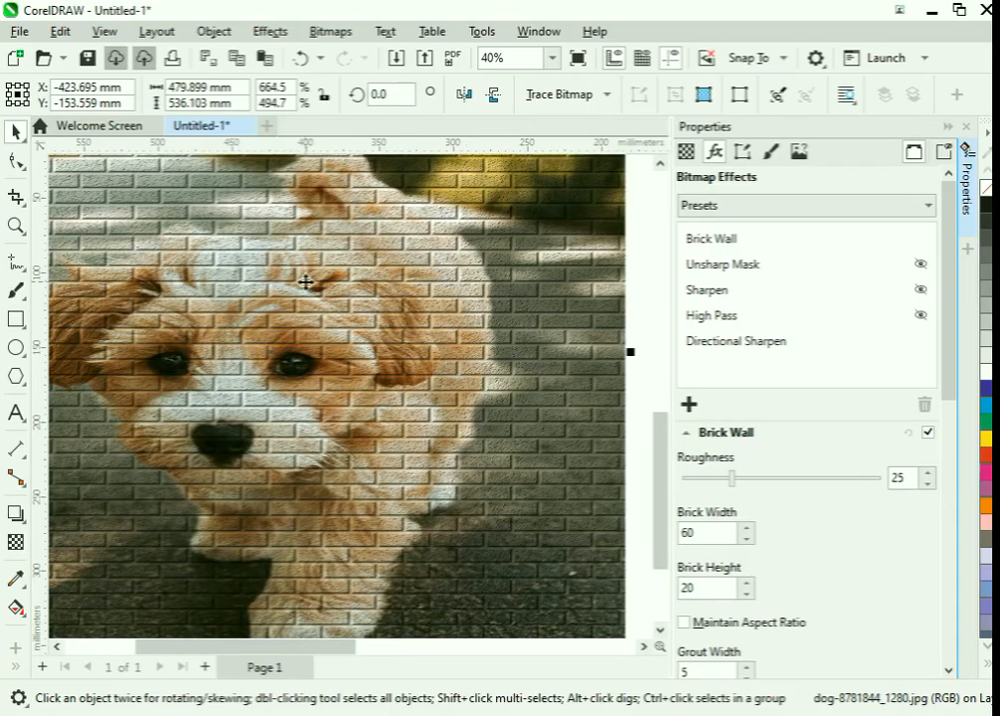
pyautogui.moveTo(271, 292); pyautogui.dragTo(308, 327)
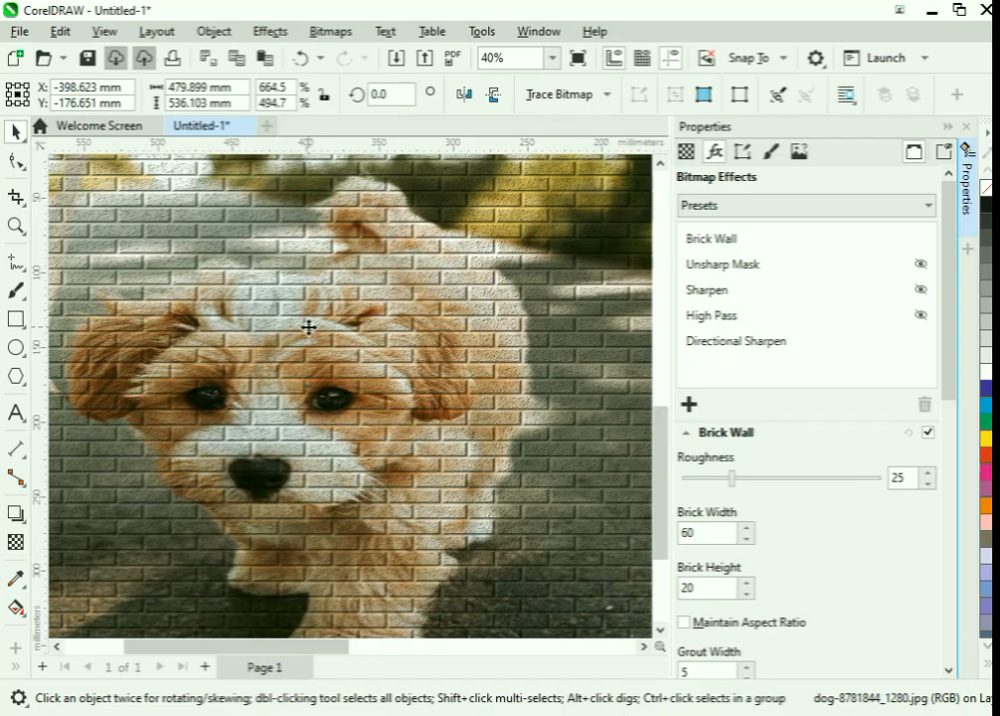
pyautogui.scroll(-2, 308, 327)
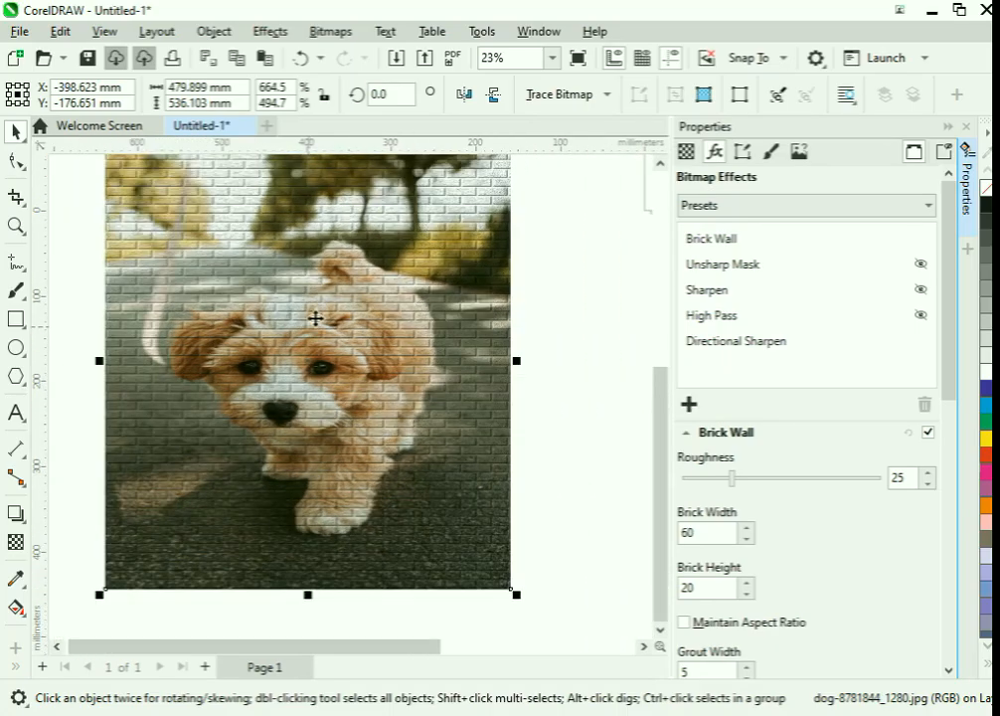
pyautogui.moveTo(330, 294); pyautogui.dragTo(374, 364)
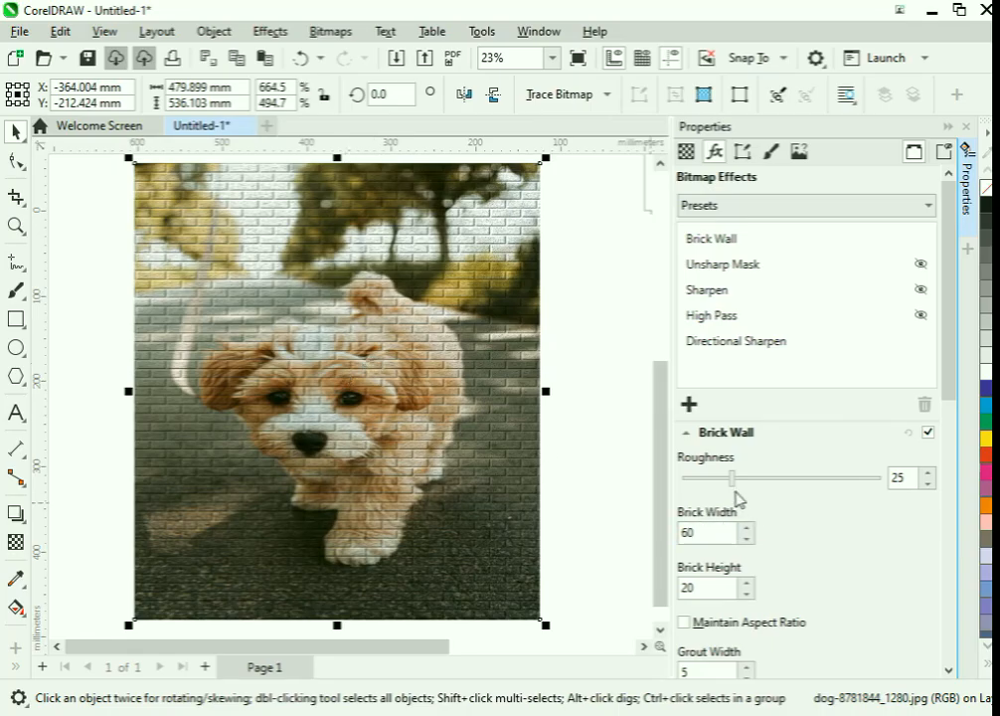
# Step: Set the Brick Wall roughness to 0 and the brick width to 71
pyautogui.moveTo(731, 478); pyautogui.dragTo(671, 477)
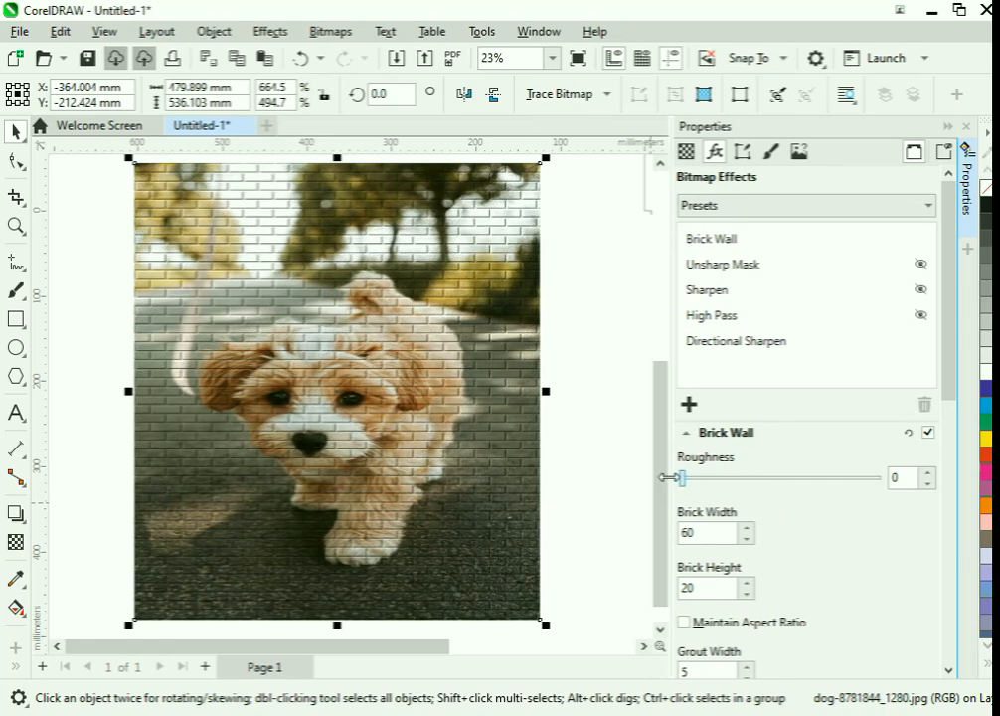
pyautogui.click(747, 528)
pyautogui.click(747, 528)
pyautogui.click(748, 529)
pyautogui.click(748, 529)
pyautogui.click(748, 529)
pyautogui.click(747, 529)
pyautogui.click(748, 528)
pyautogui.click(747, 528)
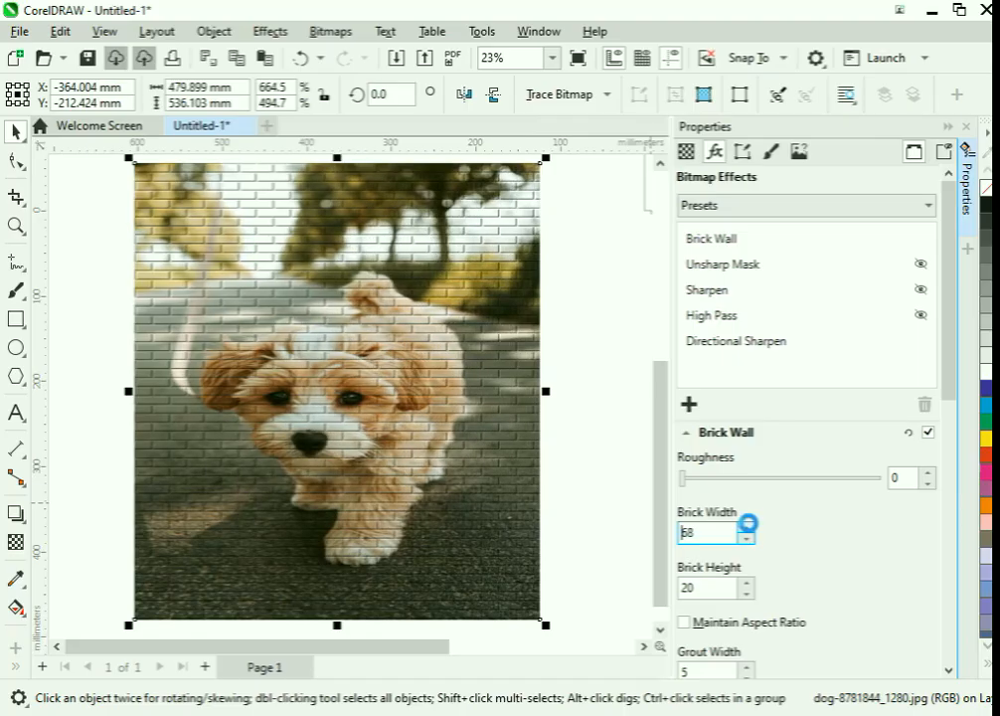
pyautogui.click(747, 529)
pyautogui.click(748, 529)
pyautogui.click(748, 529)
# Step: Set the Brick Wall brick height to 28 and inspect the pattern on the photo
pyautogui.click(748, 584)
pyautogui.click(747, 584)
pyautogui.click(748, 583)
pyautogui.click(747, 584)
pyautogui.click(747, 583)
pyautogui.click(748, 583)
pyautogui.click(747, 583)
pyautogui.click(747, 583)
pyautogui.scroll(3, 391, 410)
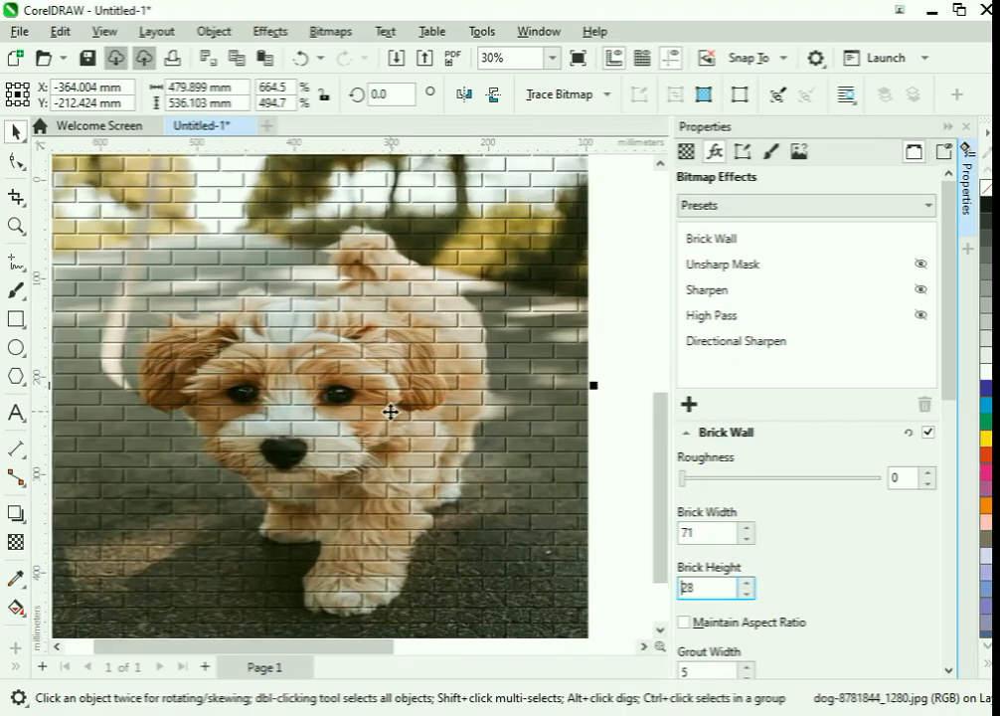
# Step: Set the Brick Wall grout width to 13 and increase the light direction angle slightly
pyautogui.scroll(-3, 390, 410)
pyautogui.scroll(-4, 797, 596)
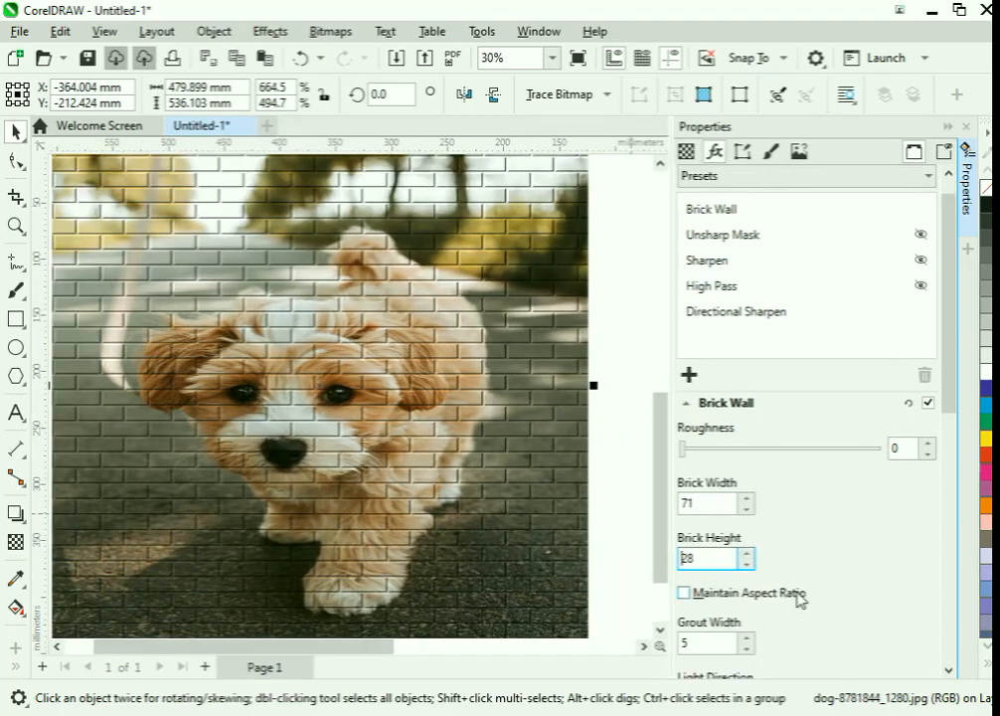
pyautogui.click(747, 490)
pyautogui.click(747, 490)
pyautogui.click(747, 490)
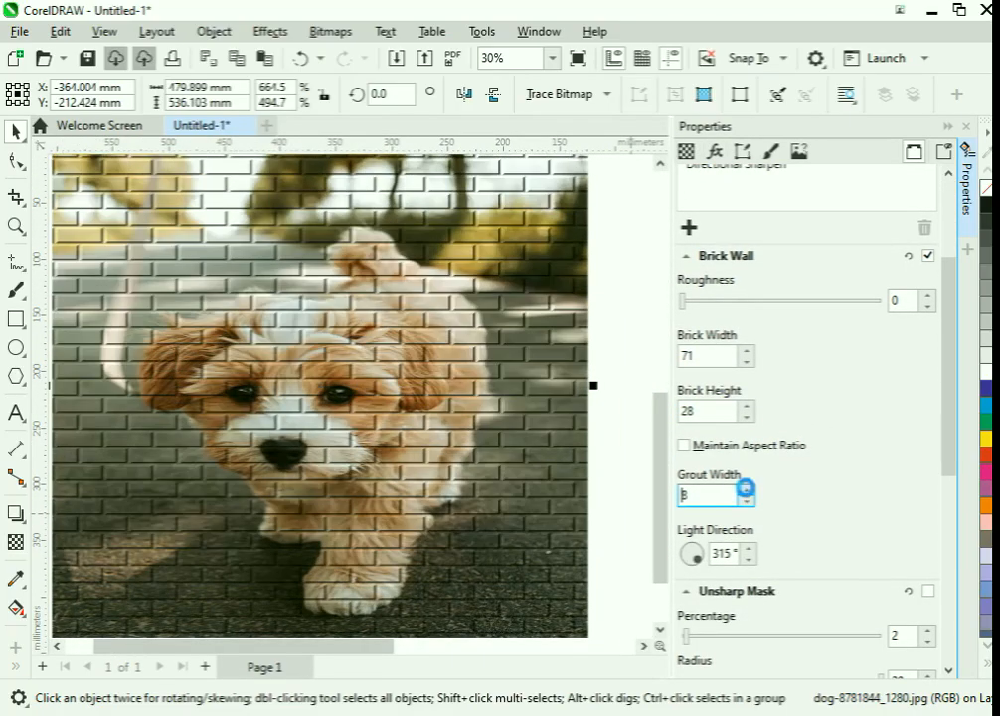
pyautogui.click(747, 490)
pyautogui.click(747, 490)
pyautogui.click(747, 490)
pyautogui.click(748, 490)
pyautogui.click(748, 490)
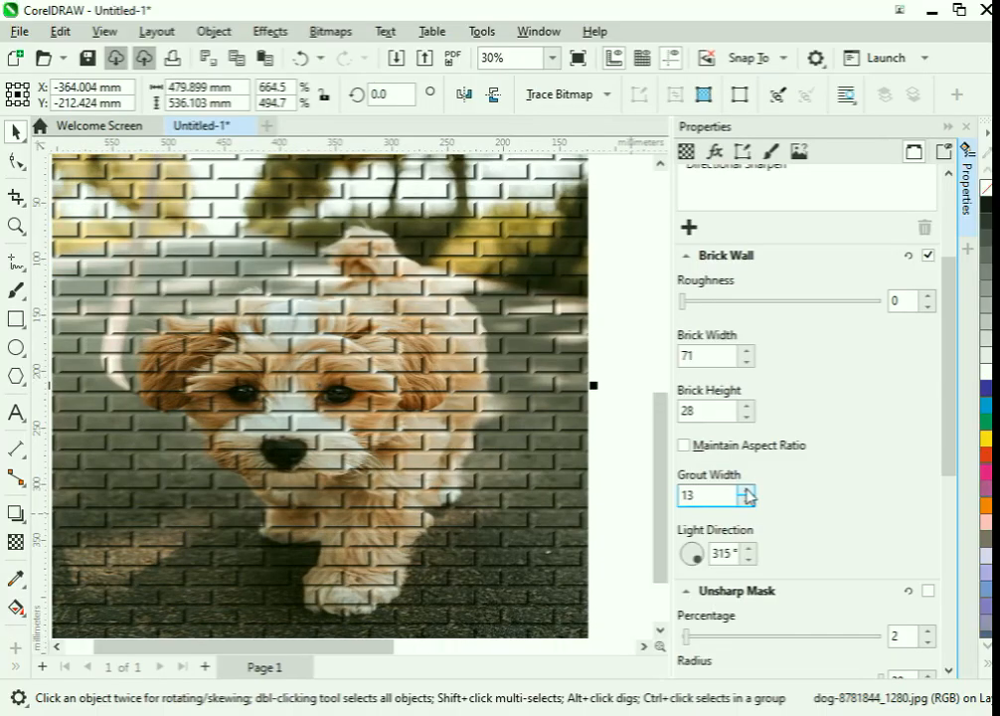
pyautogui.click(747, 548)
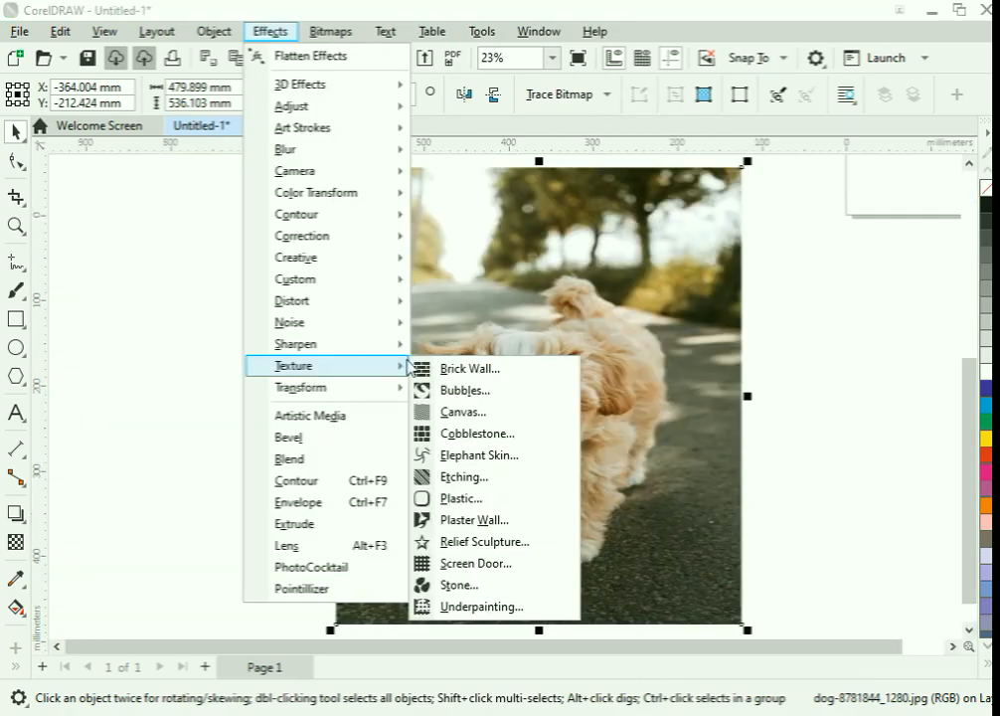
# Step: Apply the Bubbles texture to the dog photo, reposition the photo, and reduce the bubble diameter
pyautogui.click(465, 390)
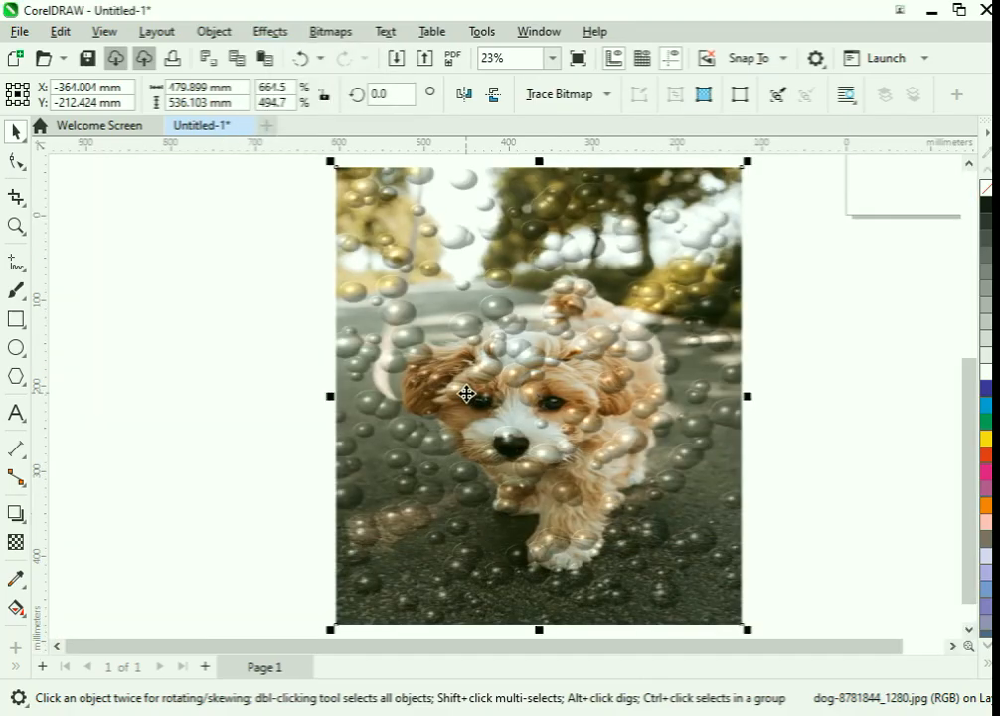
pyautogui.moveTo(539, 371); pyautogui.dragTo(420, 374)
pyautogui.moveTo(295, 374); pyautogui.dragTo(359, 372)
pyautogui.scroll(4, 349, 374)
pyautogui.scroll(-2, 349, 374)
pyautogui.scroll(-1, 349, 373)
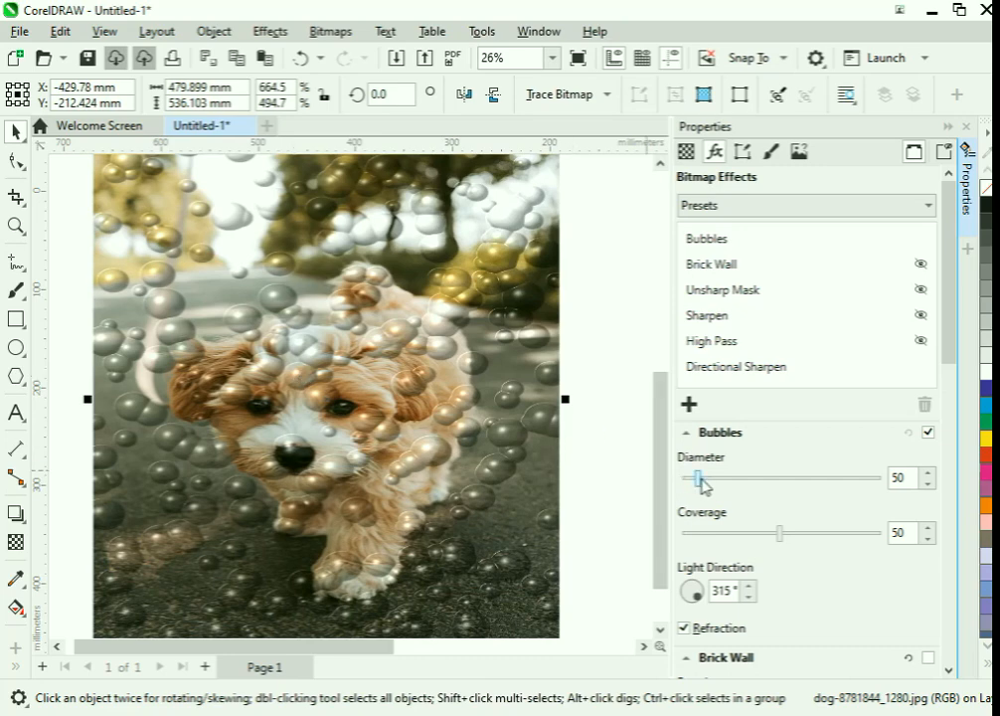
pyautogui.moveTo(698, 479)
pyautogui.mouseDown()
pyautogui.moveTo(742, 481)
pyautogui.moveTo(686, 483)
pyautogui.mouseUp()
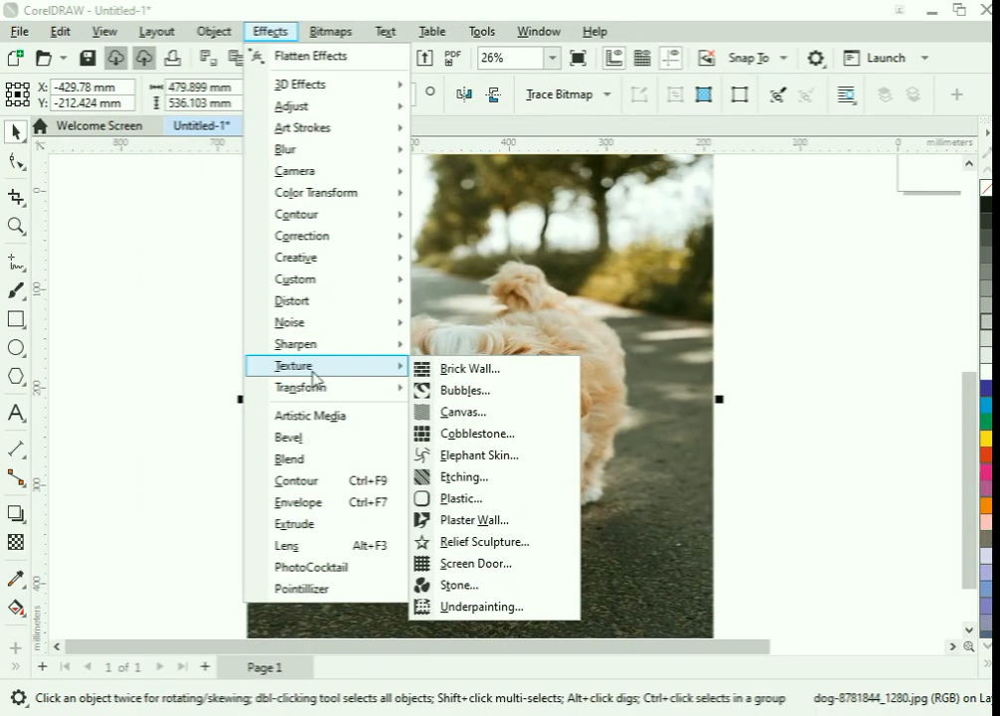
# Step: Apply the Canvas texture to the dog photo with X offset -40, Y offset -59, emboss 157 and transparency 59
pyautogui.click(457, 412)
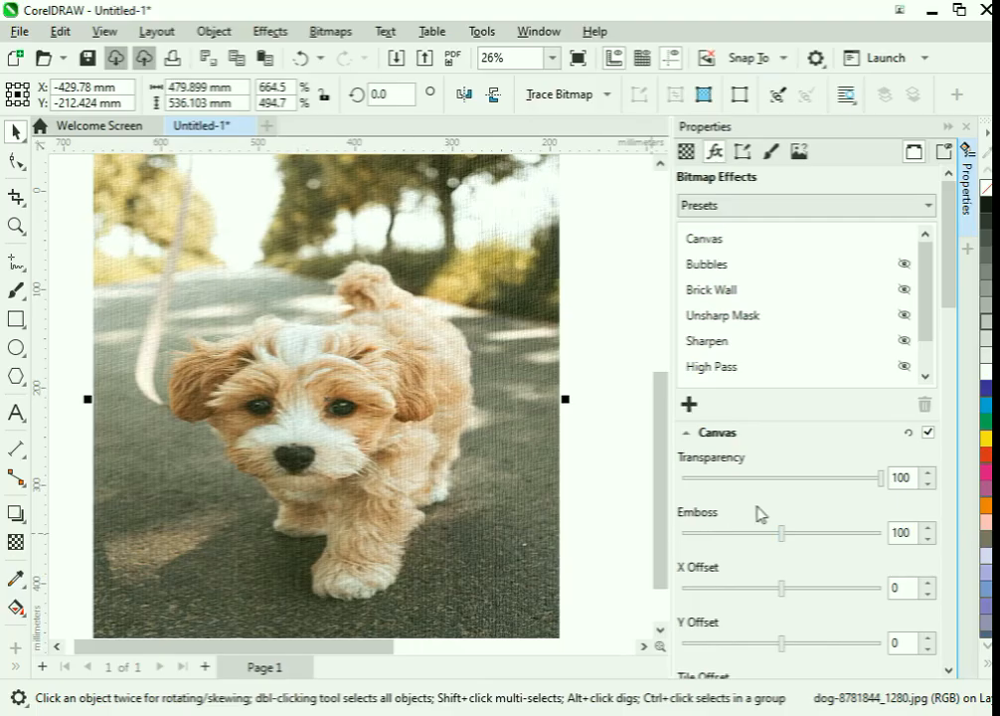
pyautogui.scroll(-2, 777, 601)
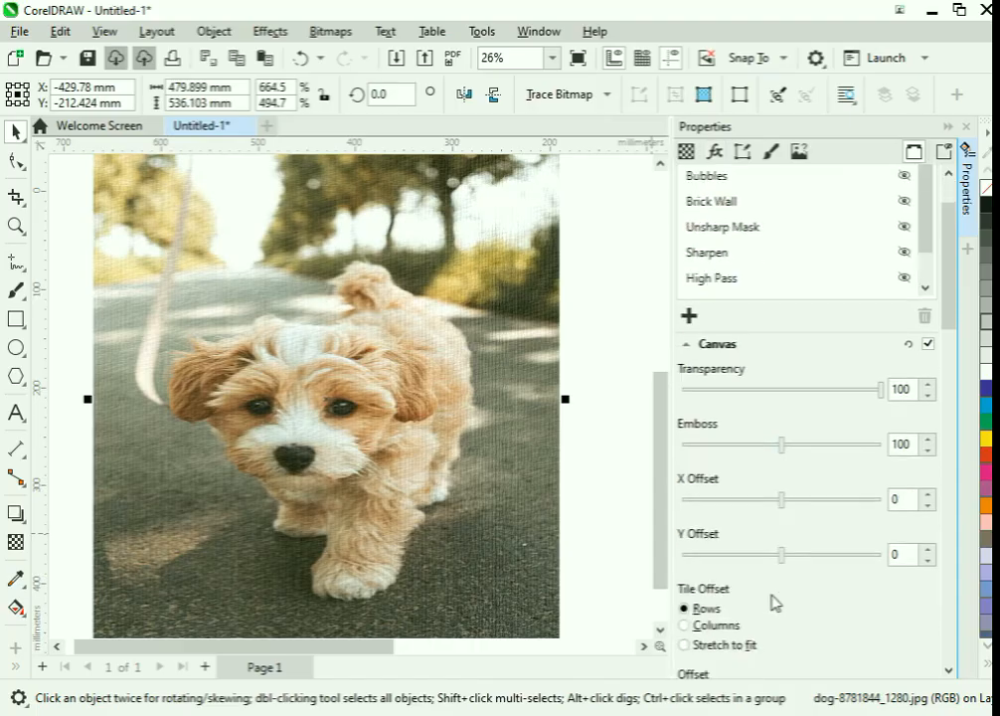
pyautogui.moveTo(783, 504); pyautogui.dragTo(746, 509)
pyautogui.moveTo(782, 556); pyautogui.dragTo(722, 559)
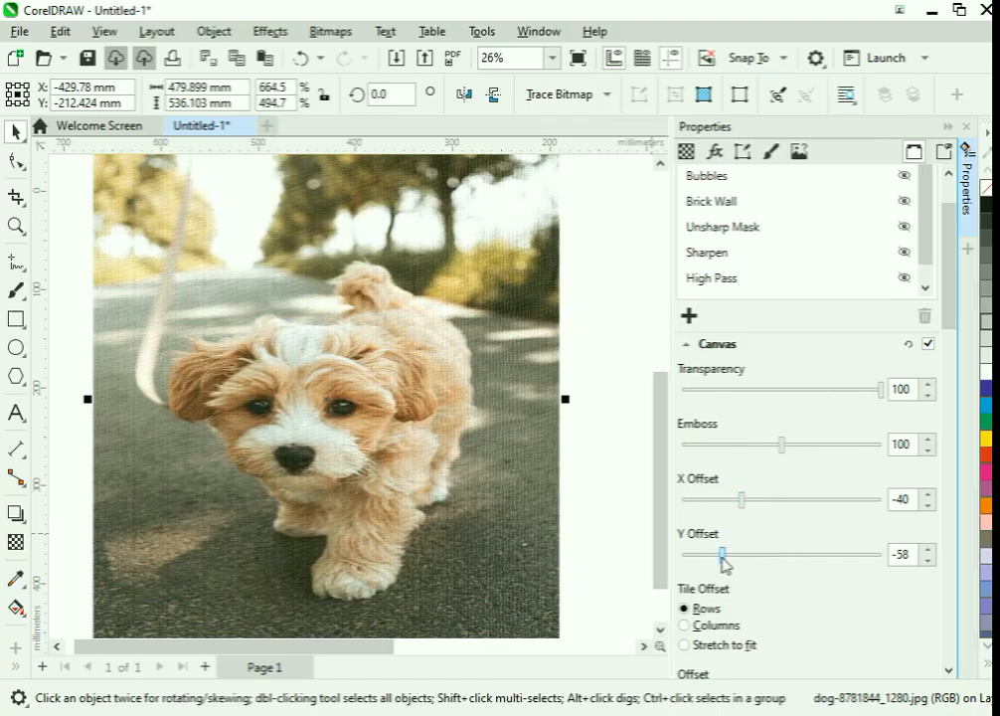
pyautogui.moveTo(782, 446); pyautogui.dragTo(841, 452)
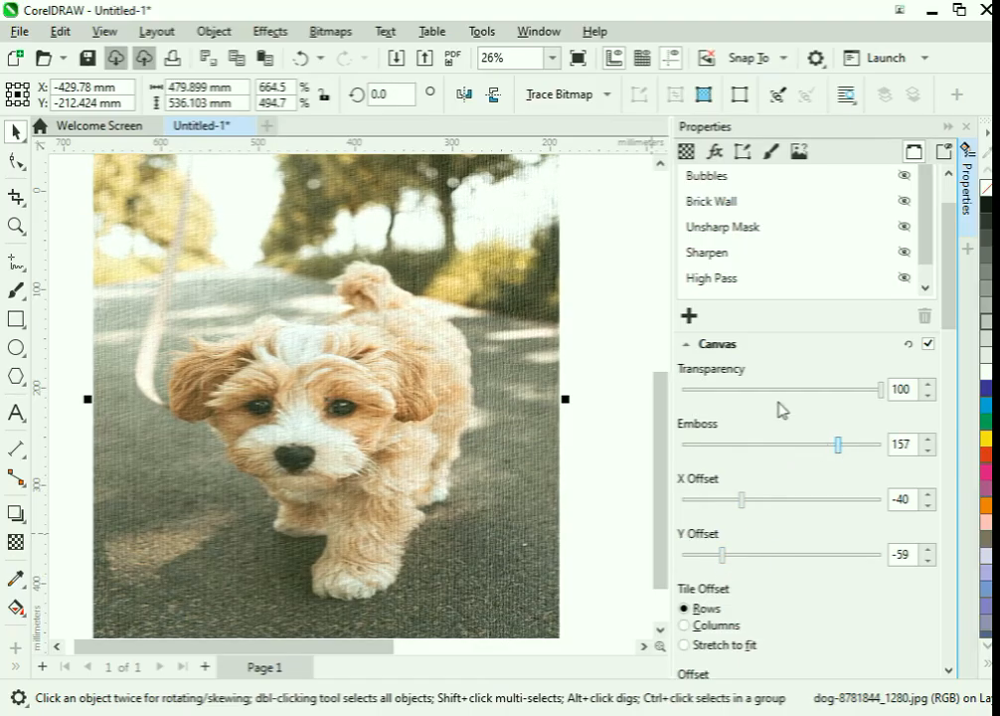
pyautogui.moveTo(882, 394); pyautogui.dragTo(803, 403)
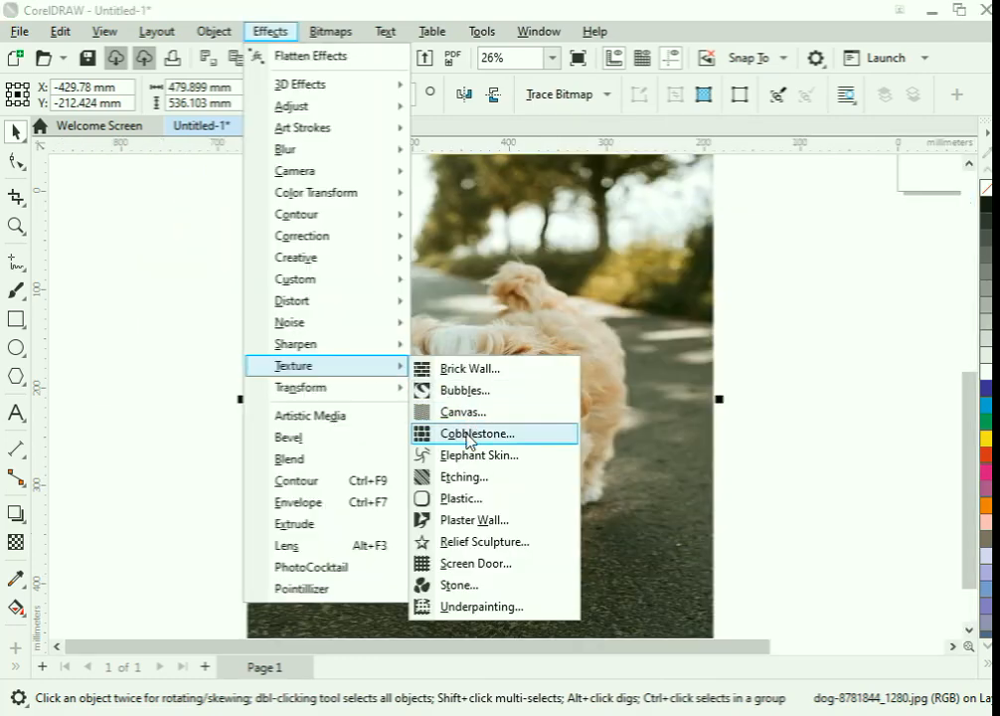
# Step: Apply the Cobblestone texture to the dog photo and inspect the stone pattern up close and at full view
pyautogui.click(469, 434)
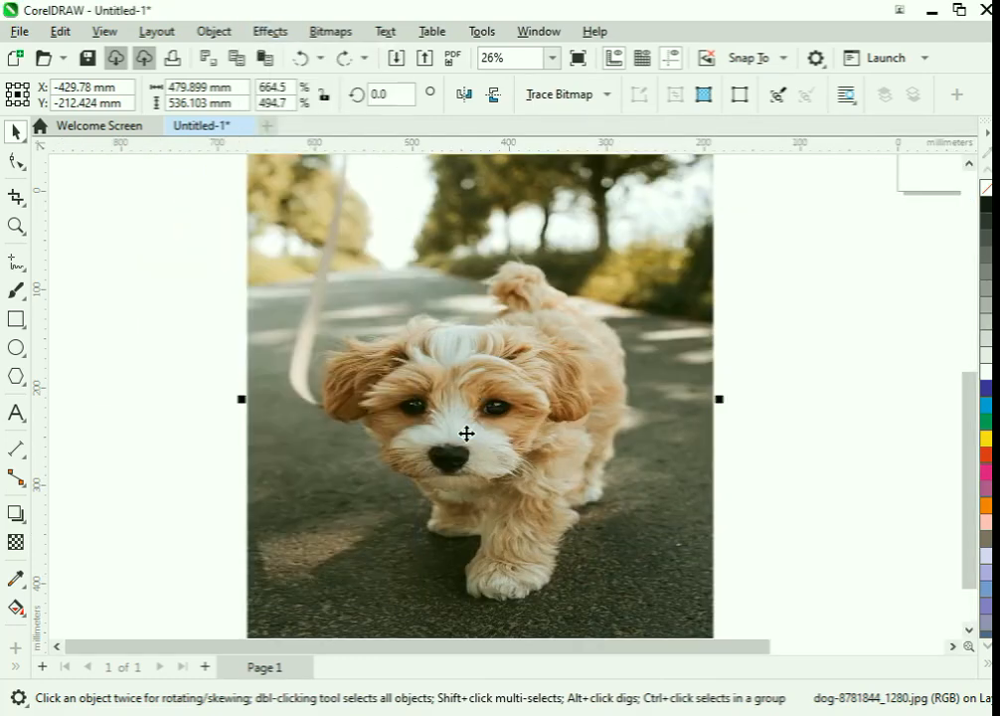
pyautogui.scroll(2, 466, 411)
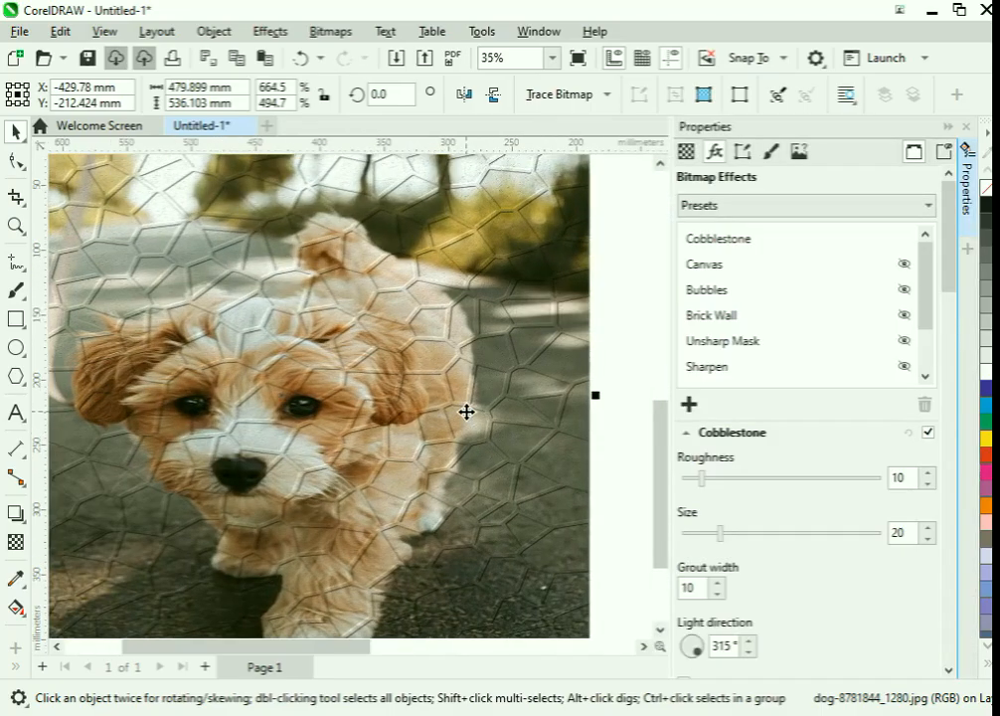
pyautogui.scroll(1, 325, 386)
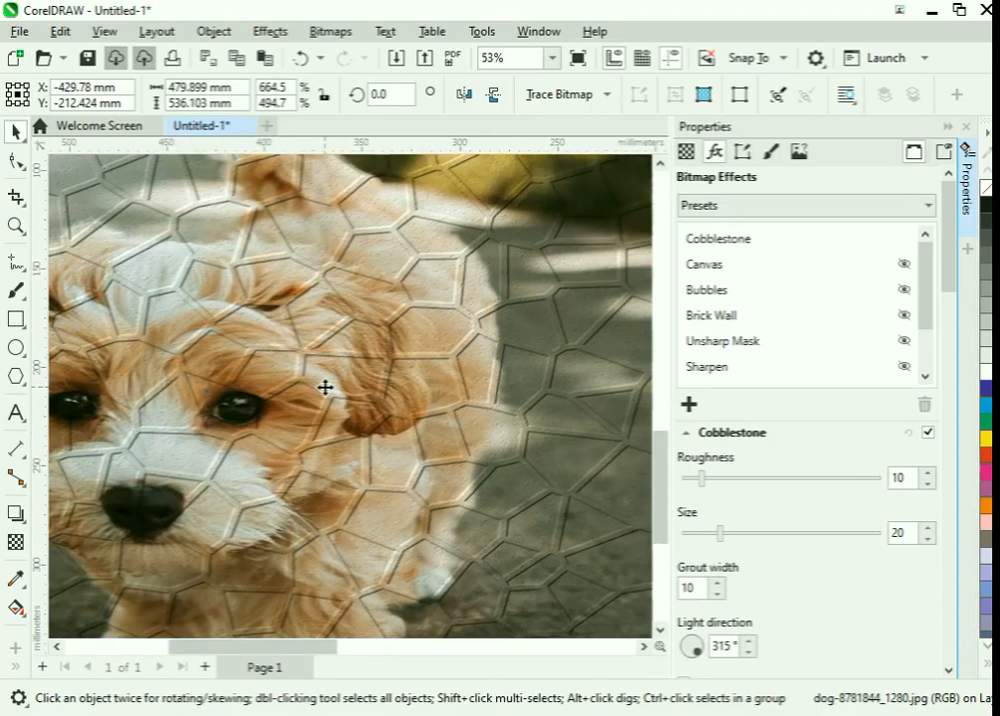
pyautogui.scroll(-2, 288, 367)
pyautogui.scroll(-1, 349, 382)
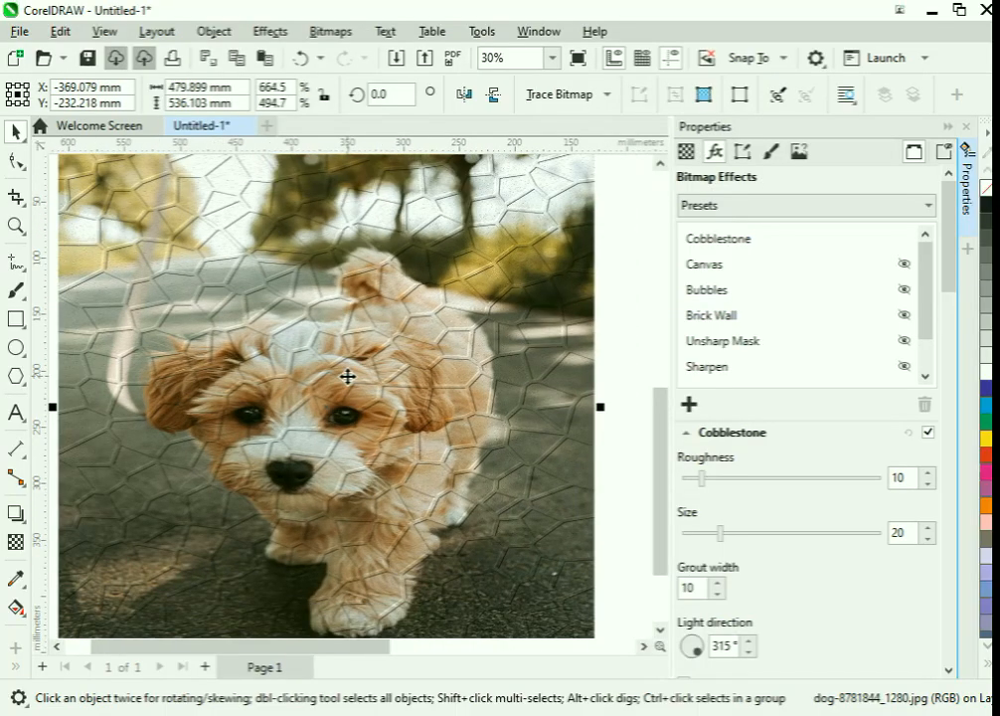
pyautogui.scroll(-2, 347, 377)
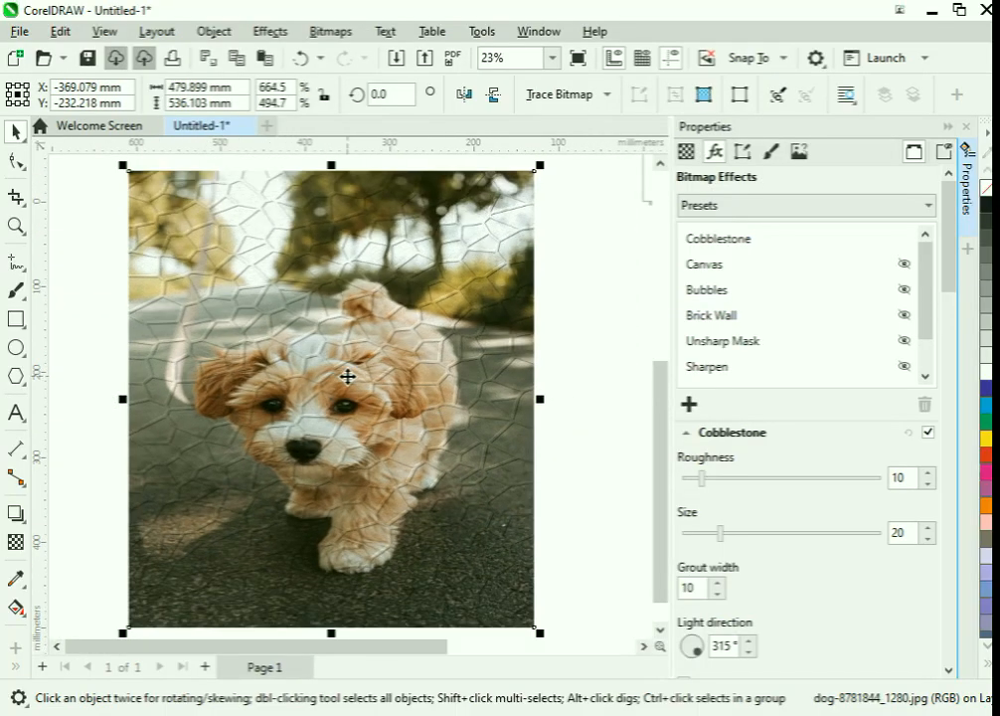
pyautogui.scroll(3, 347, 376)
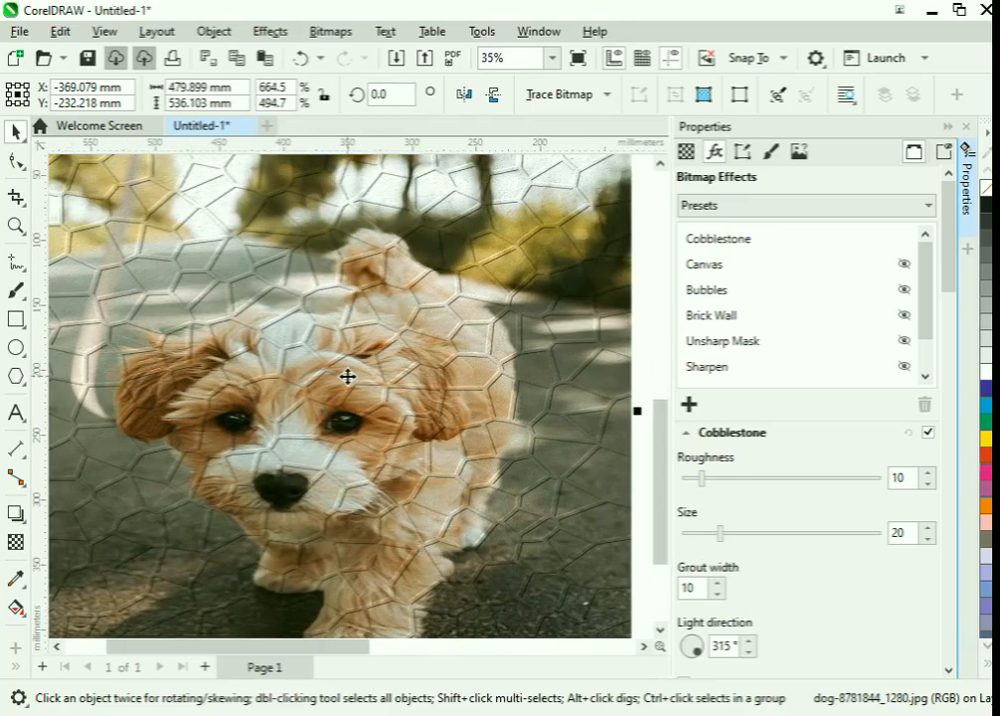
# Step: Try Cobblestone roughness 100 and size 44, and settle on roughness 16 and size 20
pyautogui.moveTo(701, 478); pyautogui.dragTo(899, 481)
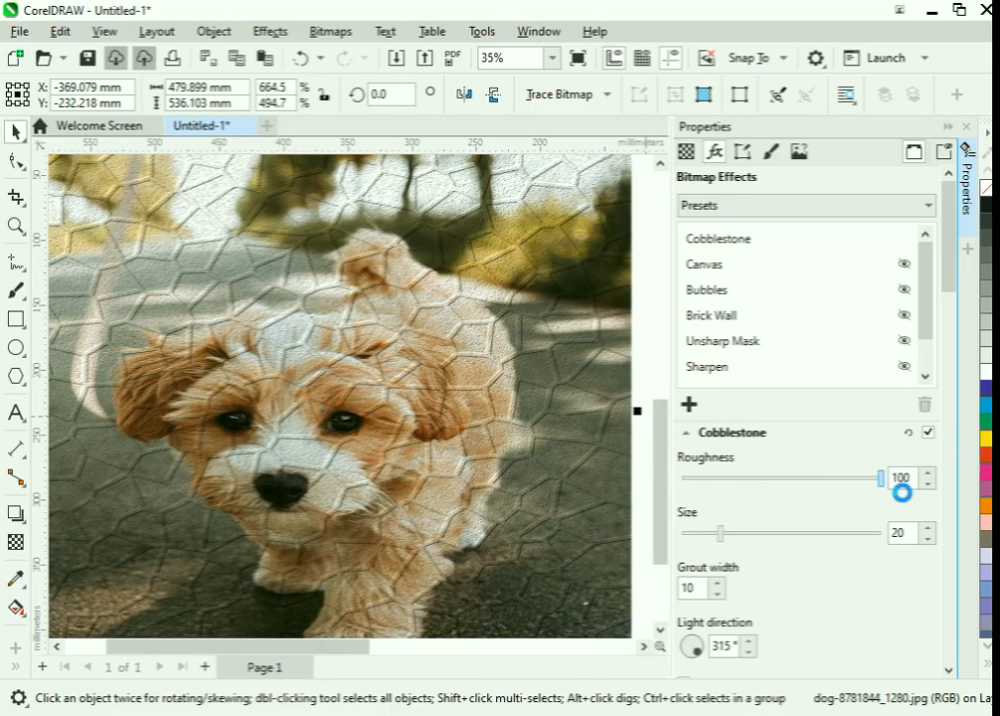
pyautogui.moveTo(723, 542); pyautogui.dragTo(767, 534)
pyautogui.moveTo(887, 480); pyautogui.dragTo(714, 485)
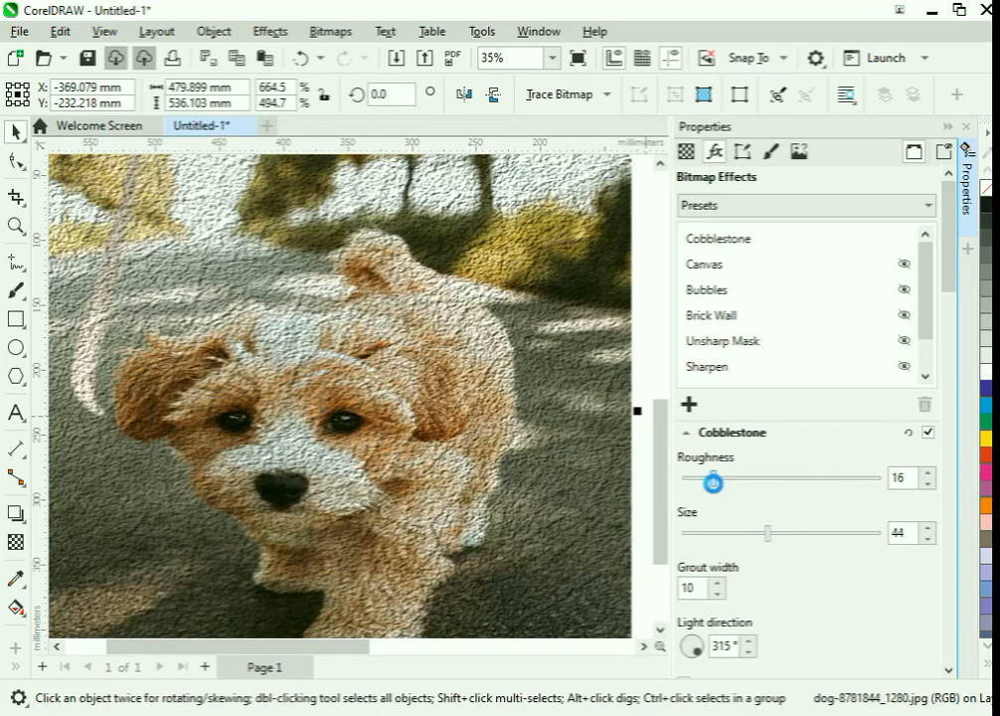
pyautogui.moveTo(770, 537); pyautogui.dragTo(720, 534)
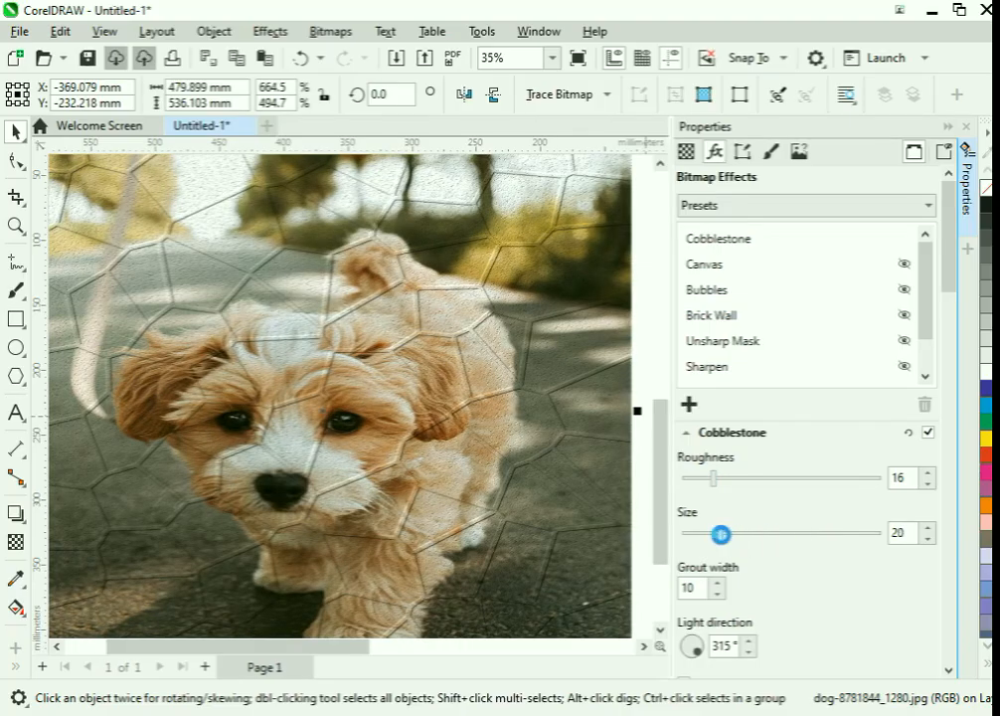
# Step: Set the Cobblestone grout width to 13 and the light direction to 320°
pyautogui.scroll(-3, 721, 477)
pyautogui.click(717, 405)
pyautogui.click(717, 404)
pyautogui.click(718, 404)
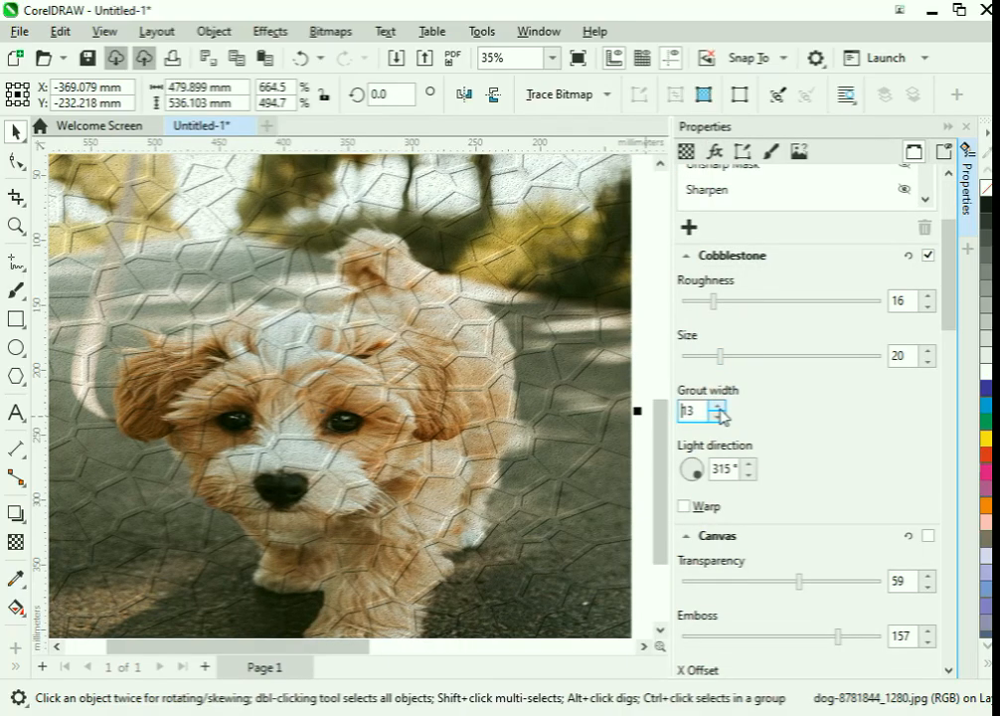
pyautogui.click(752, 465)
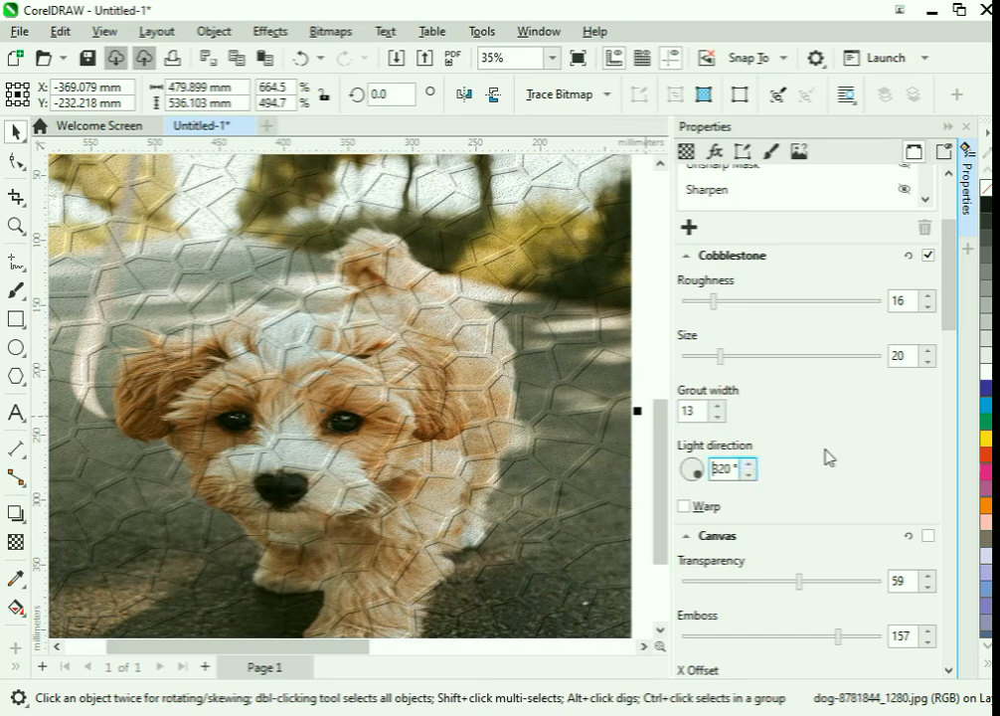
pyautogui.scroll(3, 924, 377)
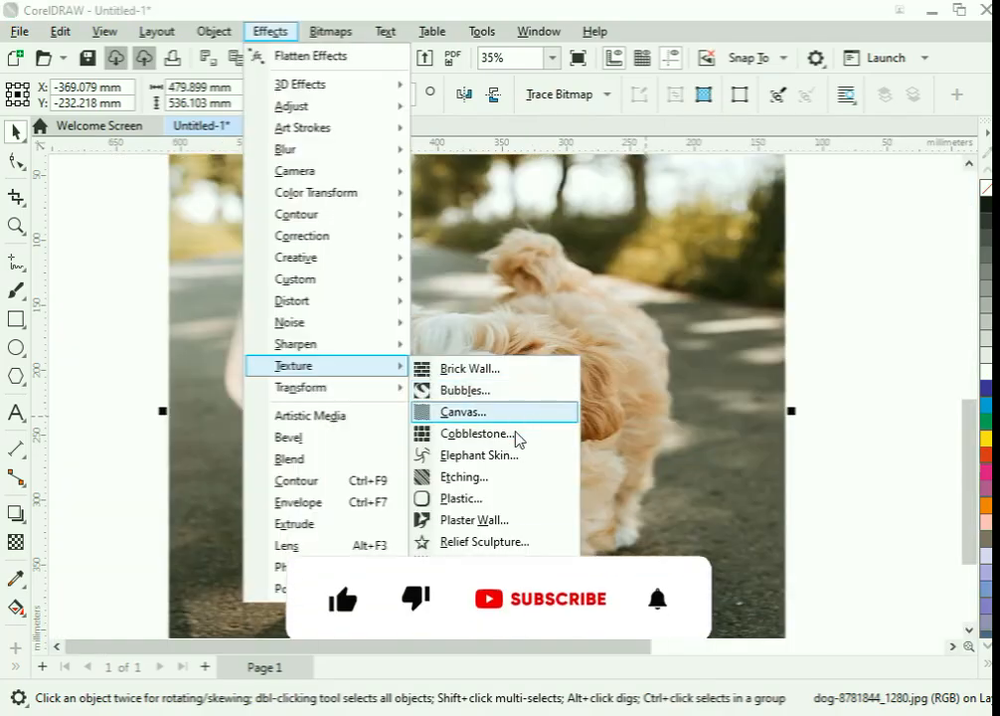
# Step: Apply the Elephant Skin texture to the dog photo and inspect the crease lines up close
pyautogui.click(499, 457)
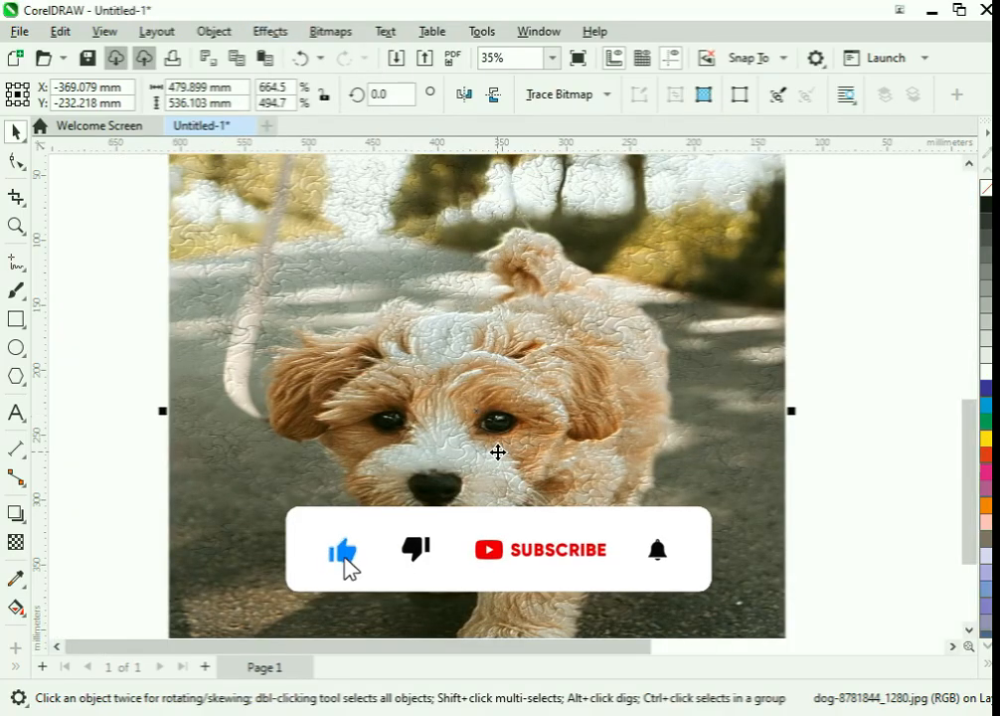
pyautogui.scroll(3, 471, 405)
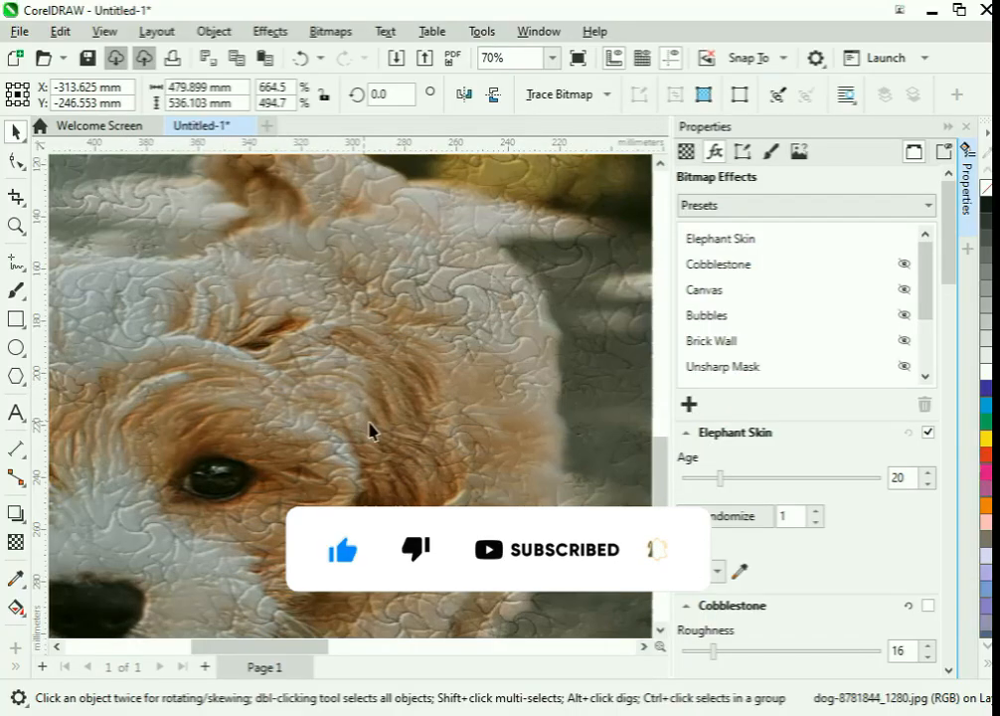
pyautogui.scroll(4, 255, 337)
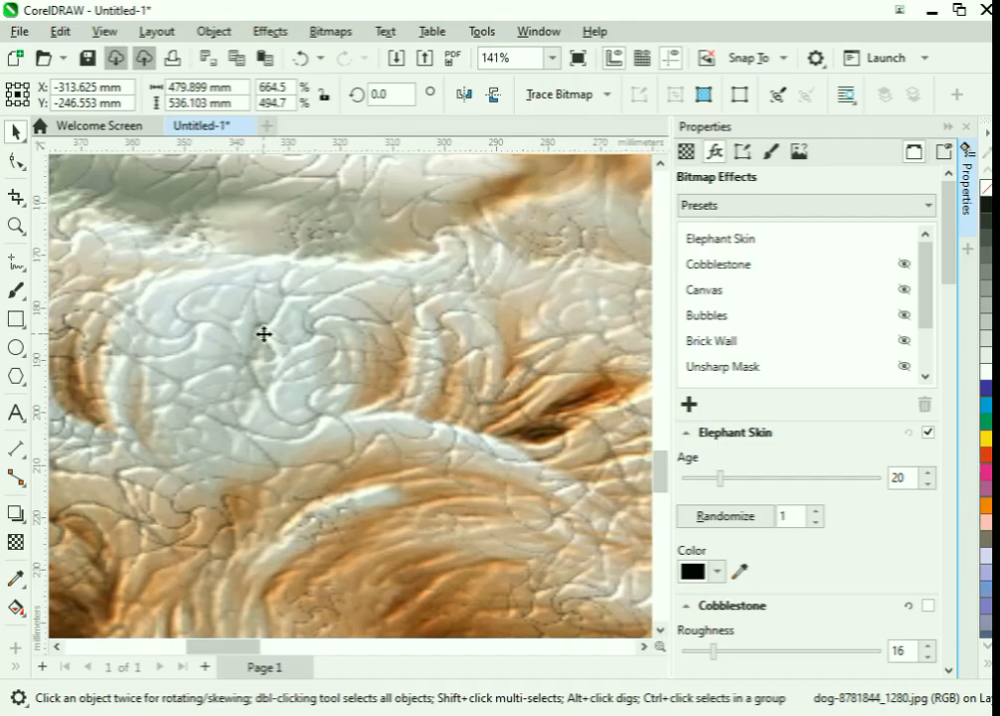
pyautogui.scroll(2, 263, 334)
pyautogui.scroll(-5, 263, 334)
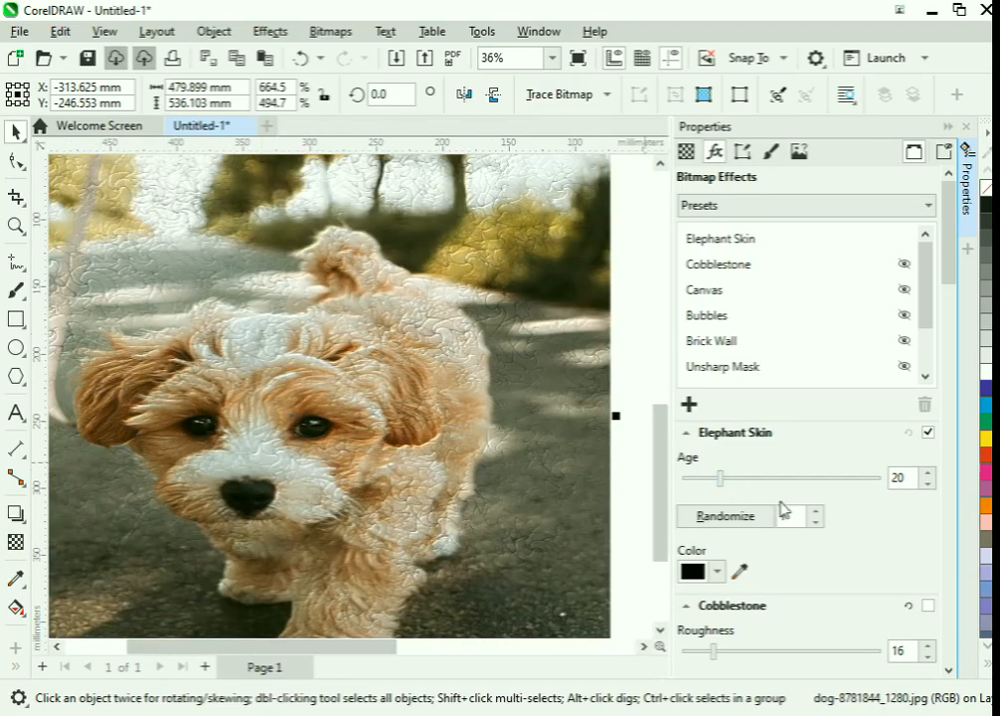
# Step: Set the Elephant Skin age to 17 and change its color to a green shade
pyautogui.moveTo(720, 480)
pyautogui.mouseDown()
pyautogui.moveTo(819, 477)
pyautogui.moveTo(683, 477)
pyautogui.moveTo(713, 477)
pyautogui.mouseUp()
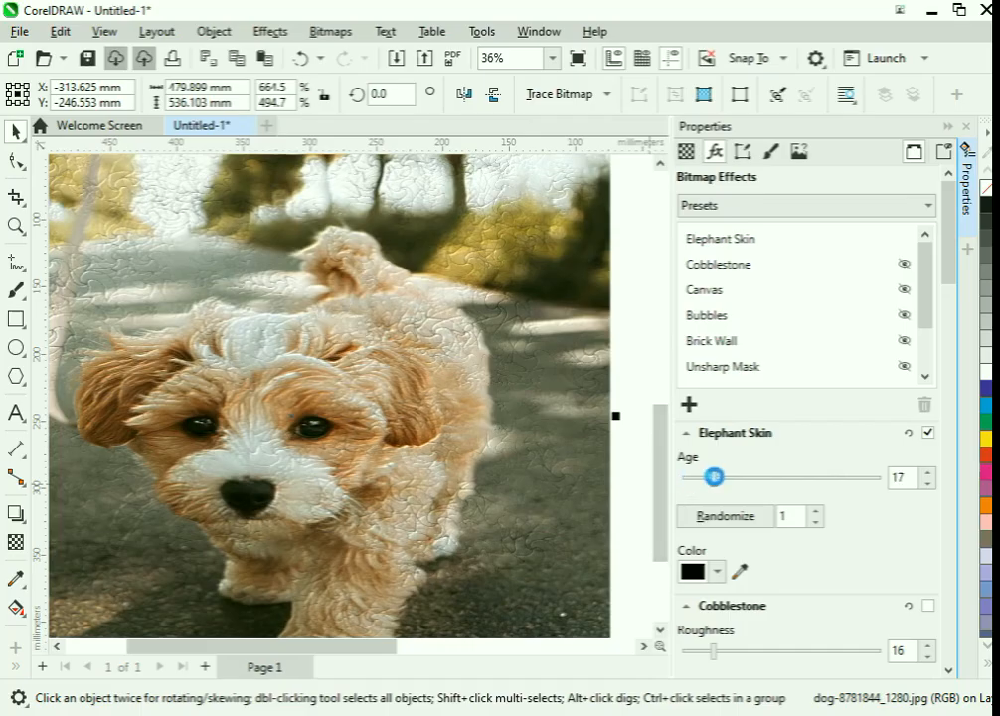
pyautogui.click(717, 571)
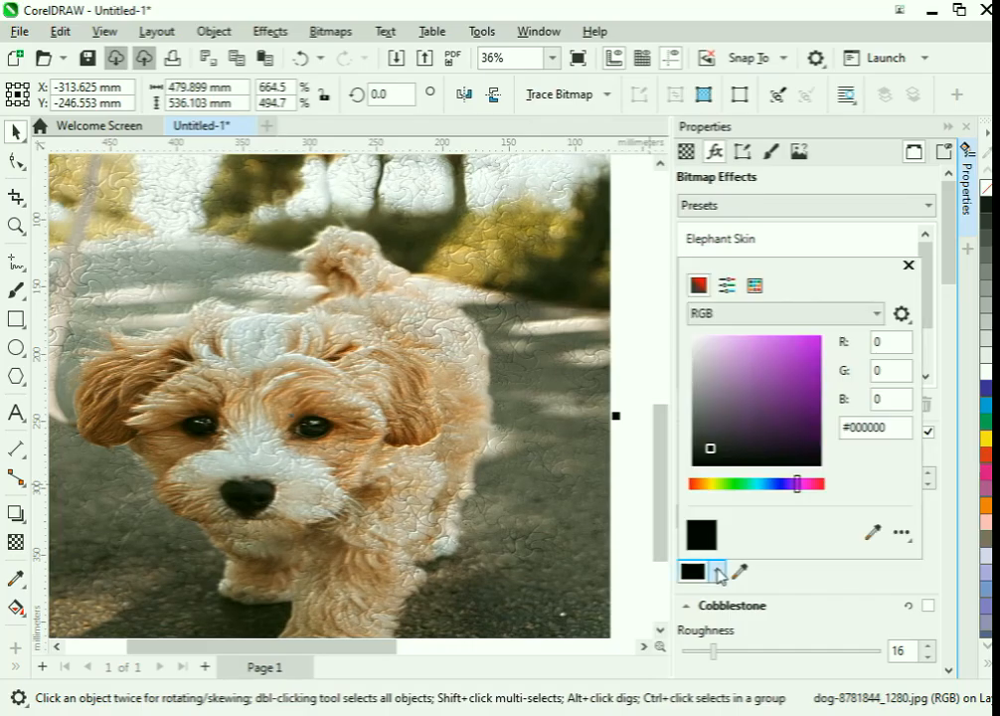
pyautogui.click(742, 485)
pyautogui.click(785, 390)
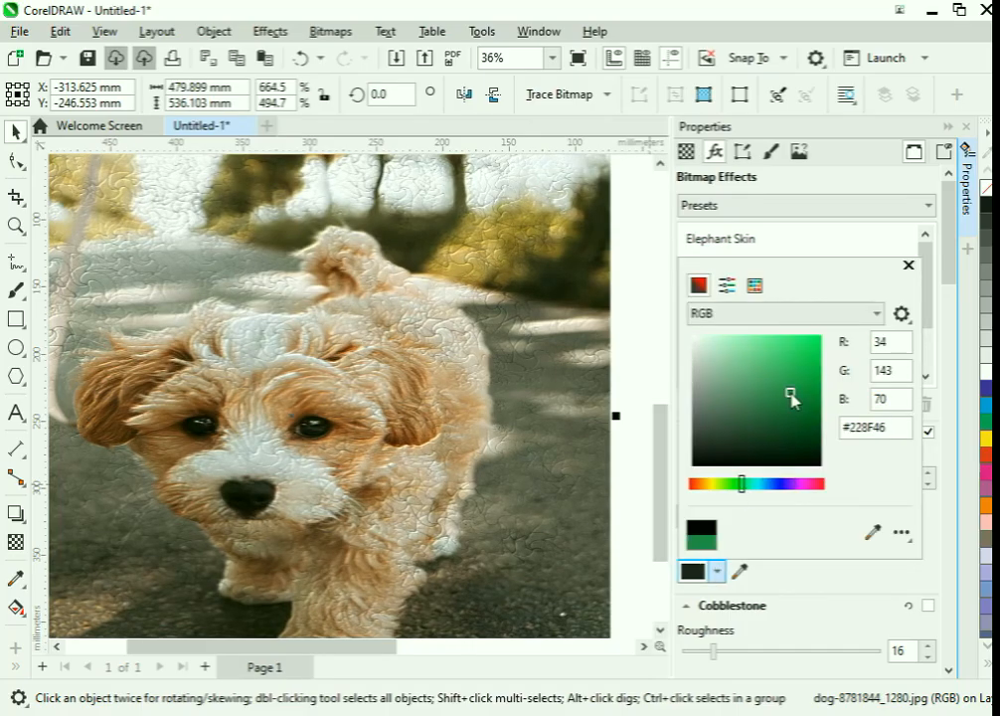
pyautogui.click(798, 371)
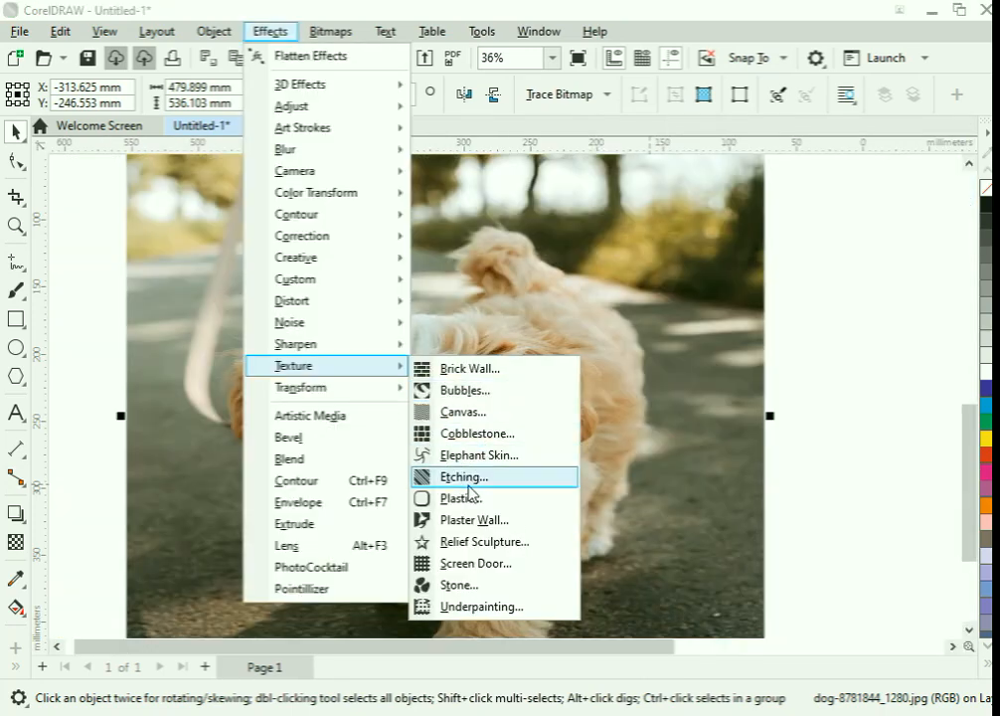
# Step: Apply the Etching texture to the dog photo with detail 100 and depth 13, and reposition the photo
pyautogui.click(471, 481)
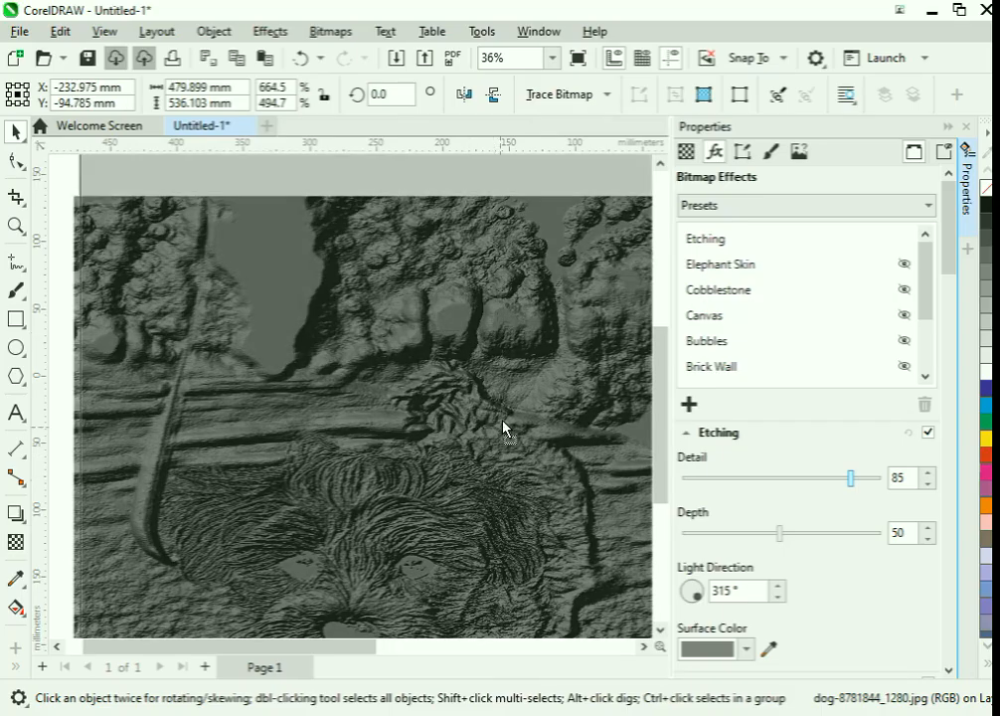
pyautogui.moveTo(502, 427); pyautogui.dragTo(504, 384)
pyautogui.moveTo(503, 545); pyautogui.dragTo(481, 477)
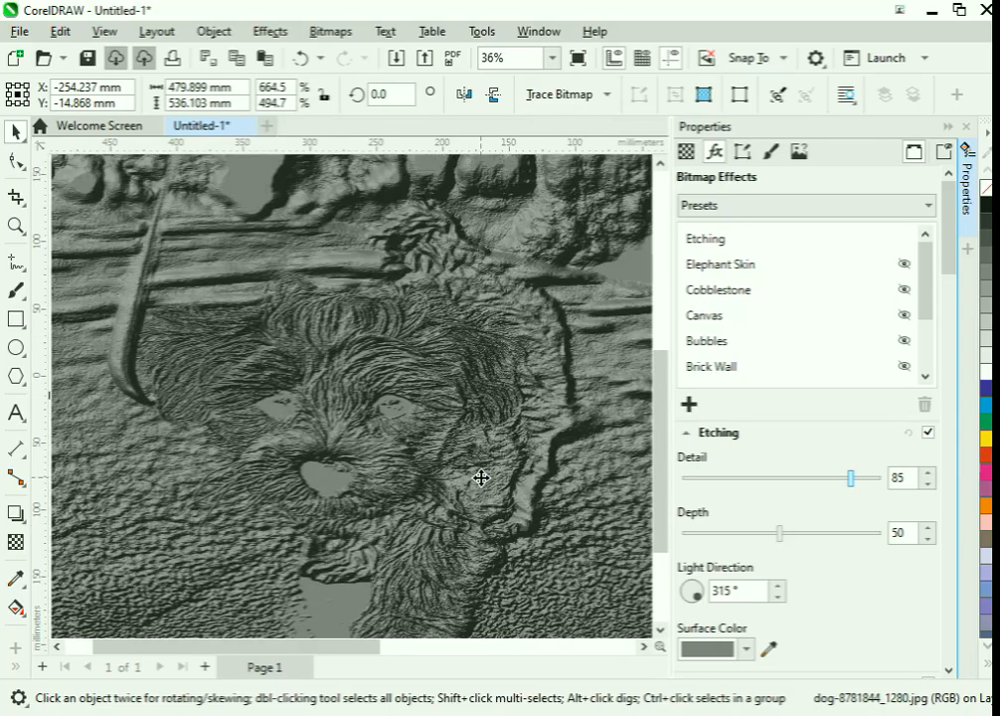
pyautogui.moveTo(851, 479); pyautogui.dragTo(906, 476)
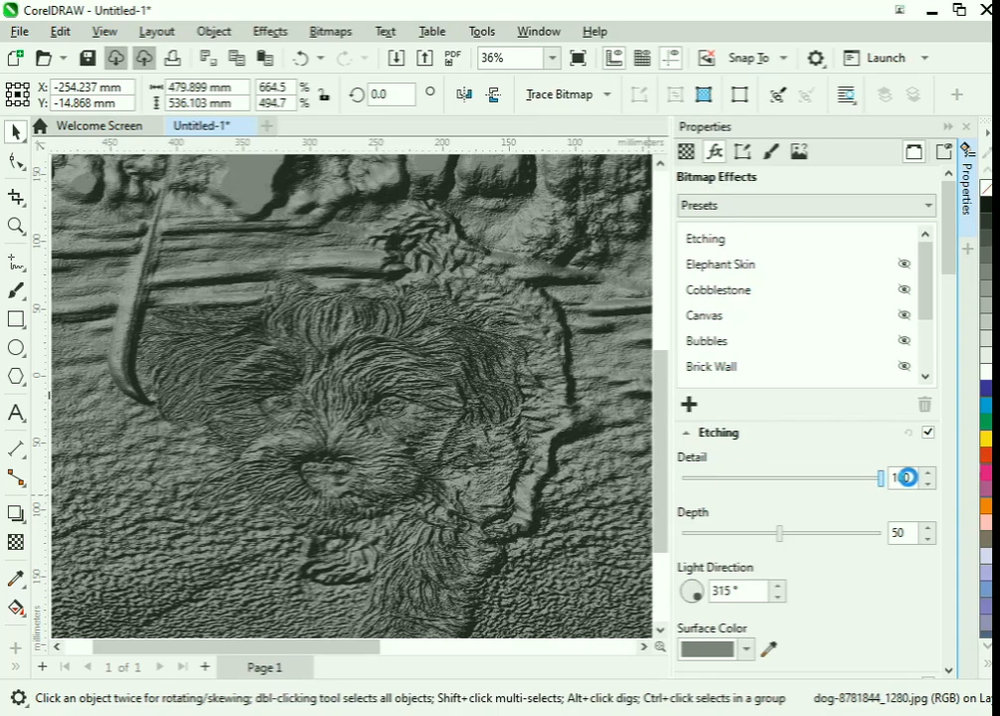
pyautogui.moveTo(774, 538); pyautogui.dragTo(706, 534)
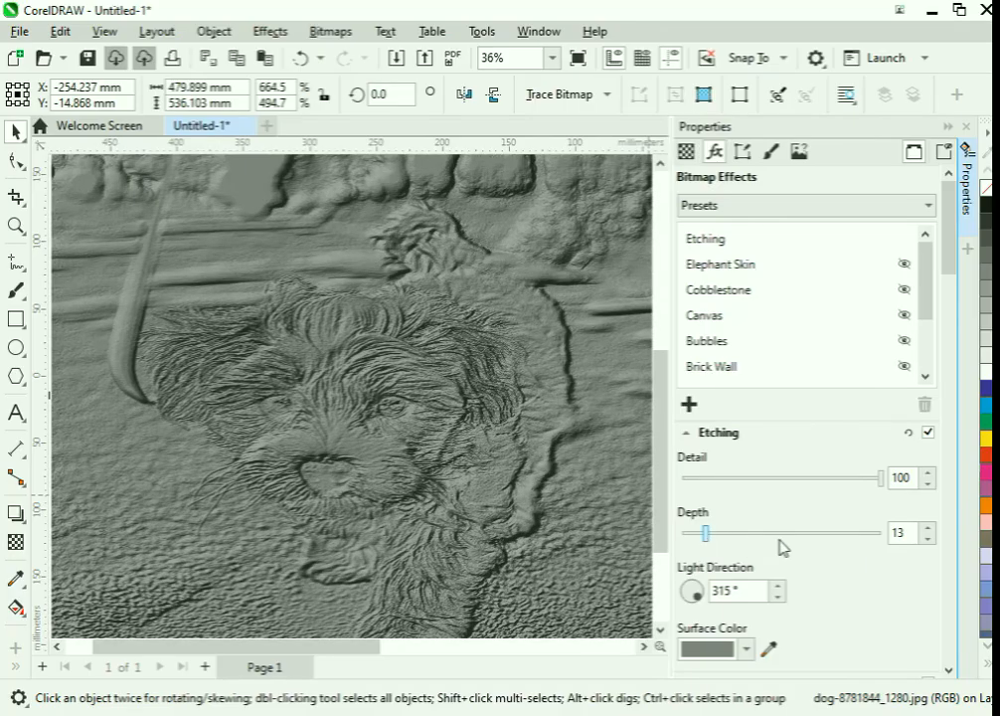
# Step: Recolor the Etching surface, trying green #558753, pale green #D0E8CF and a darker green shade
pyautogui.scroll(-2, 778, 549)
pyautogui.click(745, 560)
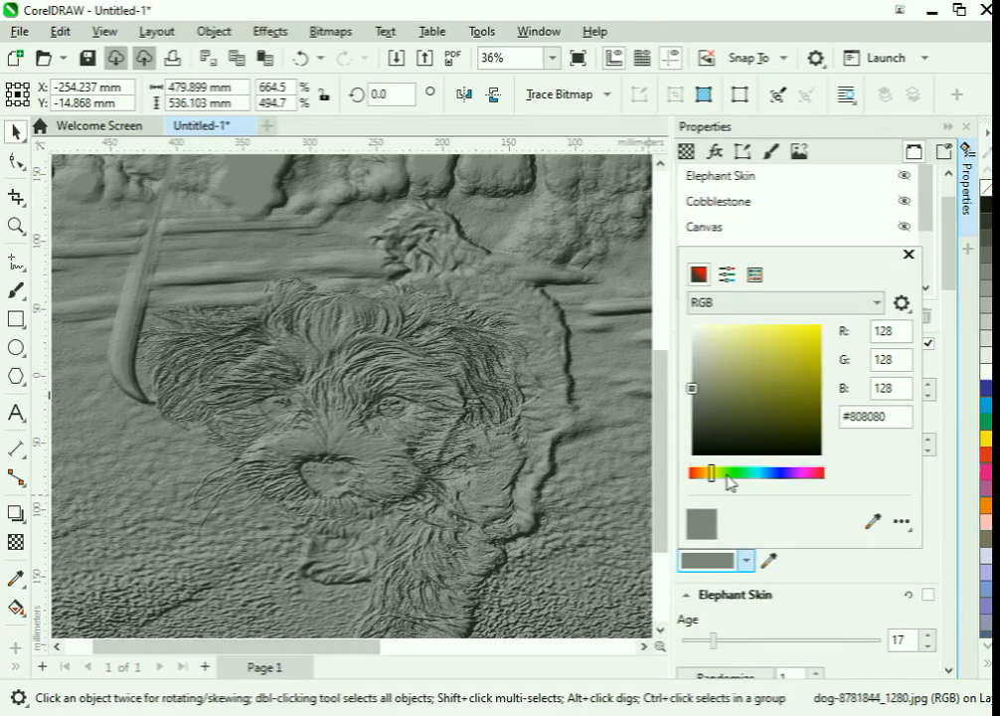
pyautogui.click(732, 474)
pyautogui.click(743, 386)
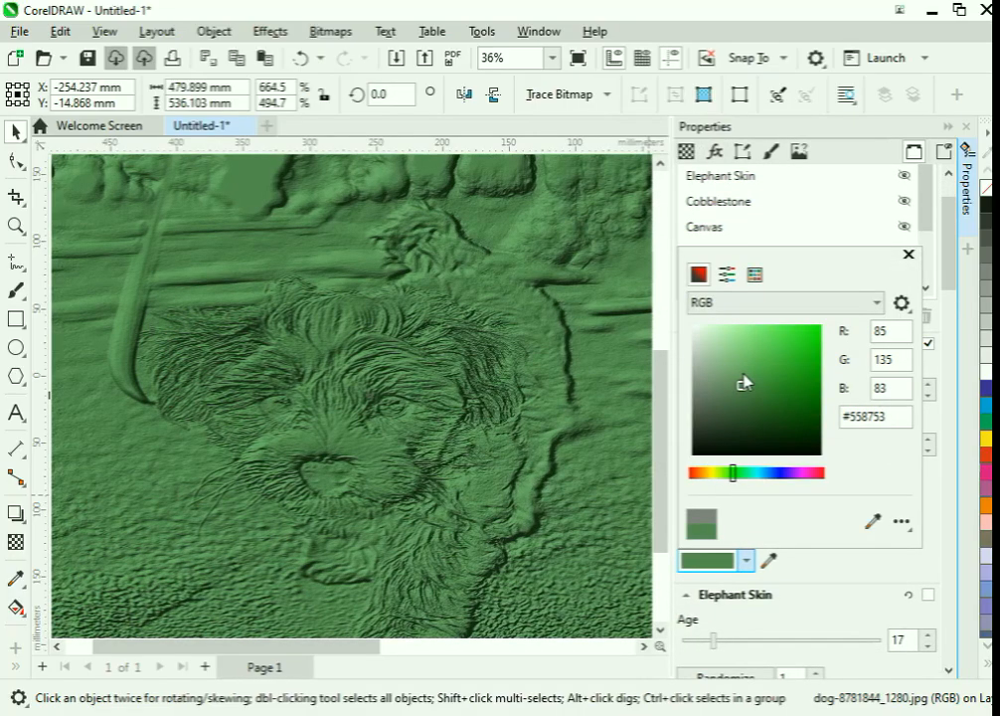
pyautogui.click(706, 336)
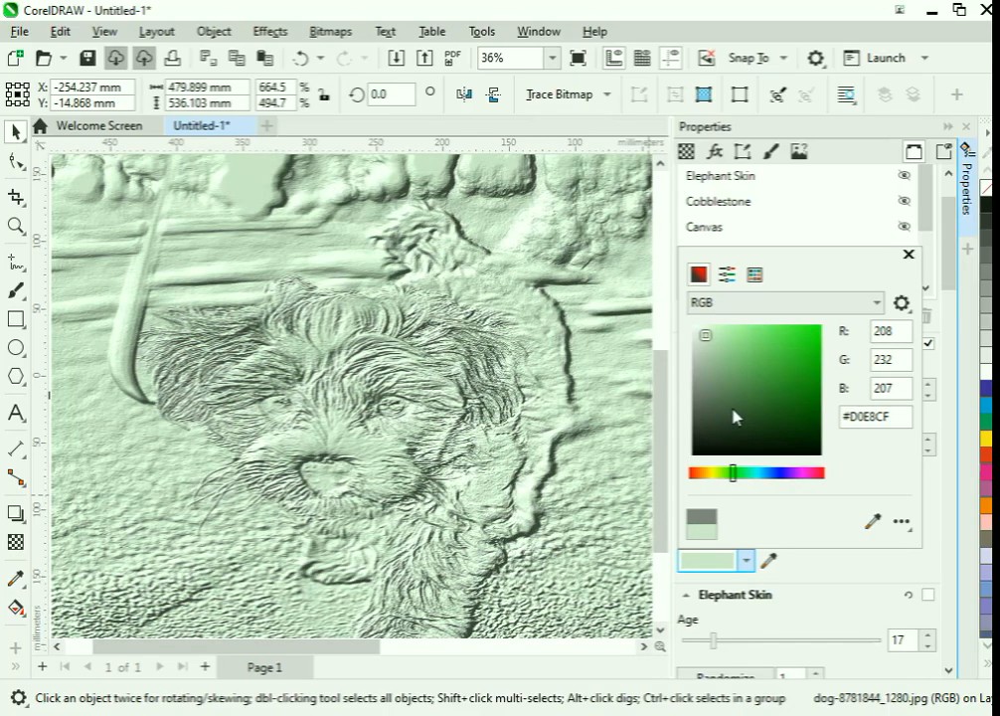
pyautogui.click(743, 417)
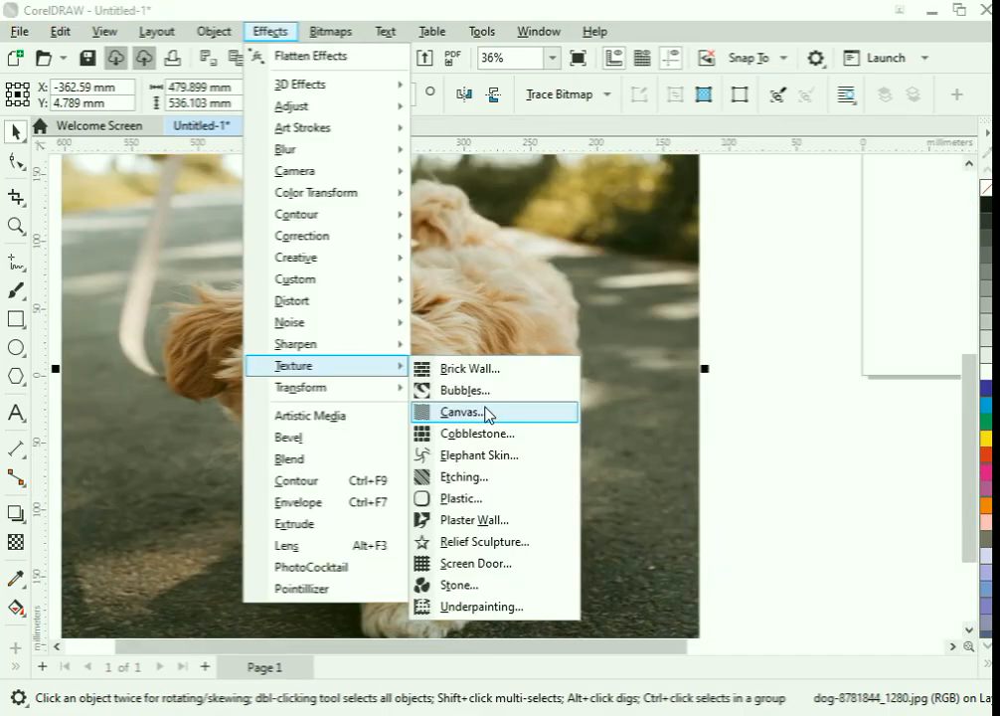
# Step: Apply the Plastic texture to the dog photo and reposition the photo
pyautogui.click(467, 499)
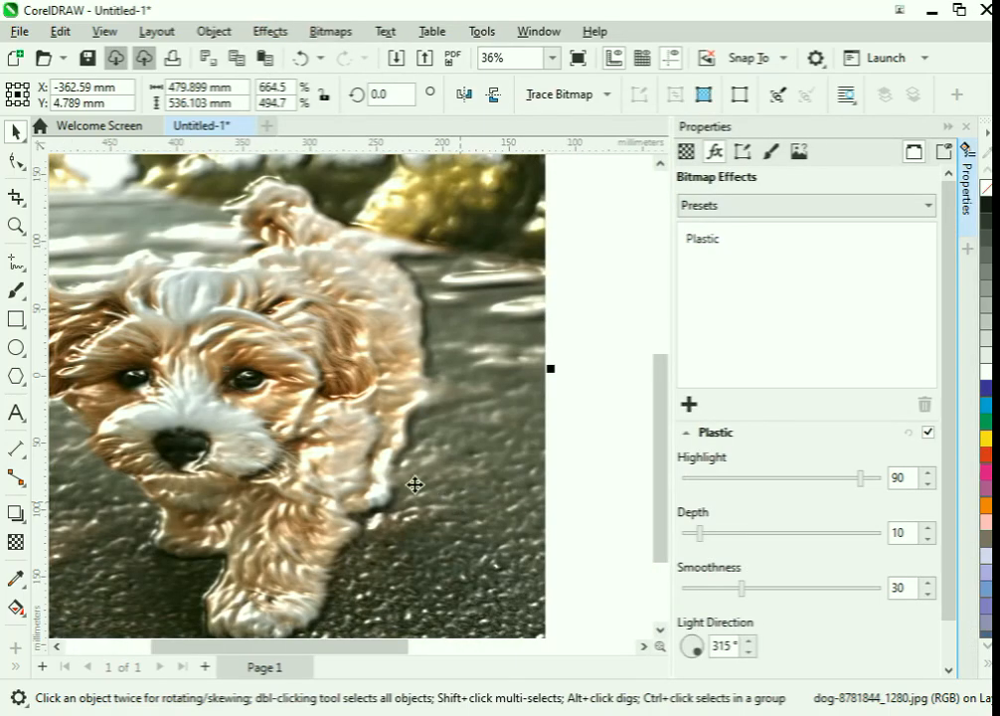
pyautogui.moveTo(402, 467); pyautogui.dragTo(440, 488)
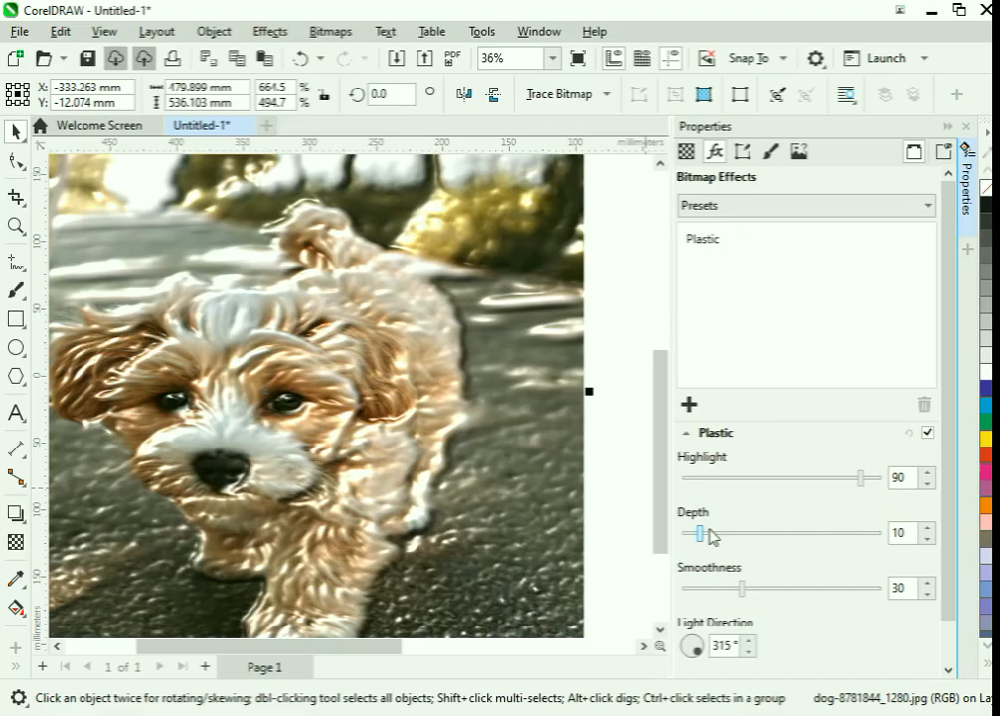
# Step: Set the Plastic depth to 16 and lower the effect's smoothness
pyautogui.moveTo(701, 531)
pyautogui.mouseDown()
pyautogui.moveTo(736, 541)
pyautogui.moveTo(711, 534)
pyautogui.mouseUp()
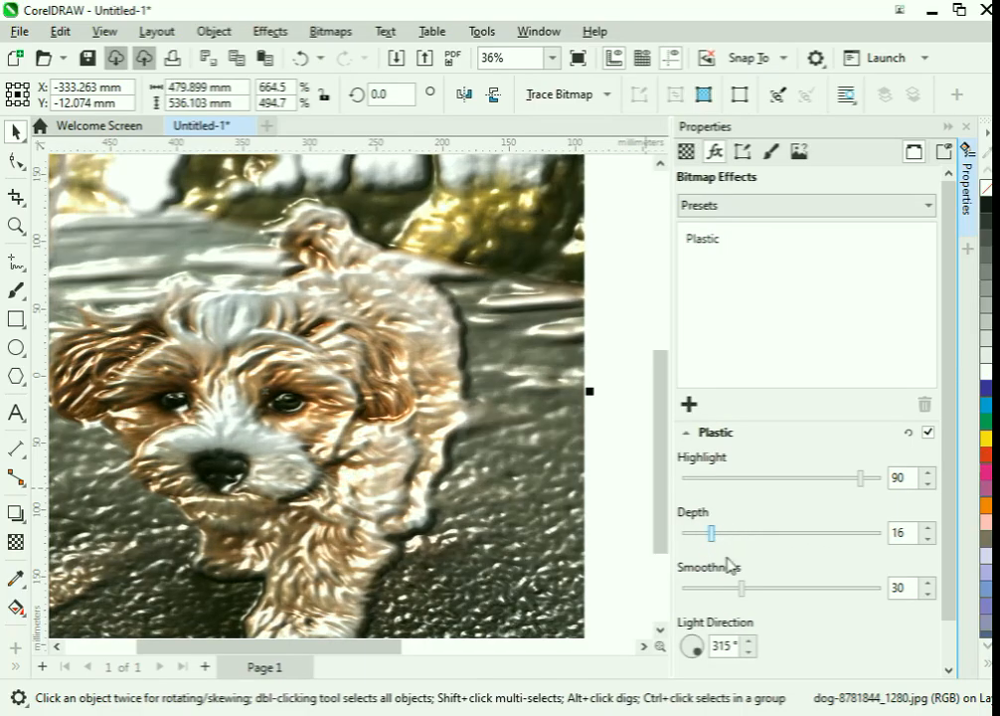
pyautogui.moveTo(740, 587); pyautogui.dragTo(716, 588)
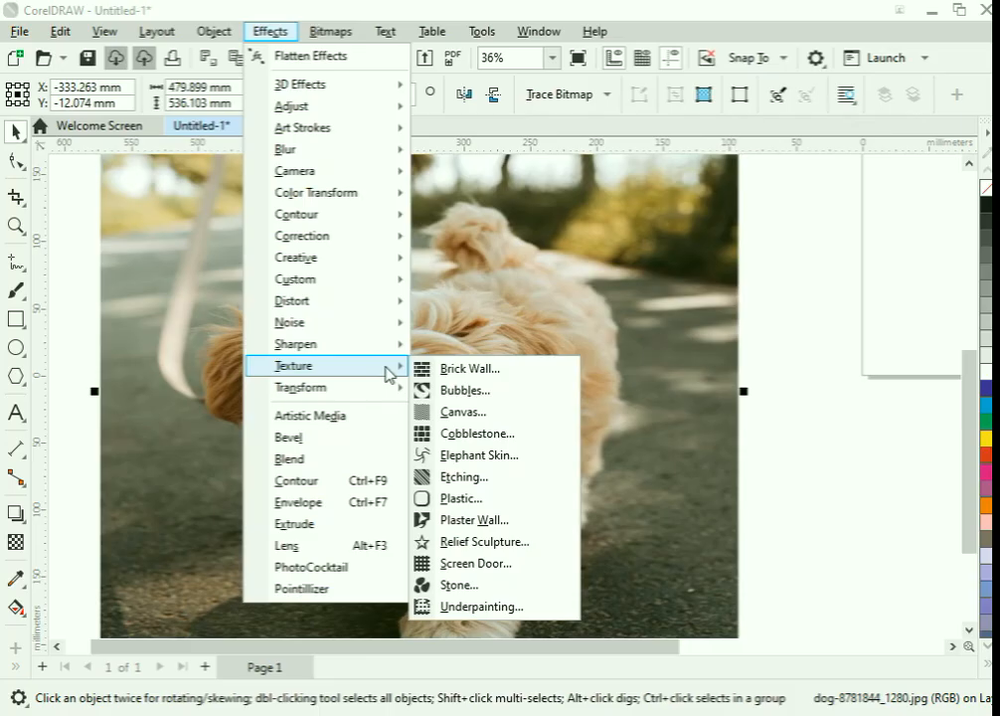
# Step: Apply the Plaster Wall texture to the dog photo with detail 29 and reduced brightness
pyautogui.click(484, 520)
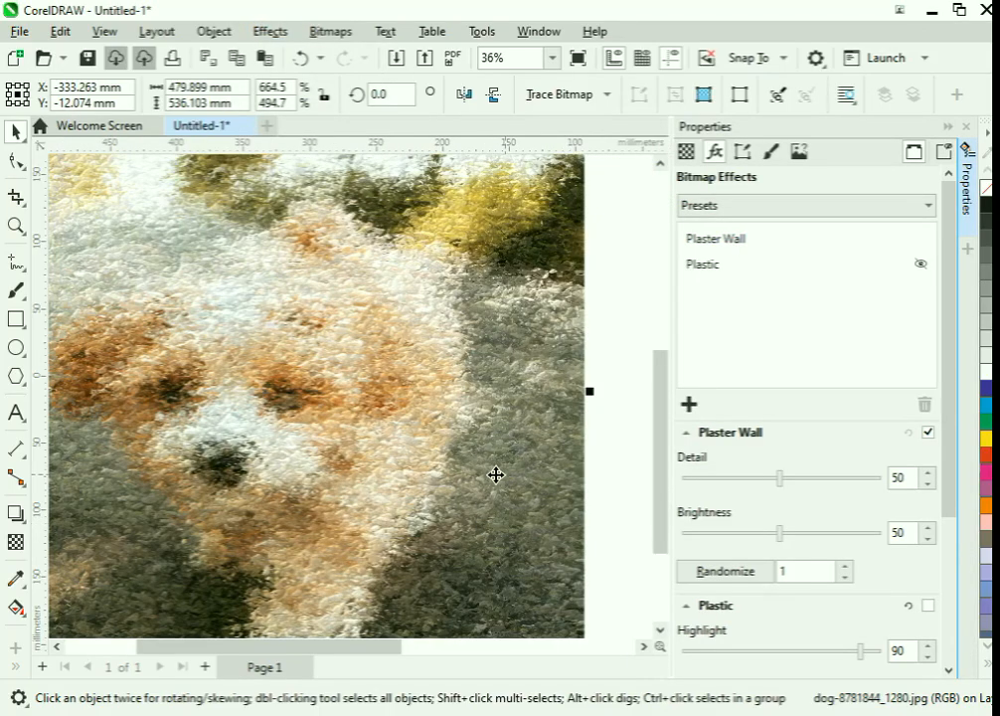
pyautogui.moveTo(780, 480); pyautogui.dragTo(740, 480)
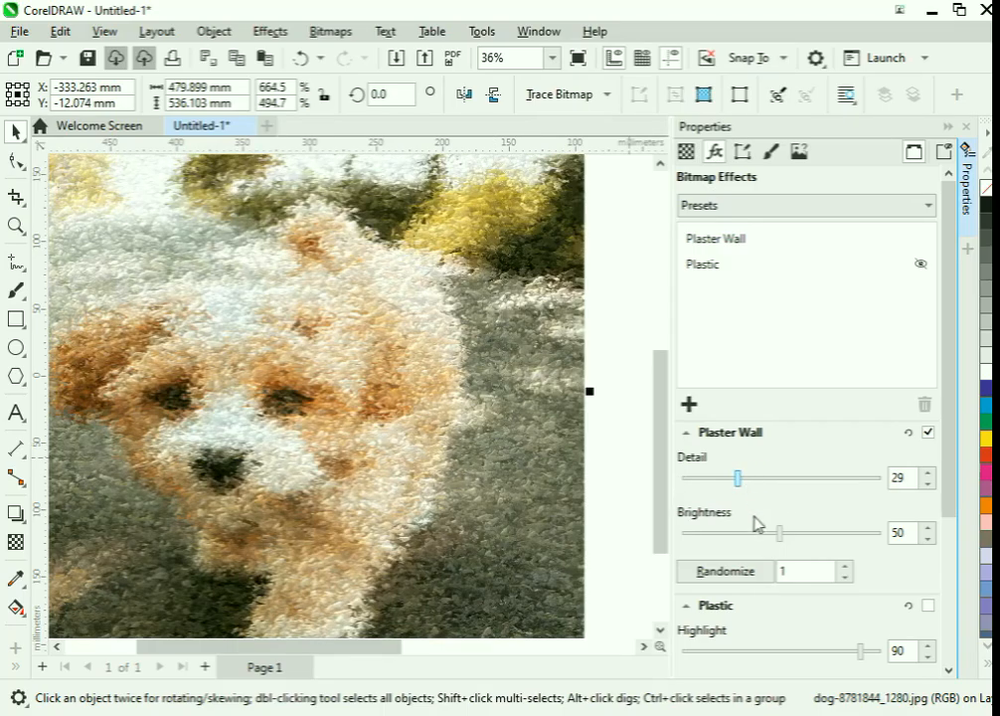
pyautogui.moveTo(781, 533); pyautogui.dragTo(756, 532)
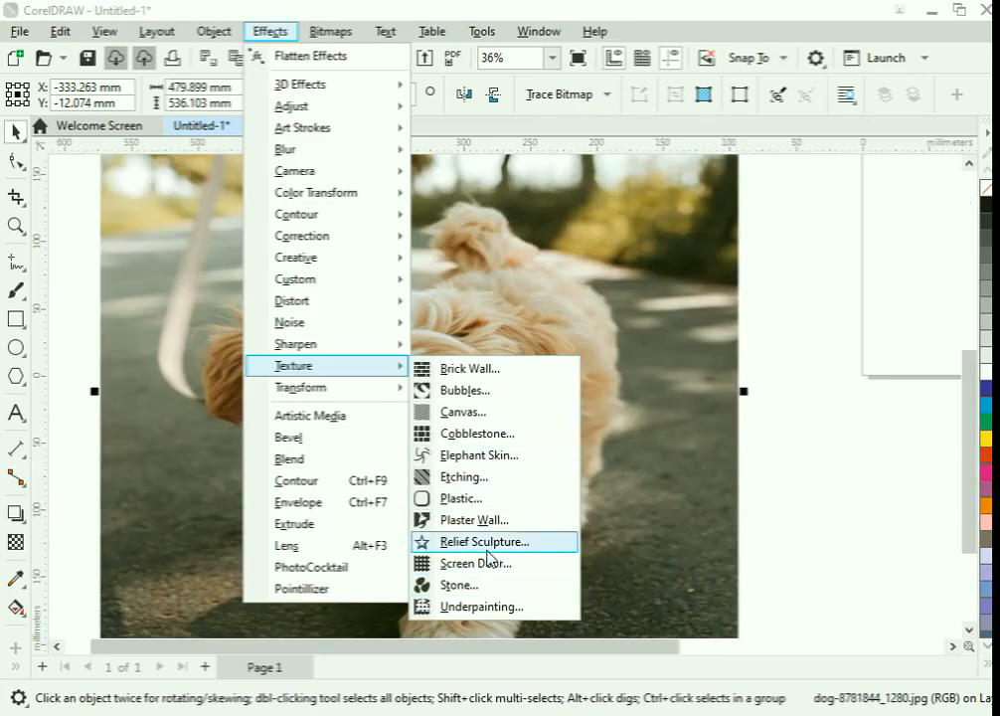
# Step: Apply the Relief Sculpture texture to the dog photo and set its detail to 77
pyautogui.click(485, 545)
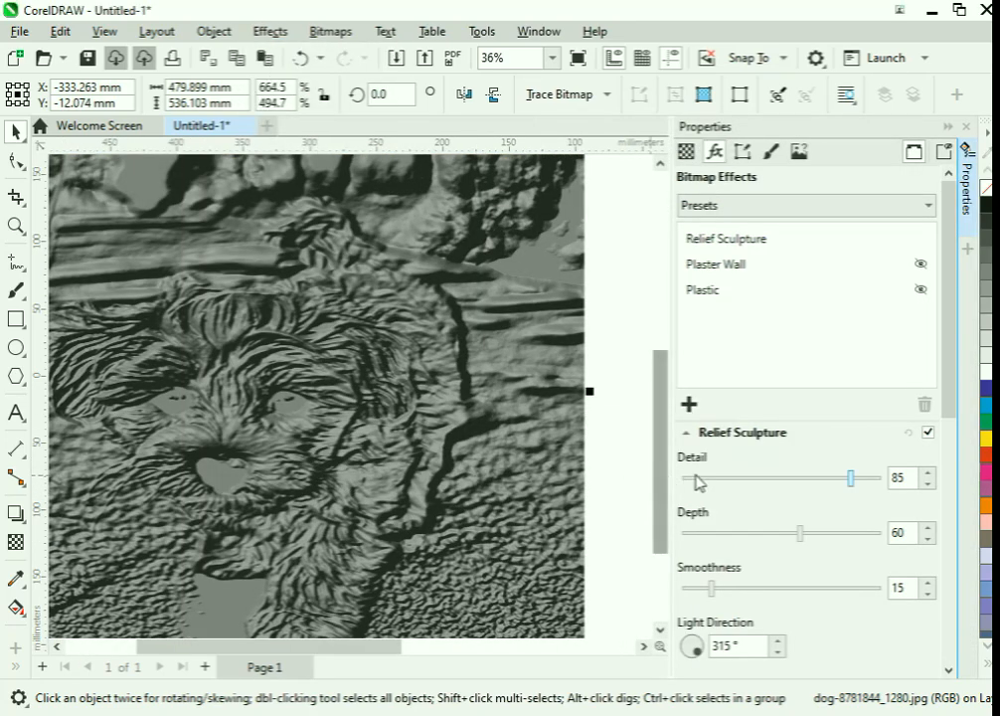
pyautogui.moveTo(852, 479)
pyautogui.mouseDown()
pyautogui.moveTo(756, 479)
pyautogui.moveTo(832, 479)
pyautogui.mouseUp()
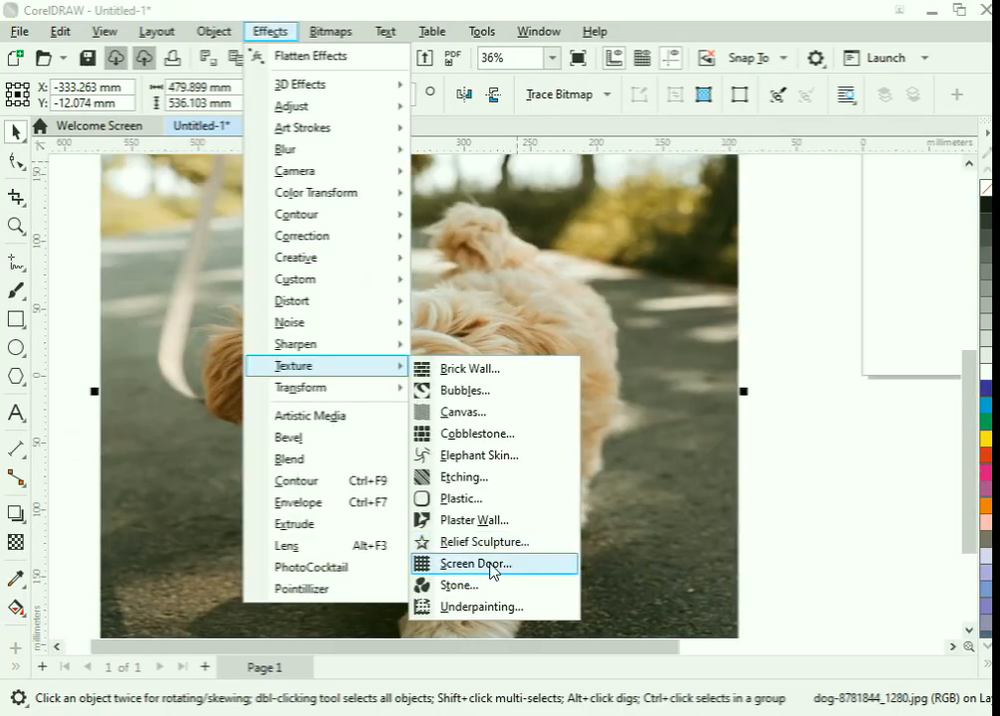
# Step: Apply the Screen Door texture with a color background, reposition the dog photo, and reduce the mesh density and softness
pyautogui.click(554, 566)
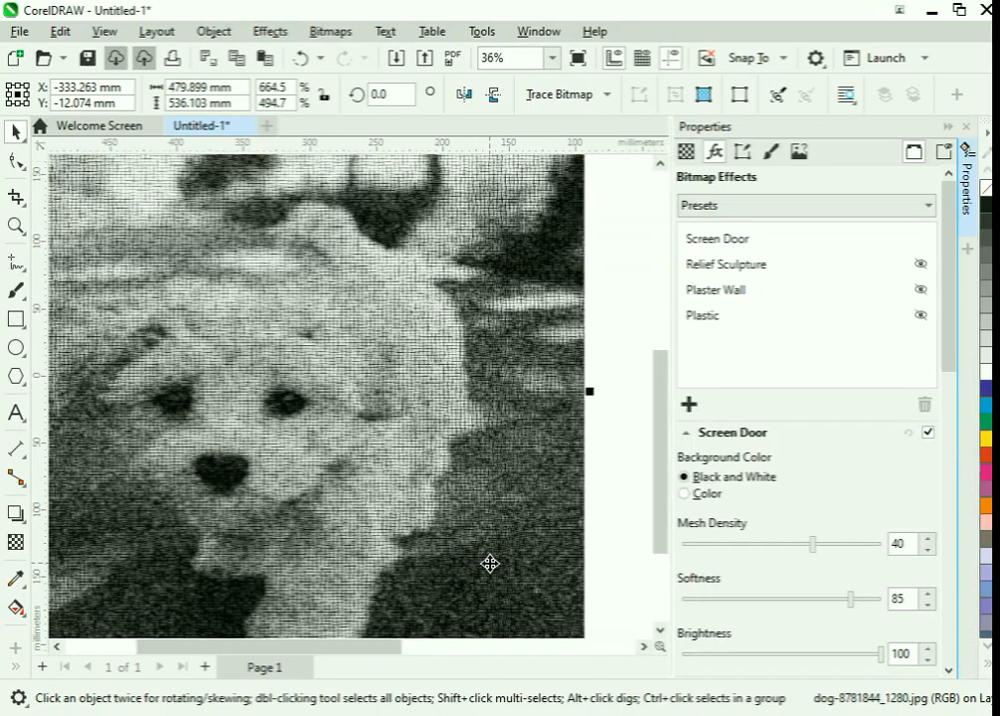
pyautogui.moveTo(369, 455); pyautogui.dragTo(437, 491)
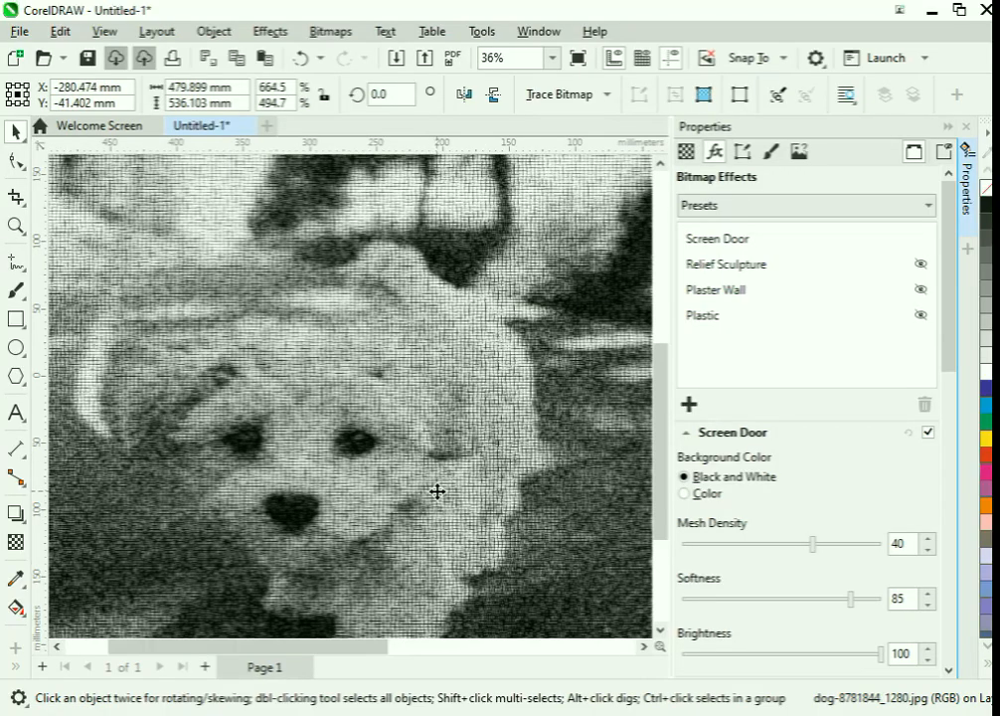
pyautogui.click(684, 494)
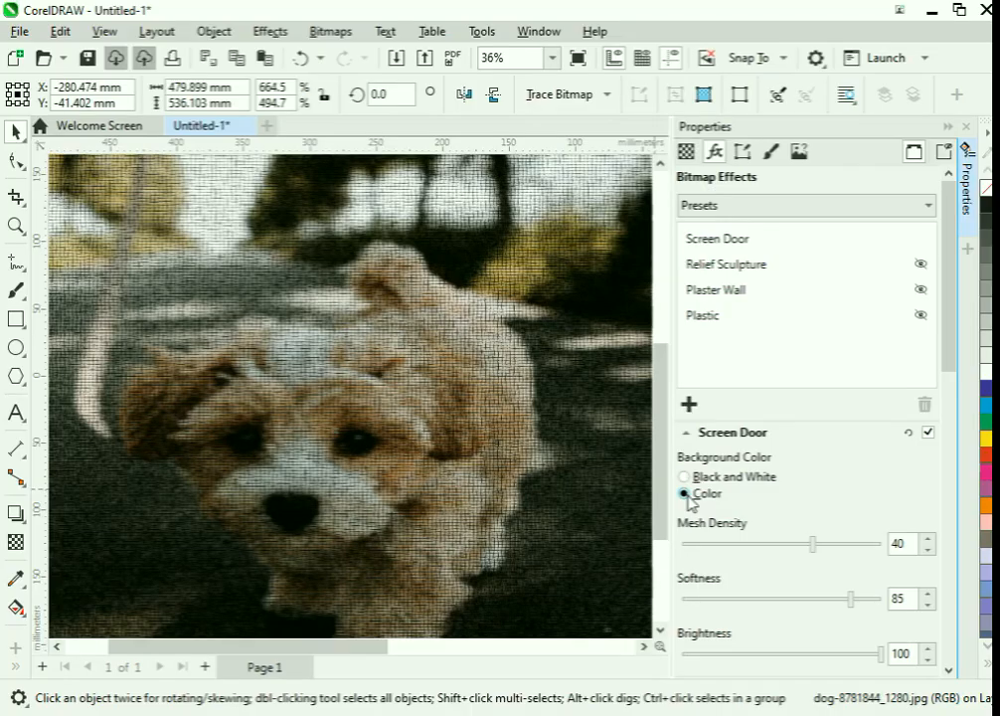
pyautogui.scroll(-2, 803, 552)
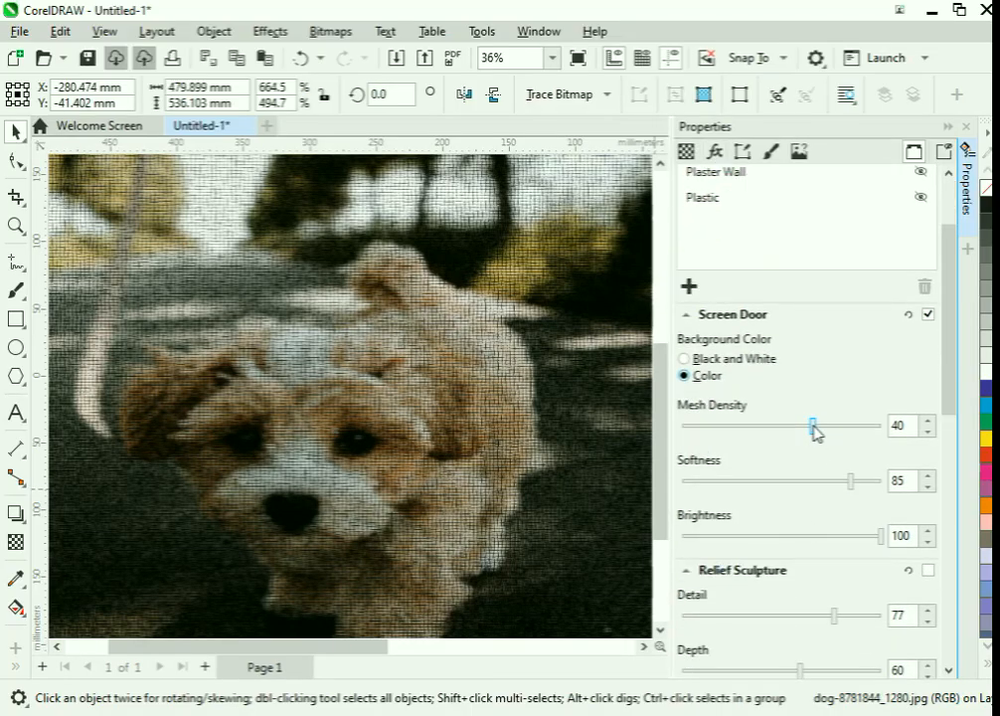
pyautogui.moveTo(813, 425); pyautogui.dragTo(765, 425)
pyautogui.moveTo(850, 481); pyautogui.dragTo(752, 480)
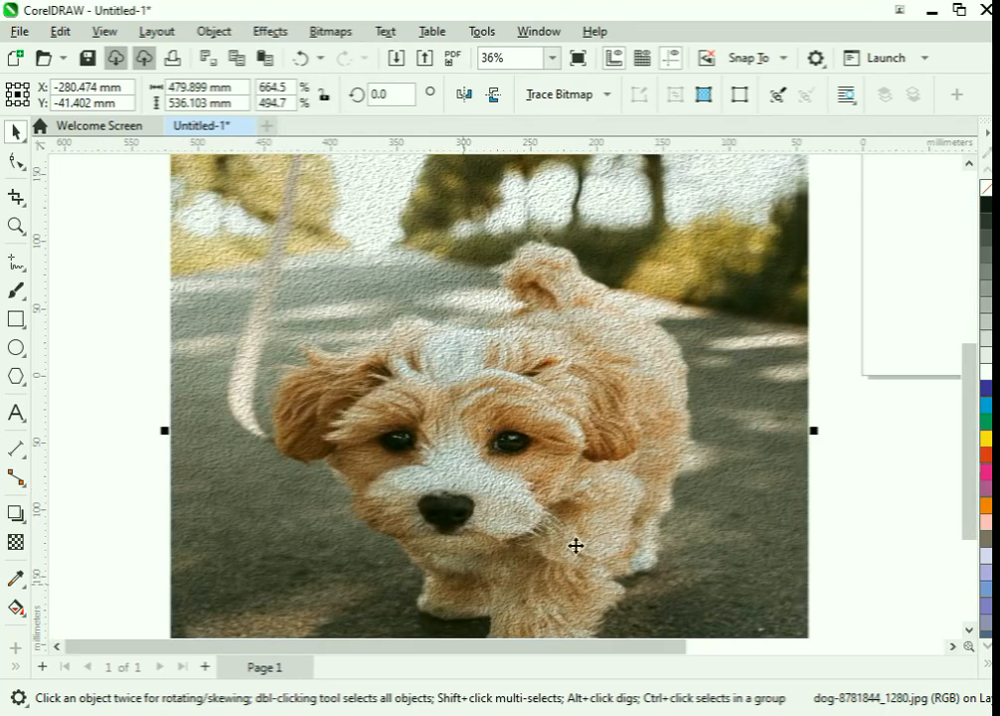
# Step: Apply the Stone texture to the dog photo, examine its grain around the eyes, and reposition the photo
pyautogui.scroll(3, 233, 385)
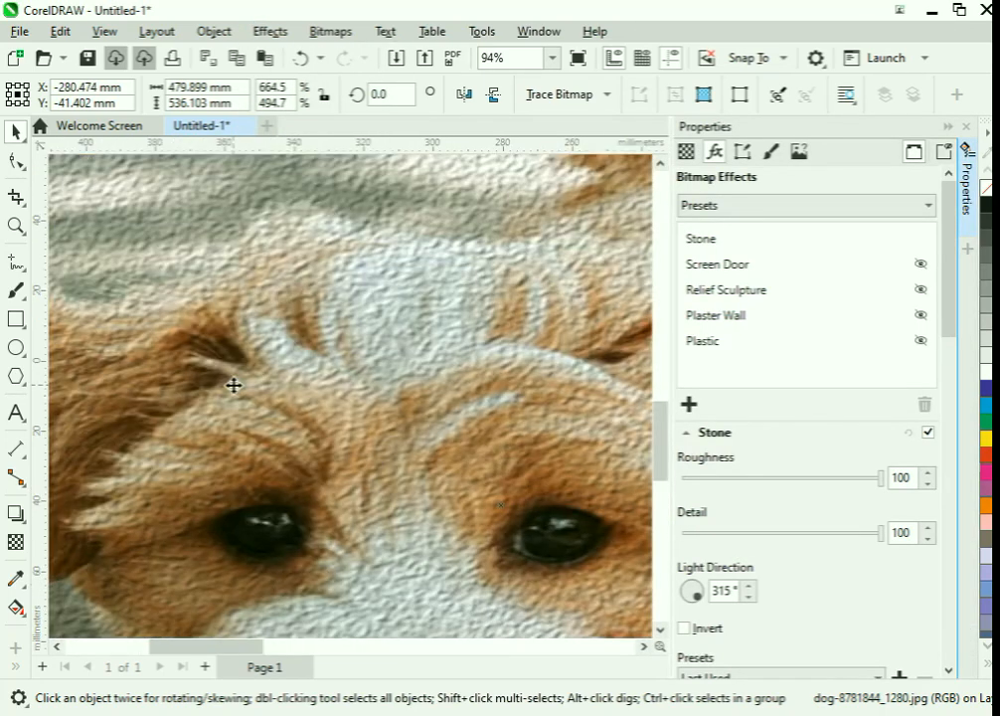
pyautogui.scroll(-3, 233, 385)
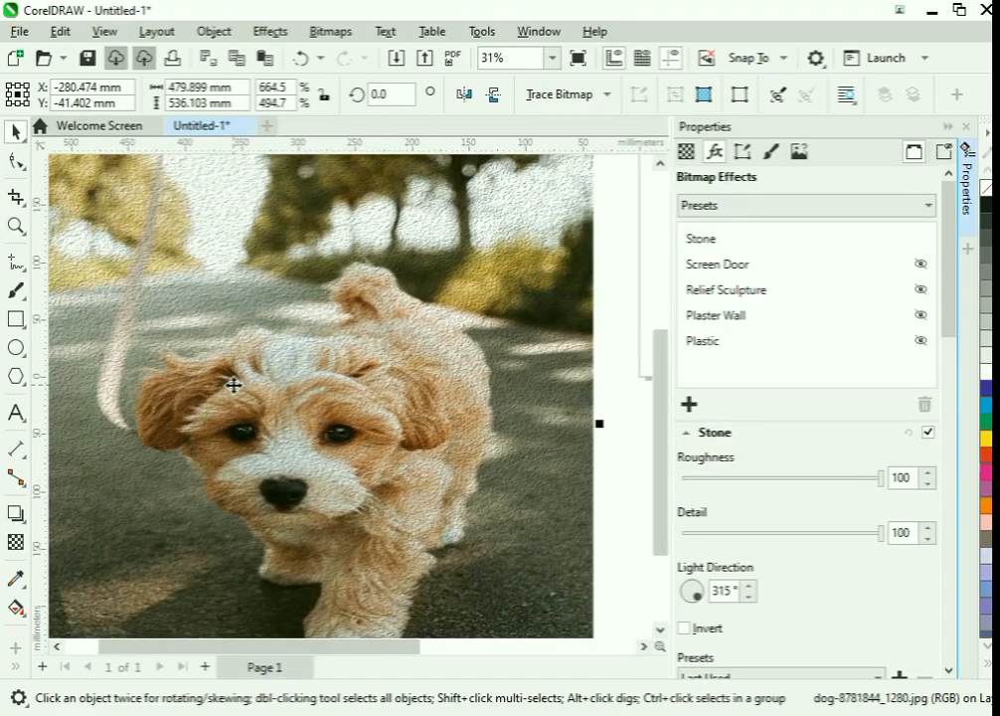
pyautogui.moveTo(227, 398); pyautogui.dragTo(271, 407)
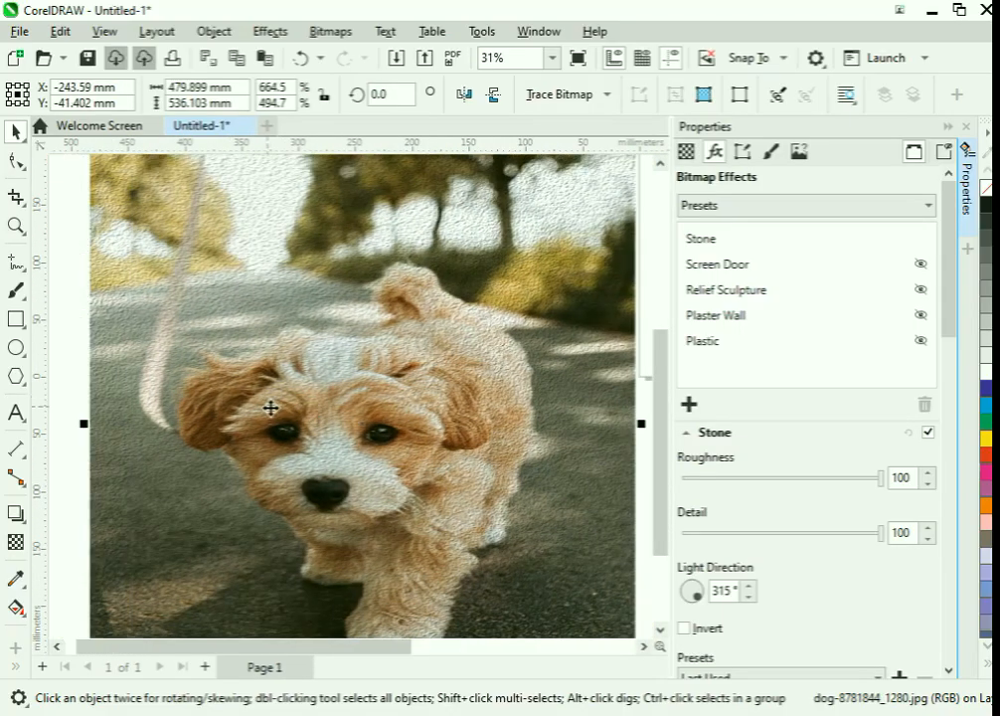
pyautogui.scroll(4, 383, 420)
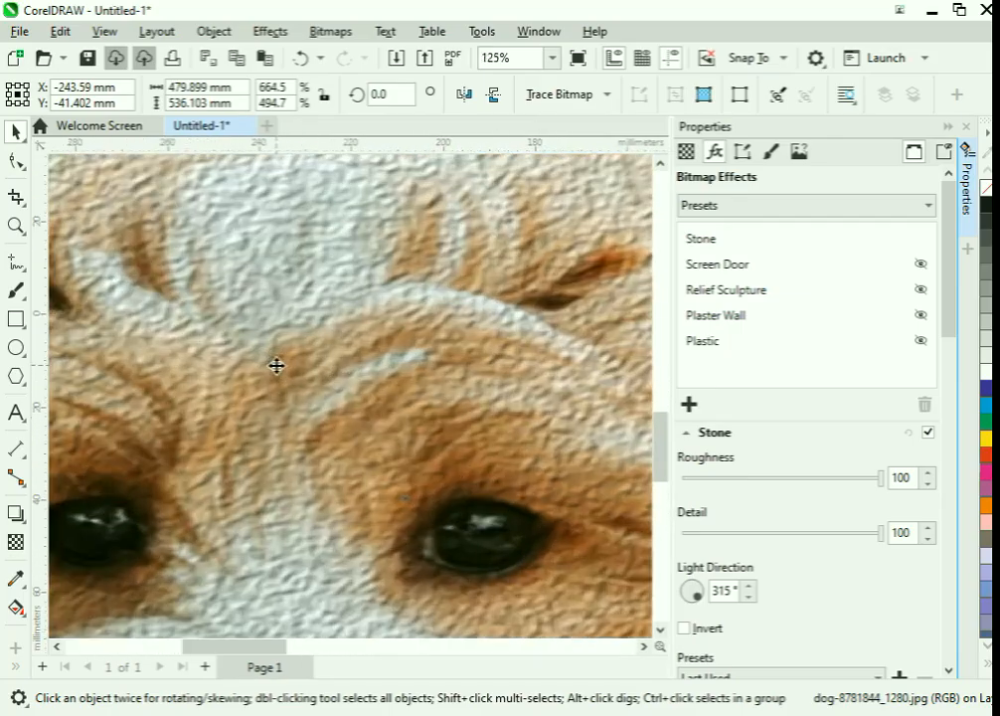
pyautogui.scroll(-5, 276, 365)
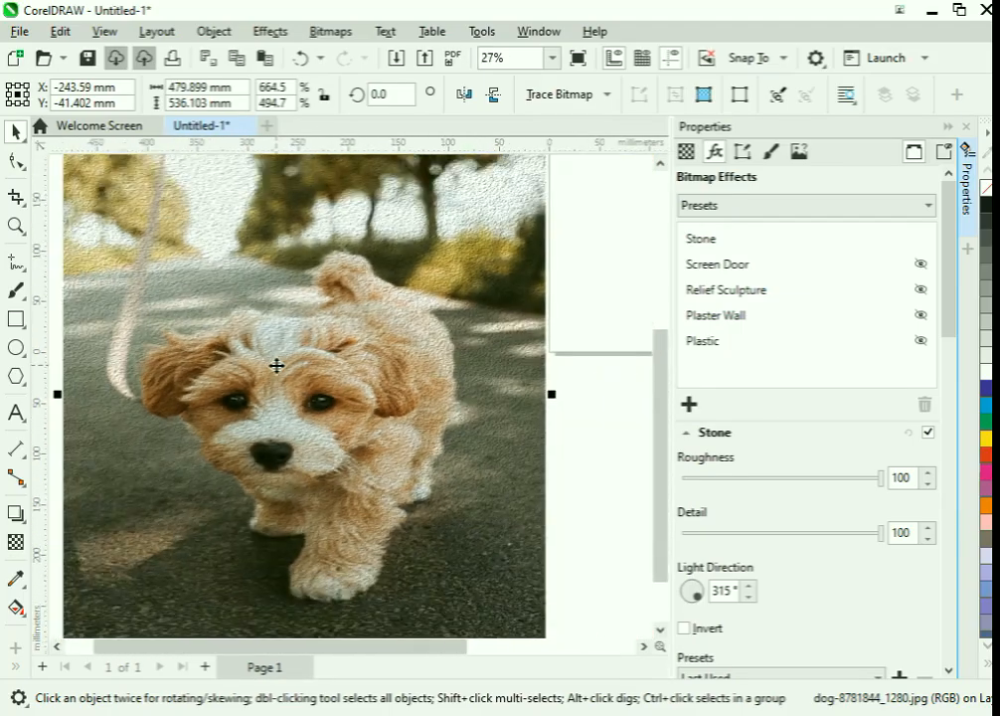
pyautogui.moveTo(268, 346); pyautogui.dragTo(319, 379)
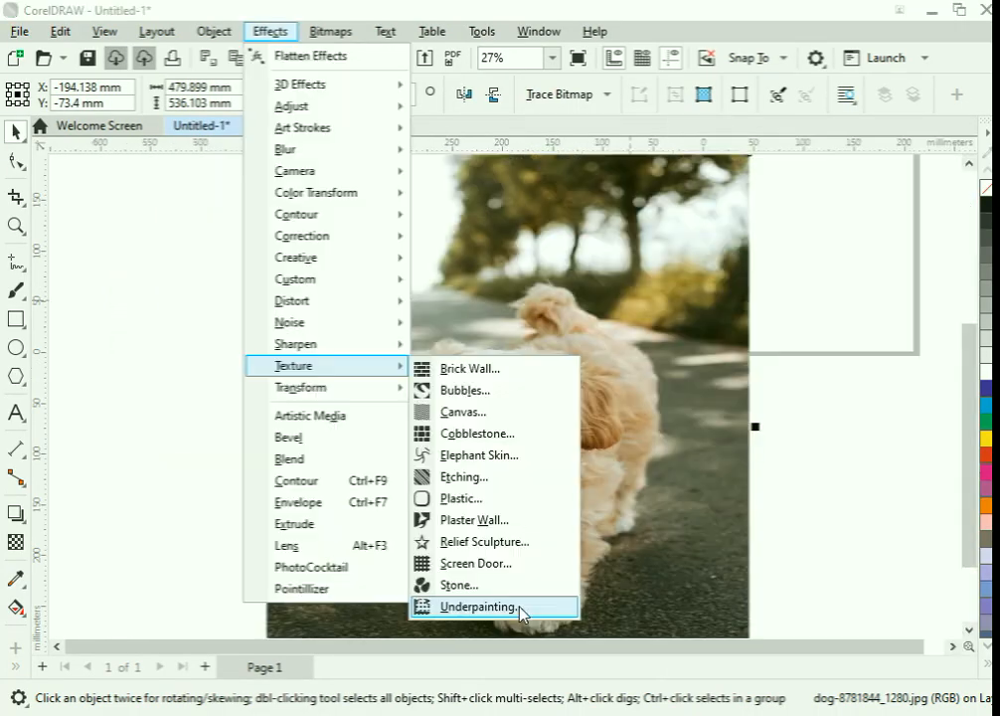
# Step: Apply the Underpainting texture to the dog photo, examine it up close, set its amount to 7 and lower its brightness
pyautogui.click(519, 608)
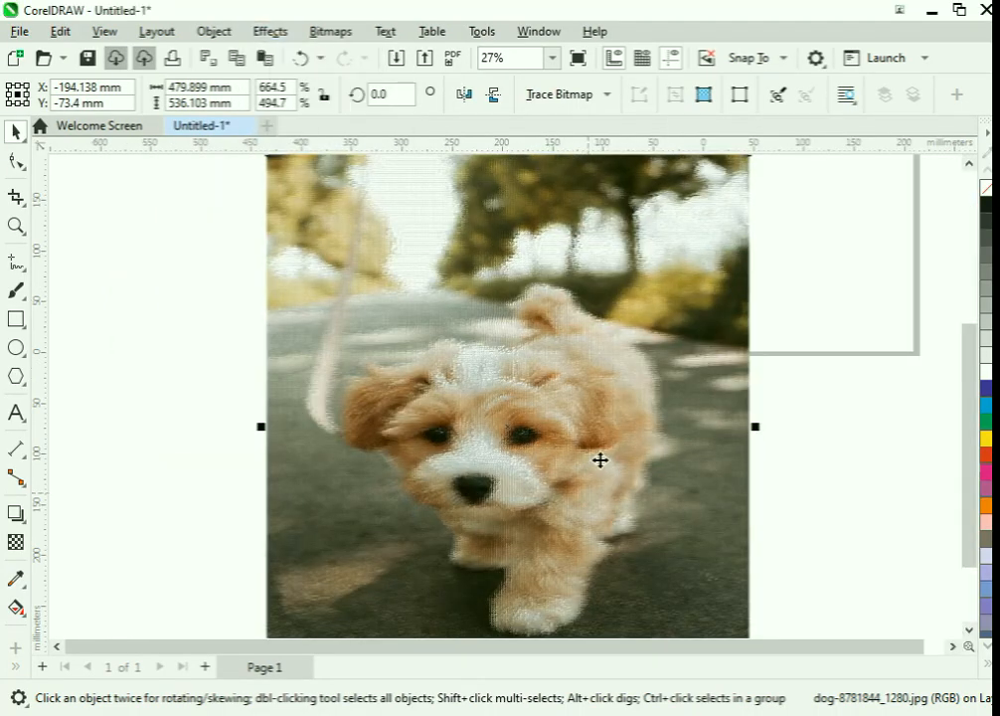
pyautogui.scroll(3, 395, 397)
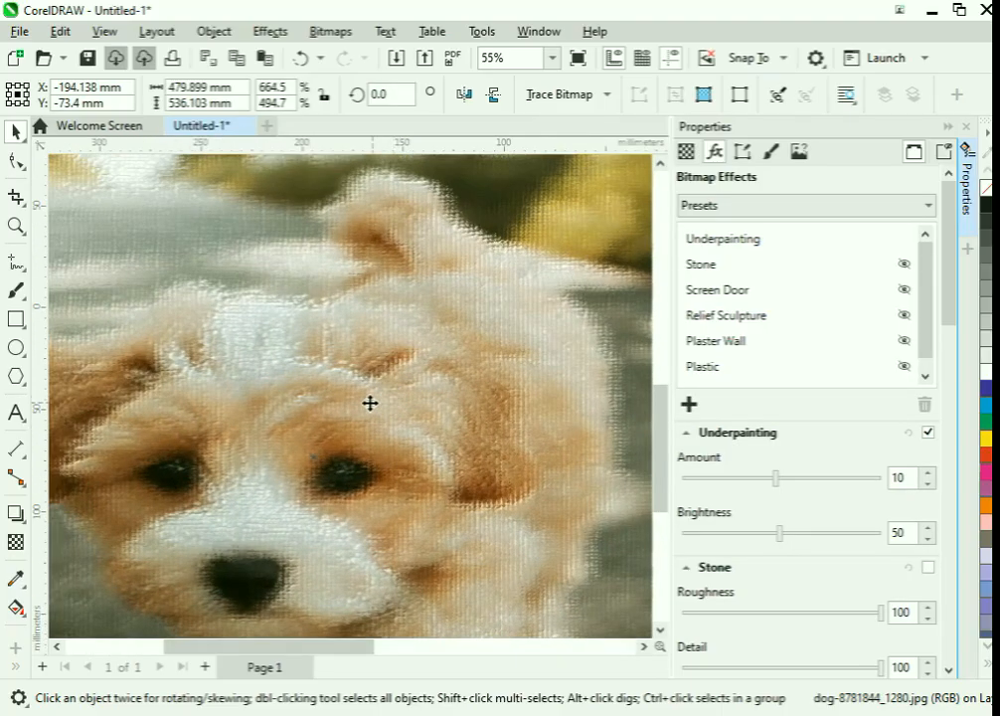
pyautogui.scroll(2, 366, 402)
pyautogui.scroll(-2, 367, 403)
pyautogui.scroll(-2, 367, 403)
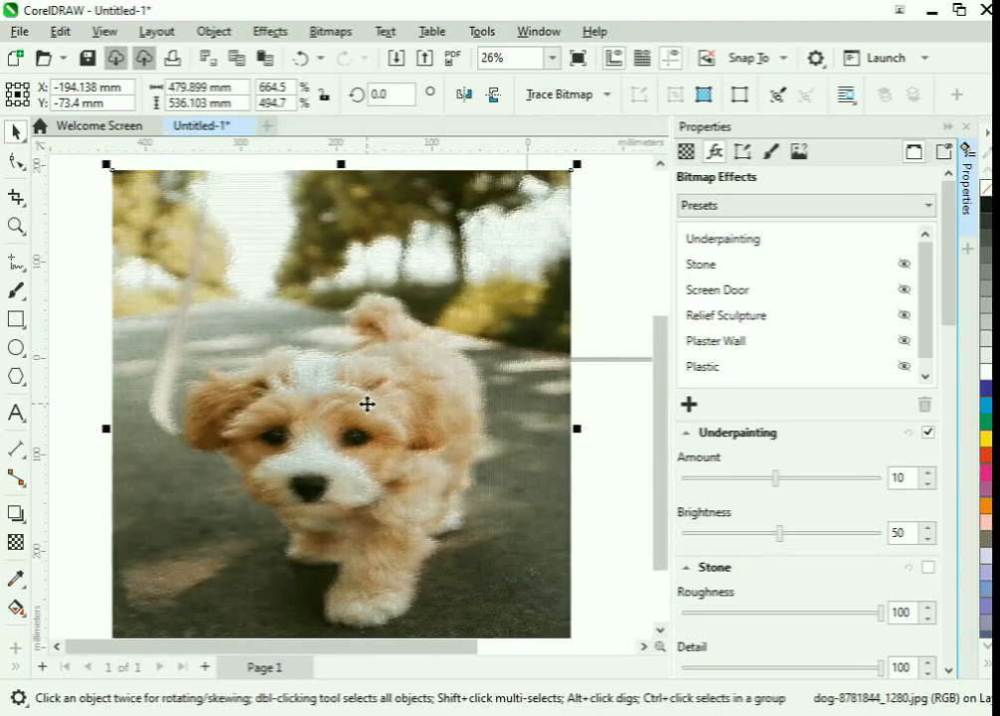
pyautogui.moveTo(776, 478); pyautogui.dragTo(743, 478)
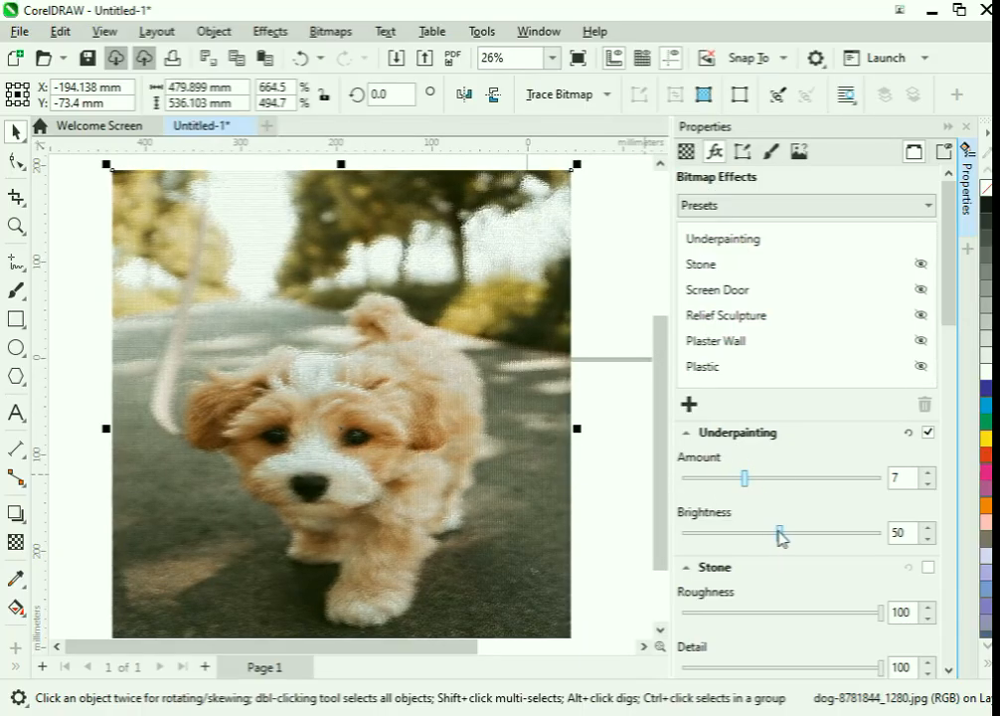
pyautogui.moveTo(780, 534); pyautogui.dragTo(719, 546)
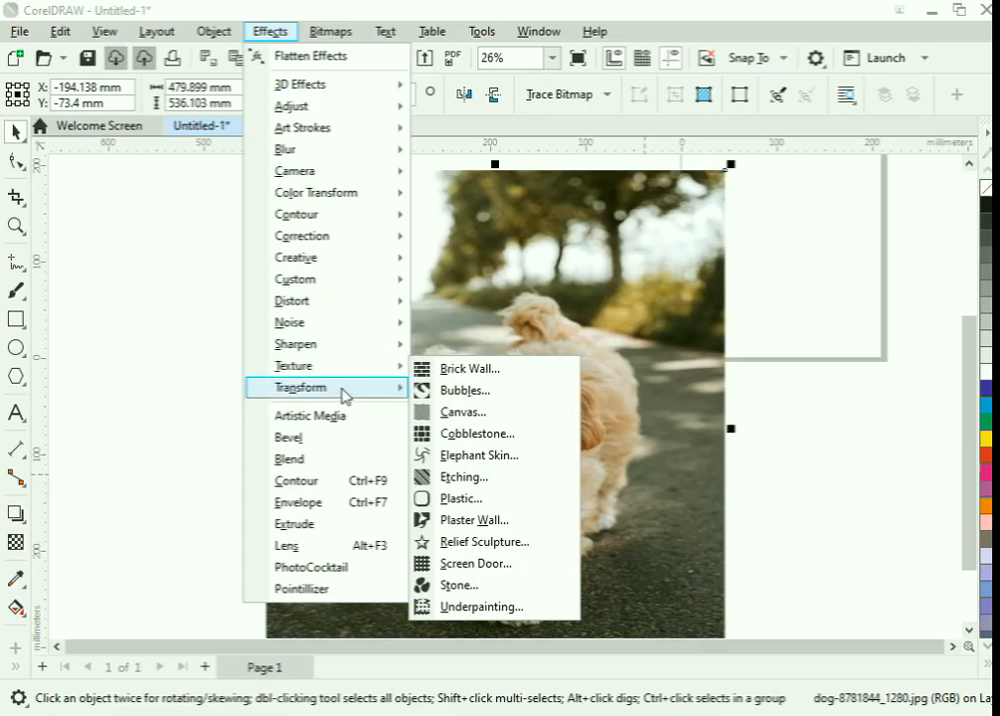
# Step: Show the Transform effects available for the dog photo
pyautogui.moveTo(341, 395)
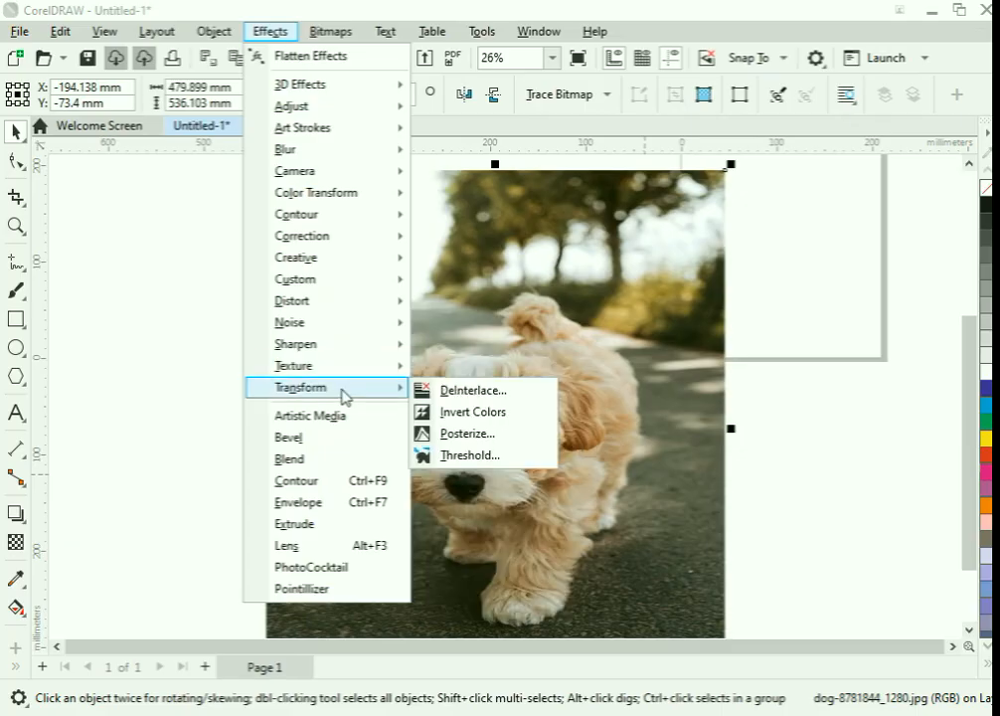